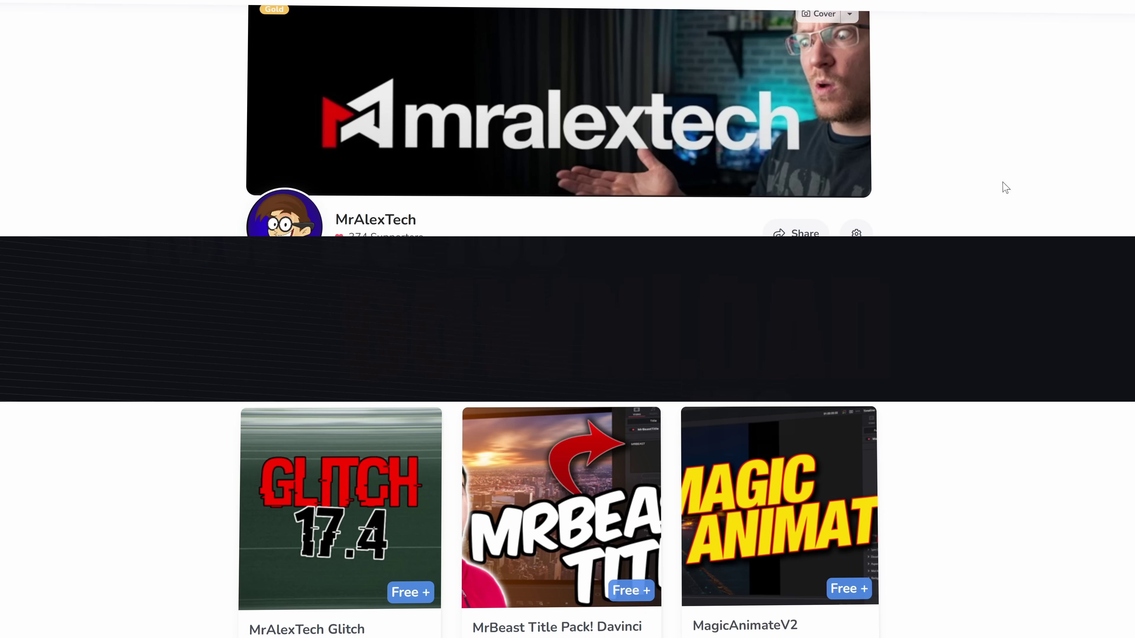
Step: Download the free MagicAnimateV2.drfx file from its Ko-fi shop item
scroll(1005, 187, down, 4)
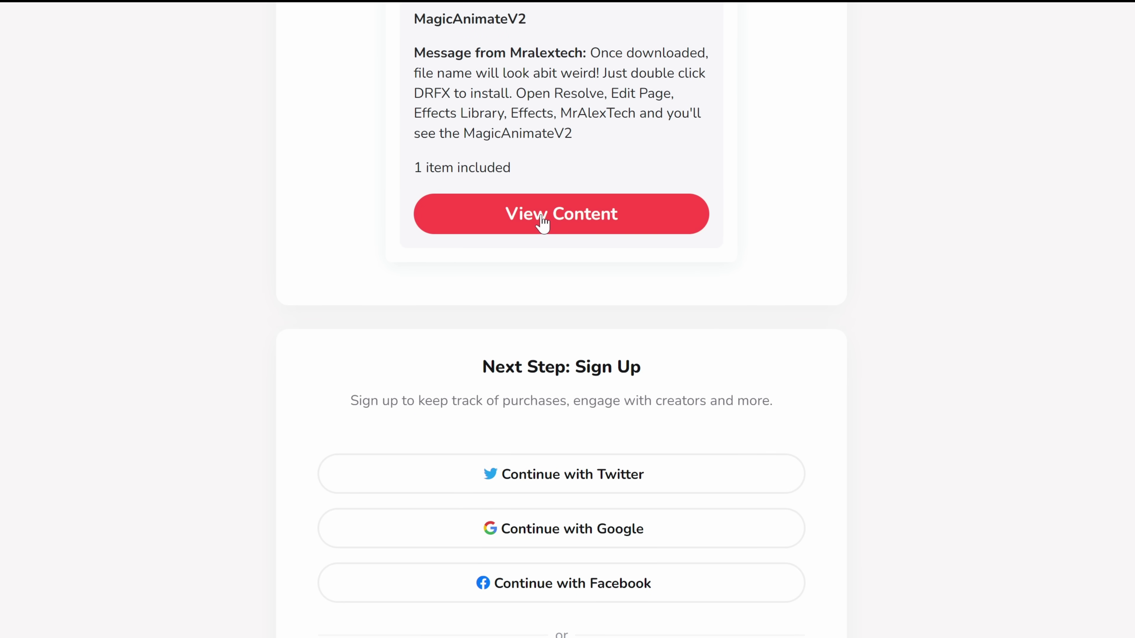
click(575, 228)
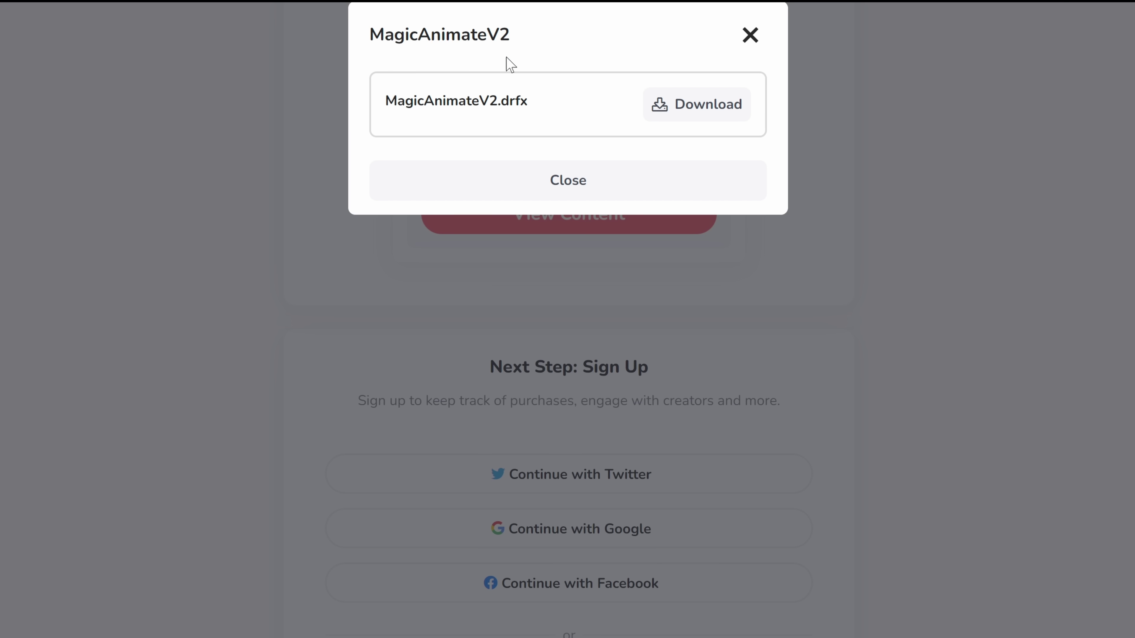
click(720, 111)
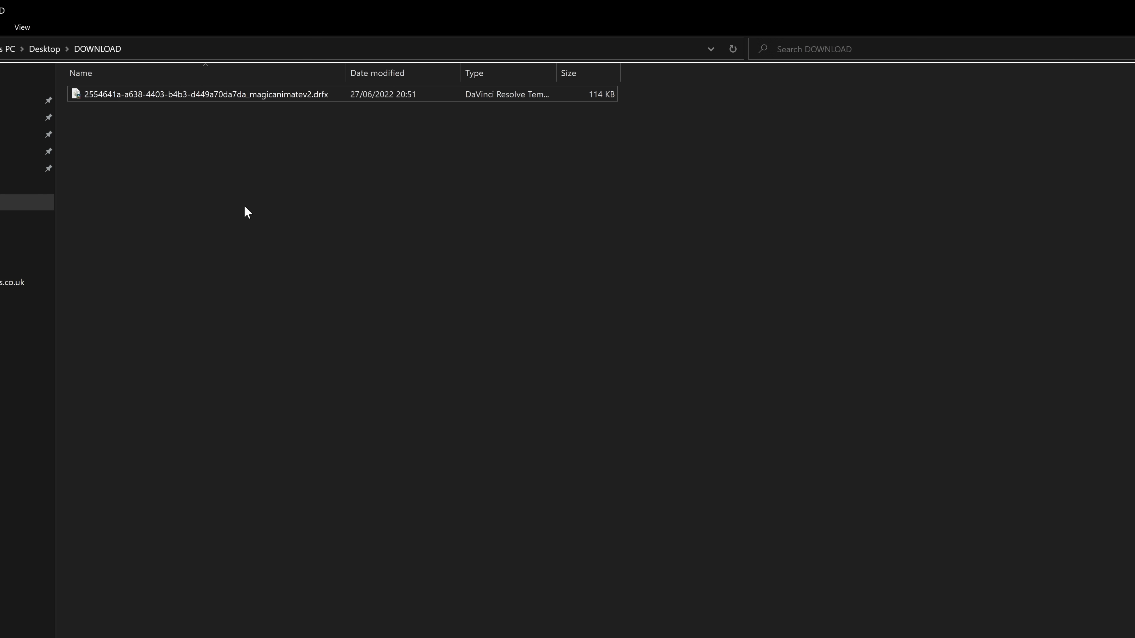
Step: Install MagicAnimateV2.drfx from the DOWNLOAD folder through DaVinci Resolve's install prompt
click(118, 95)
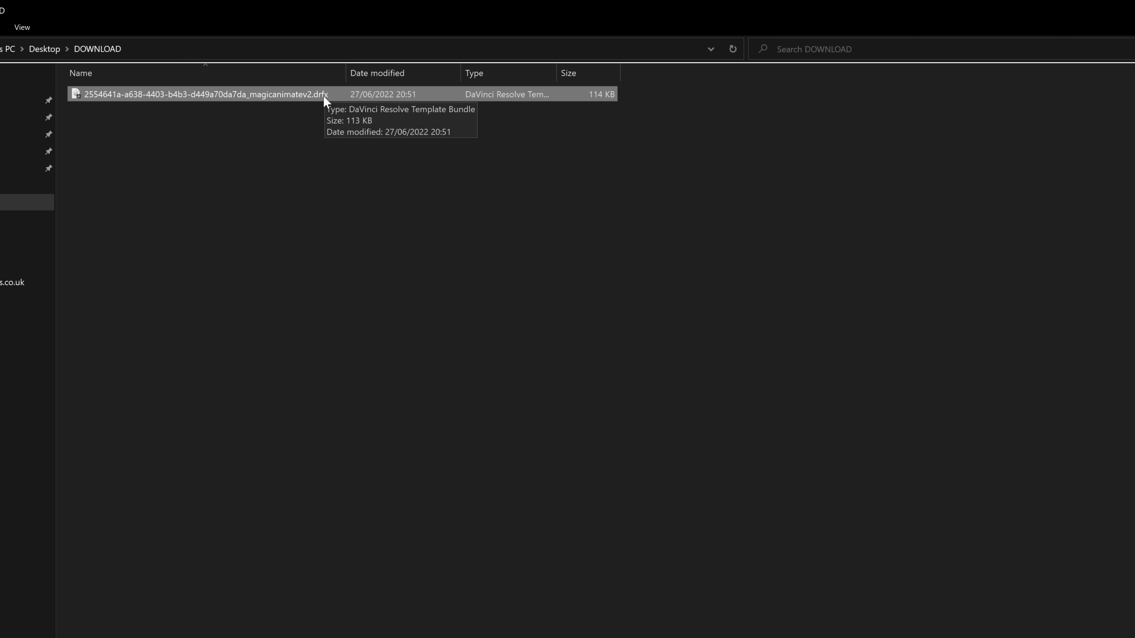
double_click(314, 95)
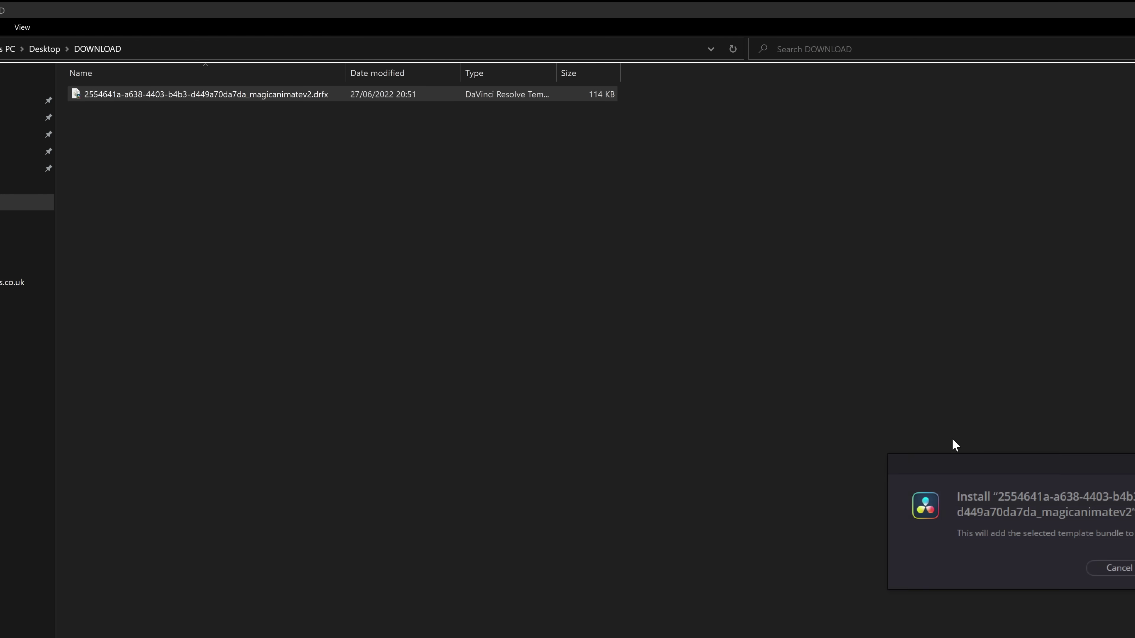
drag(971, 458, 537, 255)
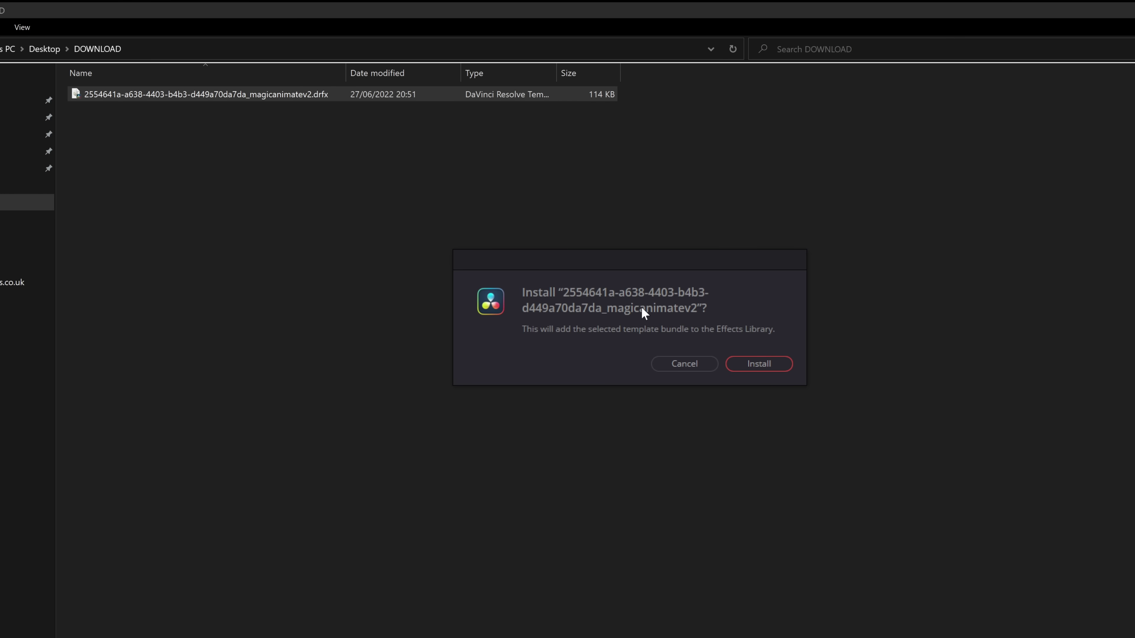
click(768, 365)
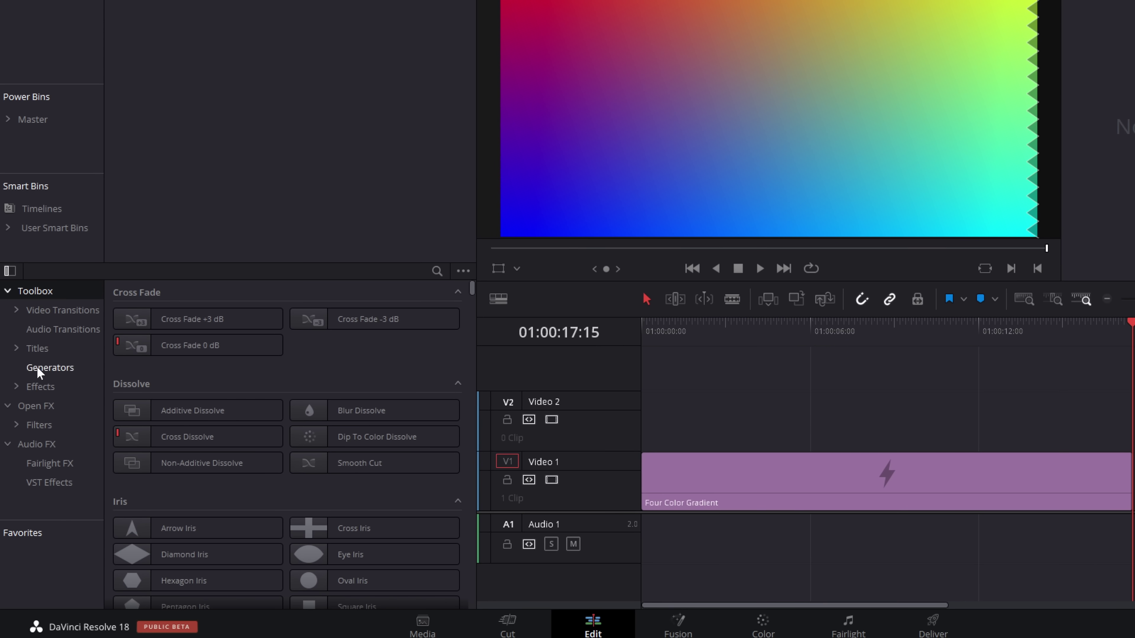
Step: Show the MagicAnimate bin under Toolbox > Effects > MrAlexTech in the Effects Library
click(40, 387)
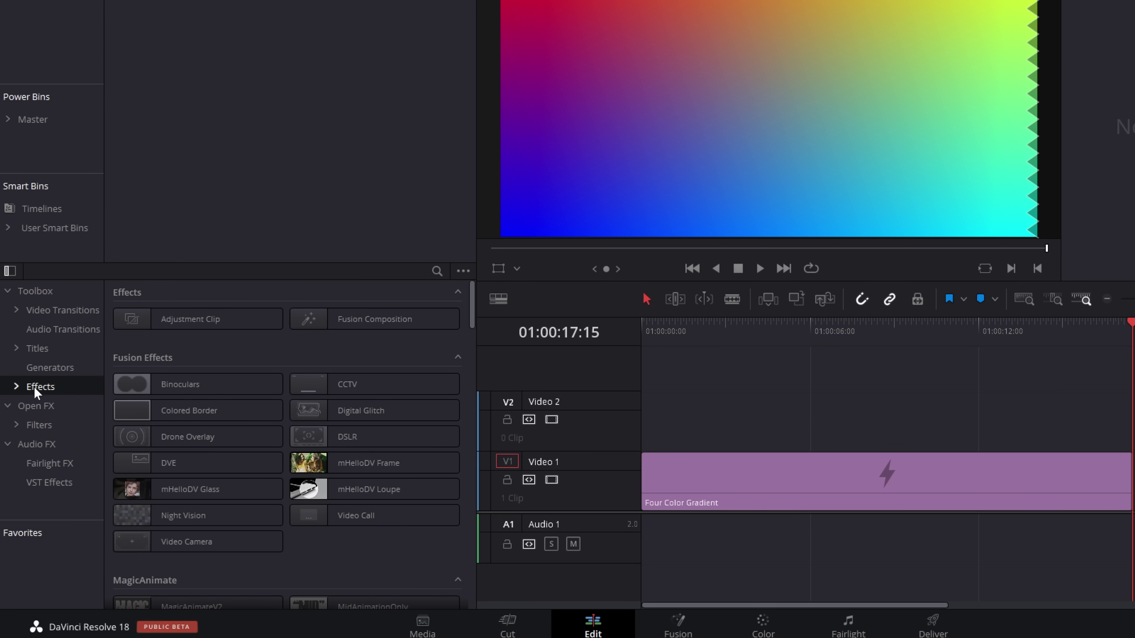
click(16, 387)
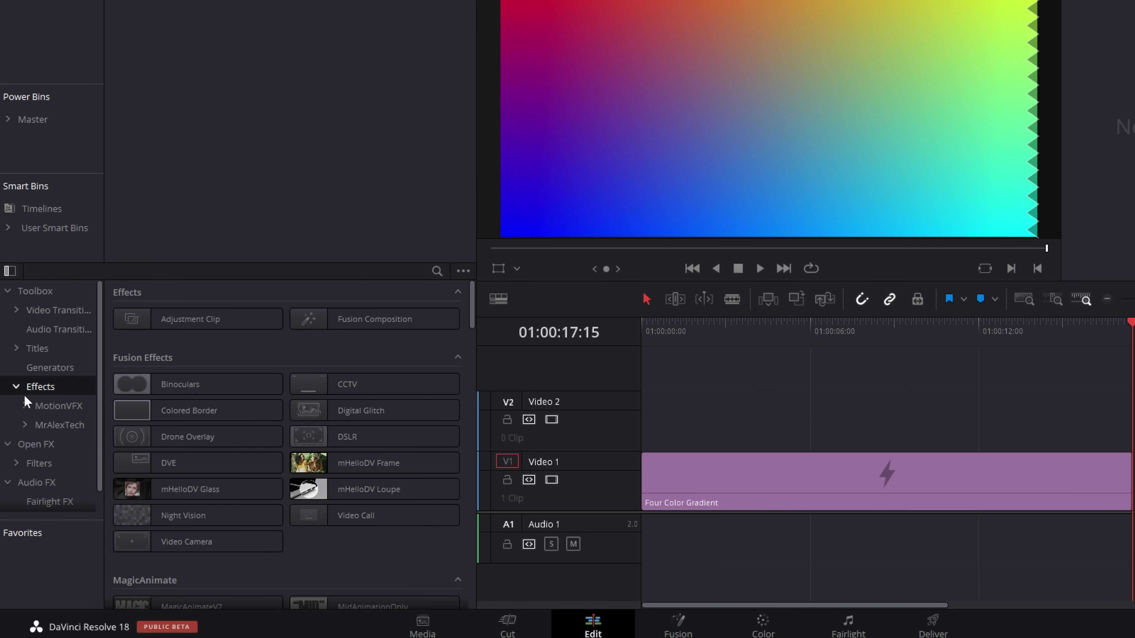
click(25, 425)
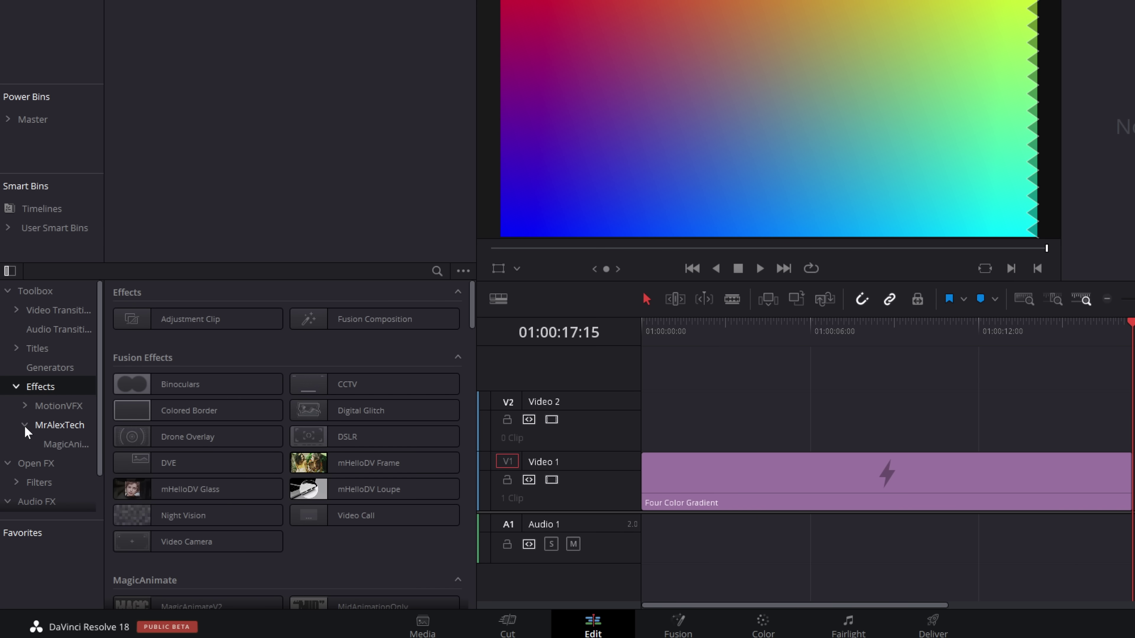
click(64, 447)
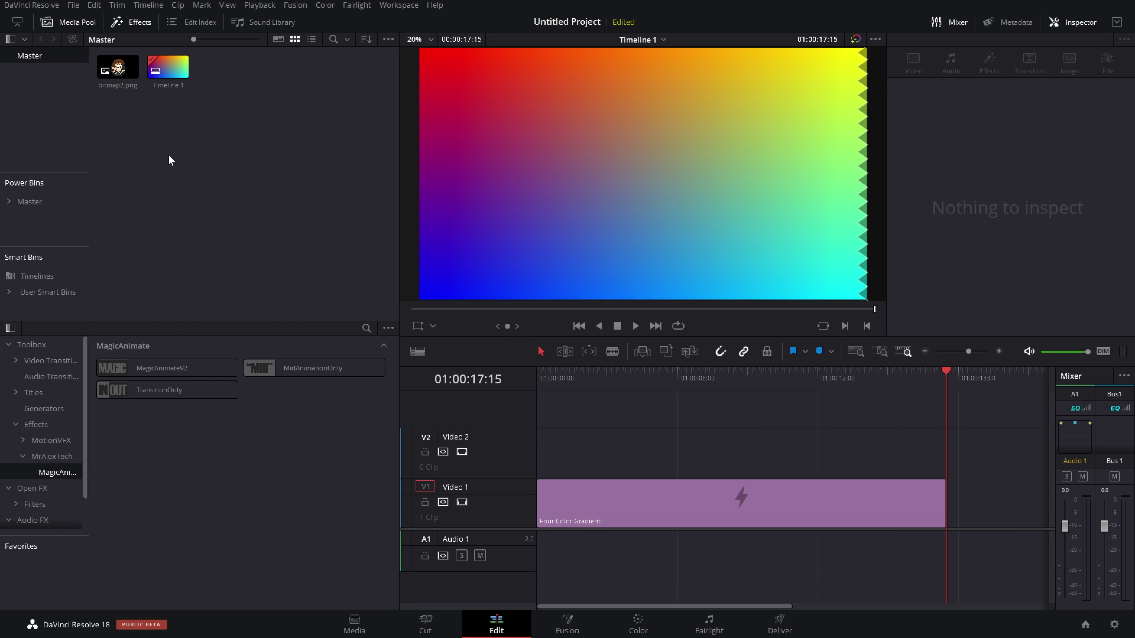
Step: Place bitmap2.png on V2 above the gradient, lengthen it and shift it later
drag(117, 91, 805, 452)
drag(694, 464, 715, 465)
drag(646, 379, 683, 379)
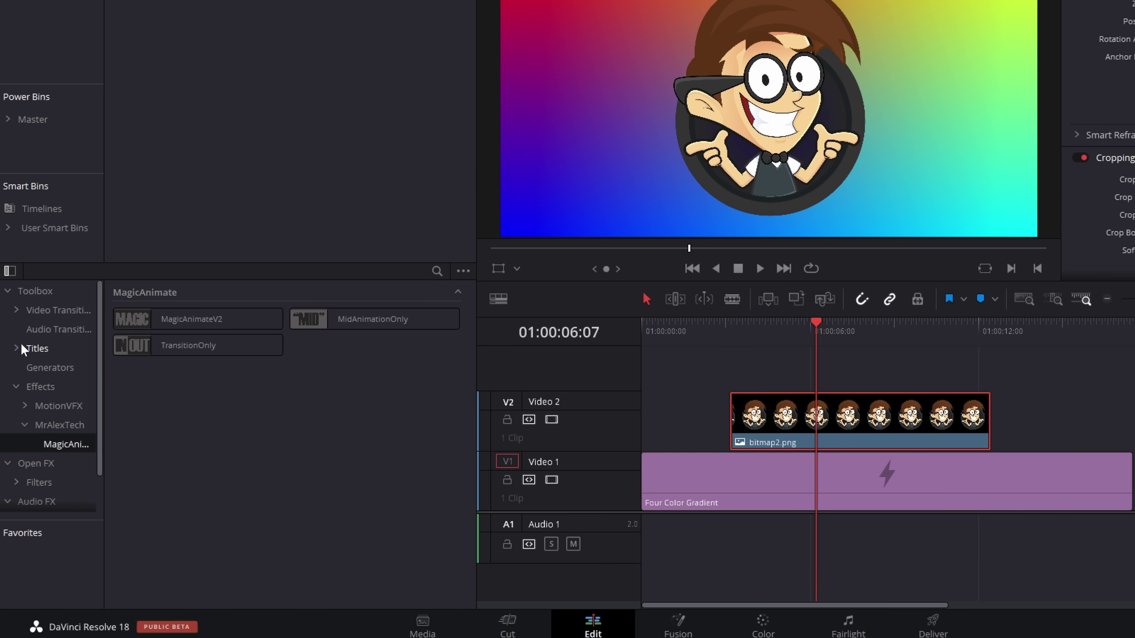
Step: Apply MagicAnimateV2 from the MagicAnimate effects to the bitmap2.png clip
click(33, 394)
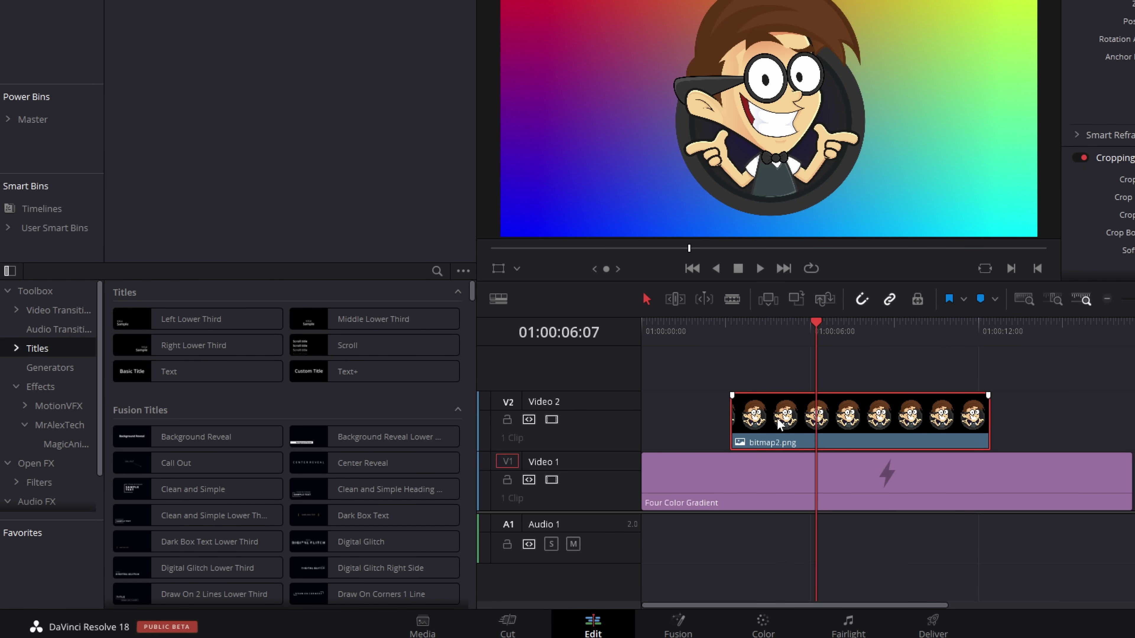
click(72, 440)
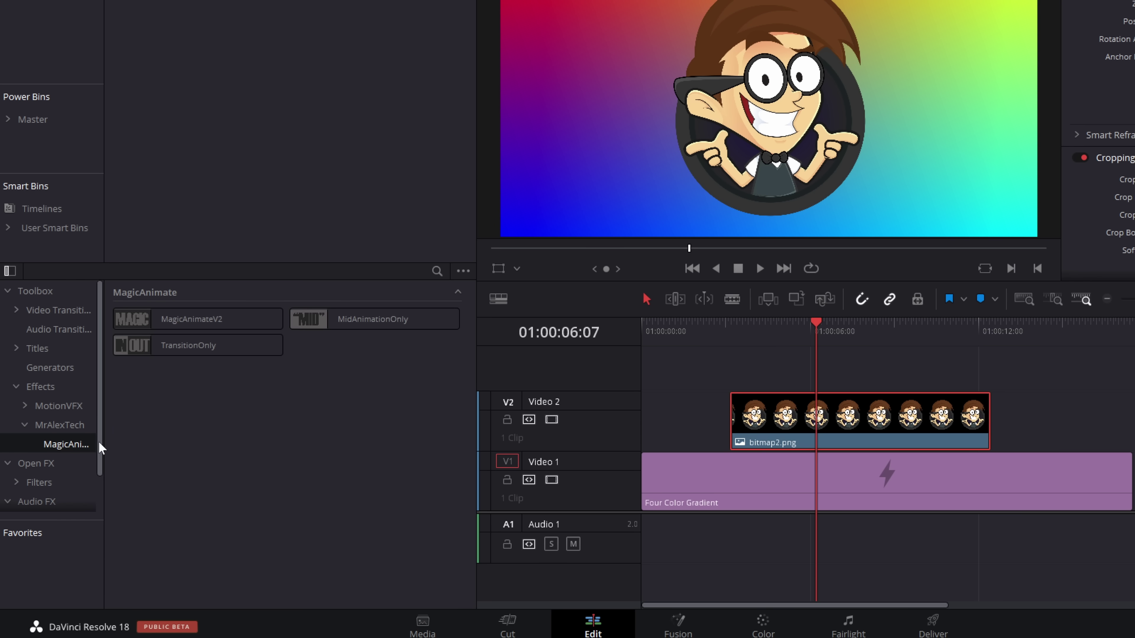
drag(174, 322, 828, 421)
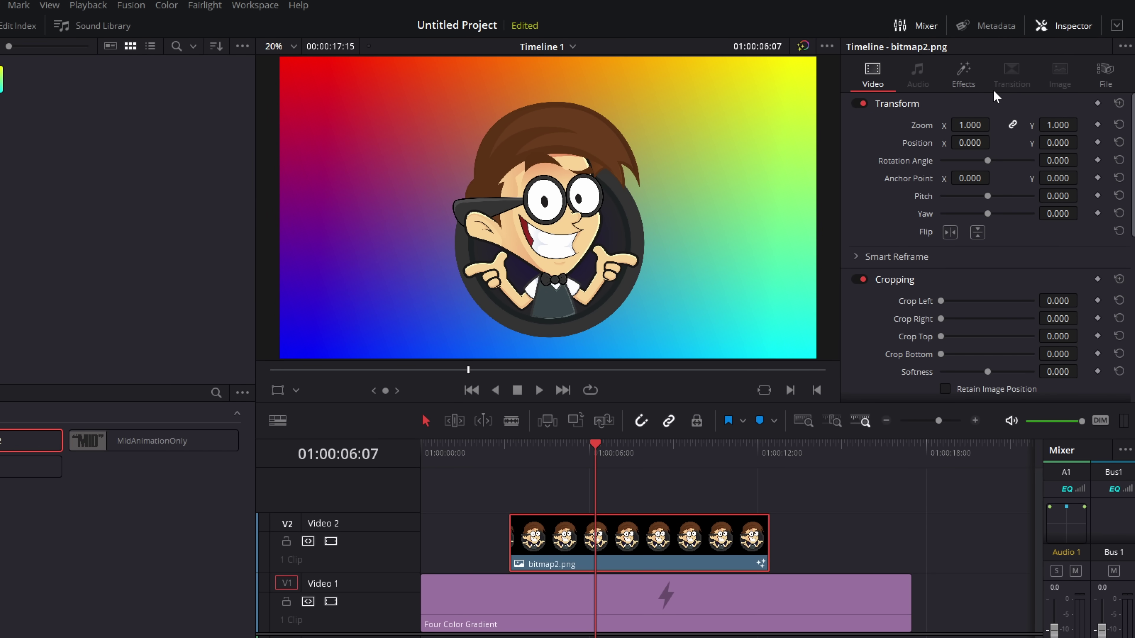
Step: Test MagicAnimateV2's Center, Angle and Flip controls on the avatar in the Inspector
click(965, 85)
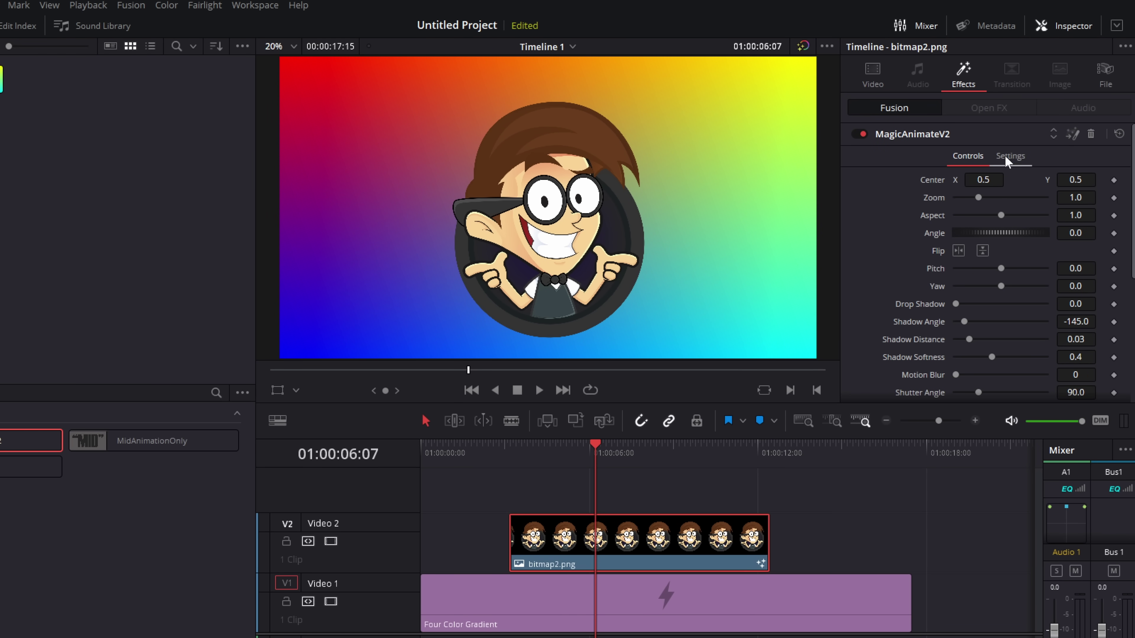
scroll(964, 248, down, 1)
scroll(963, 248, up, 1)
drag(983, 180, 1027, 287)
click(959, 251)
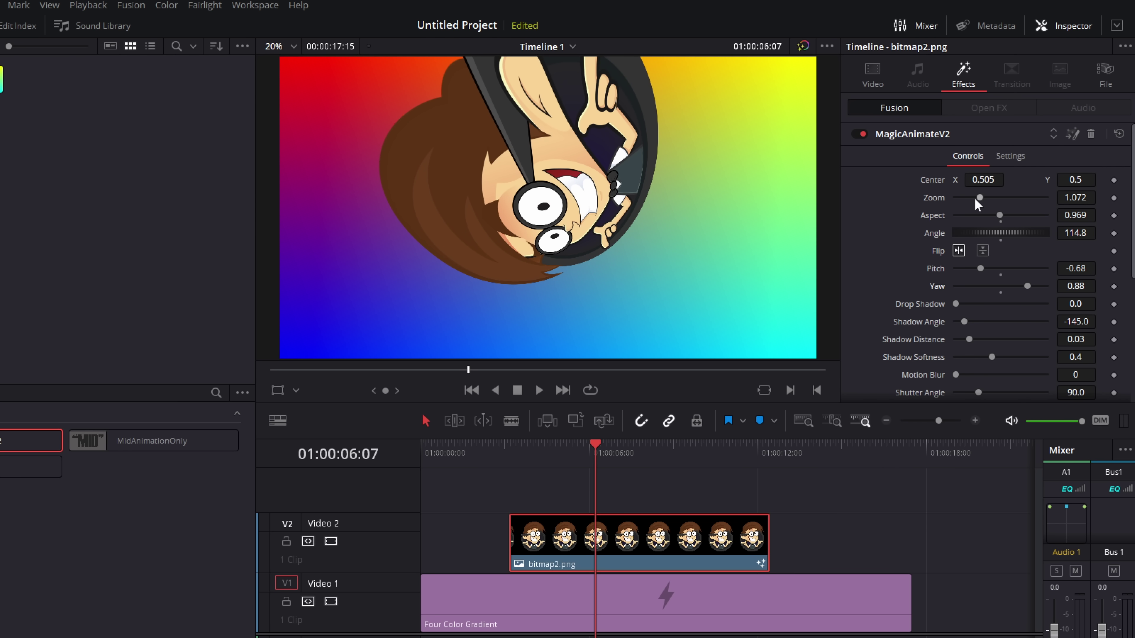
Step: Reset Yaw, Pitch, Flip, Angle, Aspect, Zoom and Center to their defaults
double_click(936, 287)
double_click(934, 268)
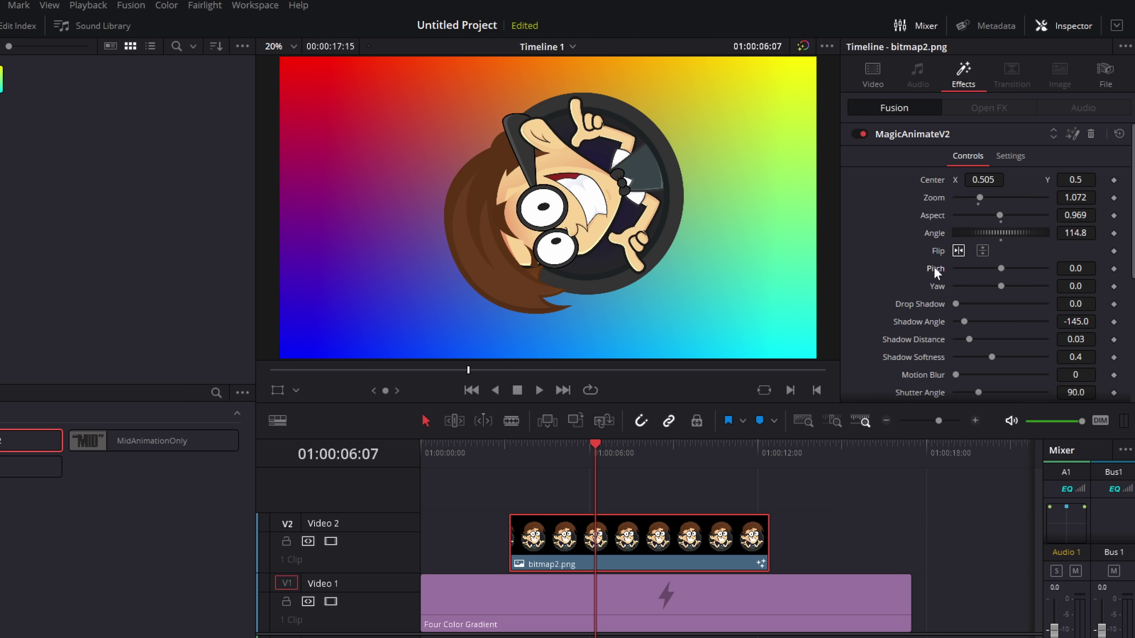
double_click(936, 251)
double_click(933, 233)
double_click(933, 215)
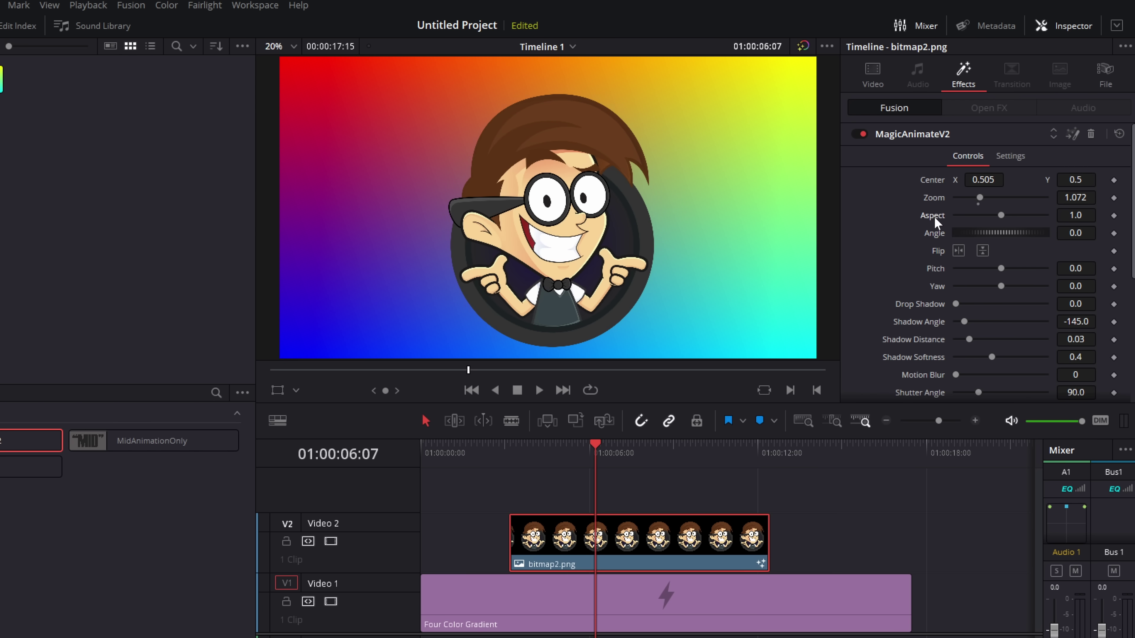
double_click(935, 199)
double_click(933, 181)
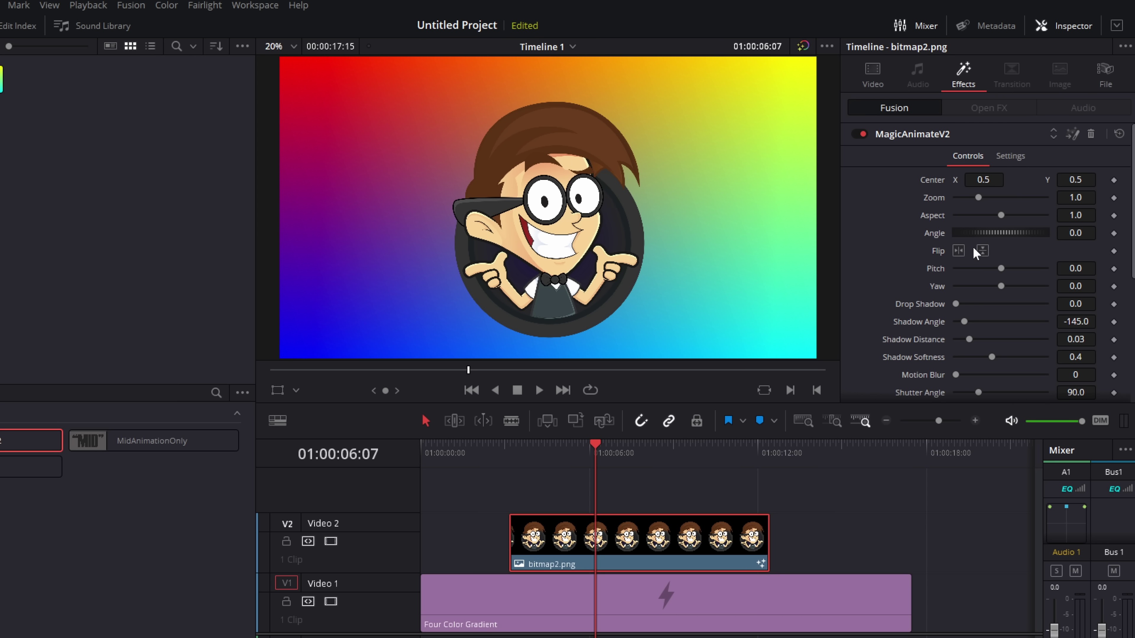
Step: Set Drop Shadow 0.402, angle -127, distance 0.0772, softness 0.378, keeping In/Out Speed 1.0
scroll(975, 253, down, 1)
drag(952, 261, 996, 315)
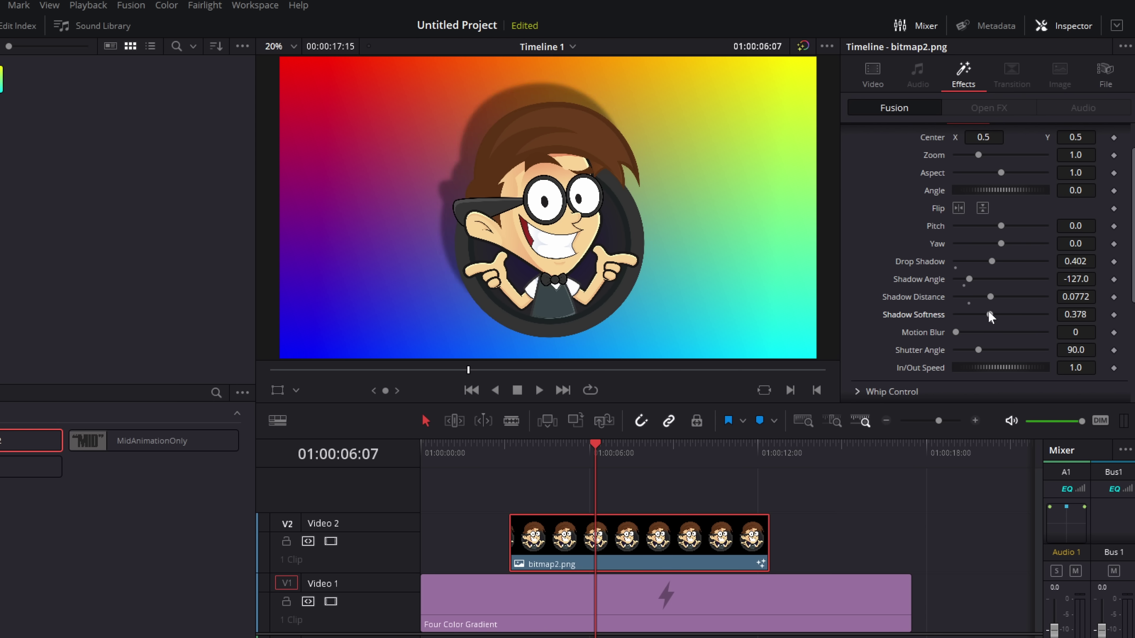
scroll(962, 287, down, 2)
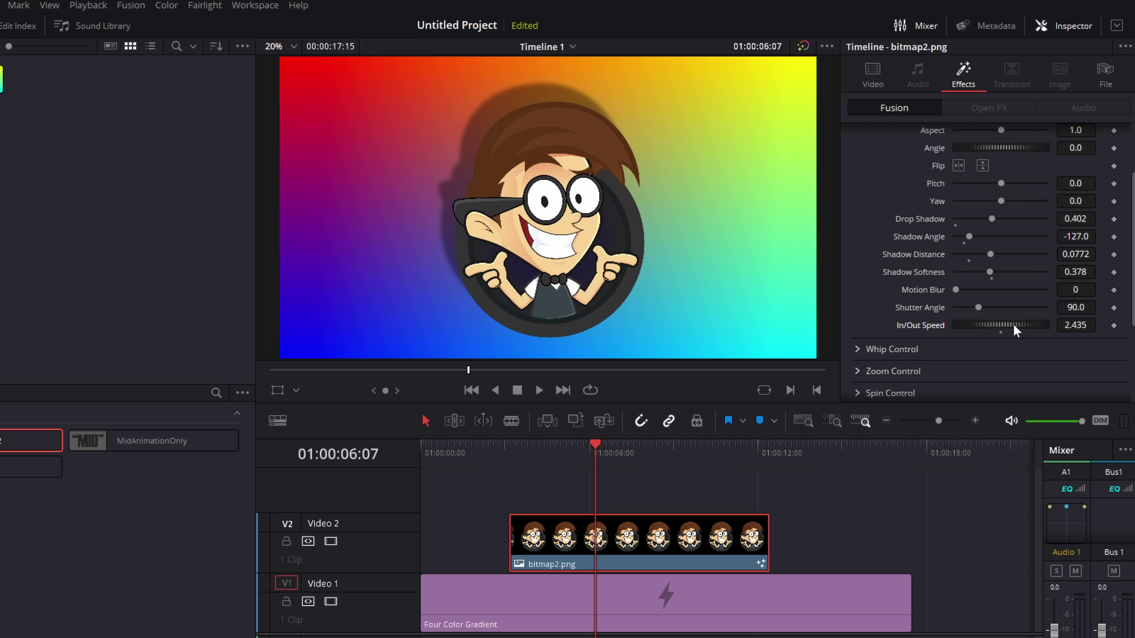
drag(986, 324, 1023, 327)
double_click(934, 326)
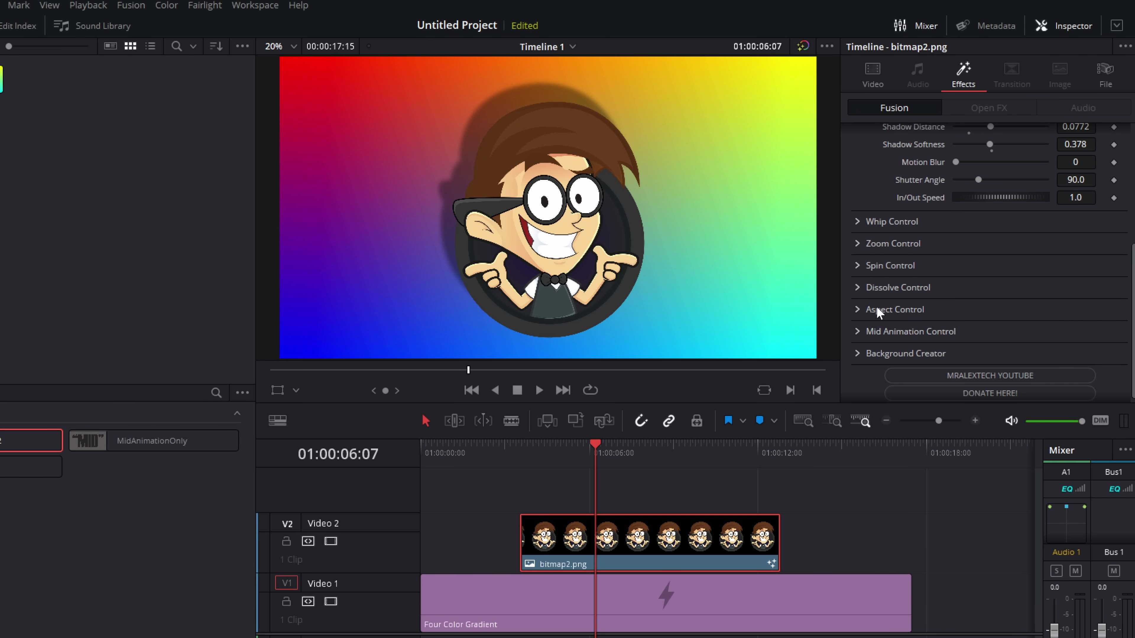
Step: Turn on the zoom-in entrance animation in Zoom Control and preview it
click(858, 243)
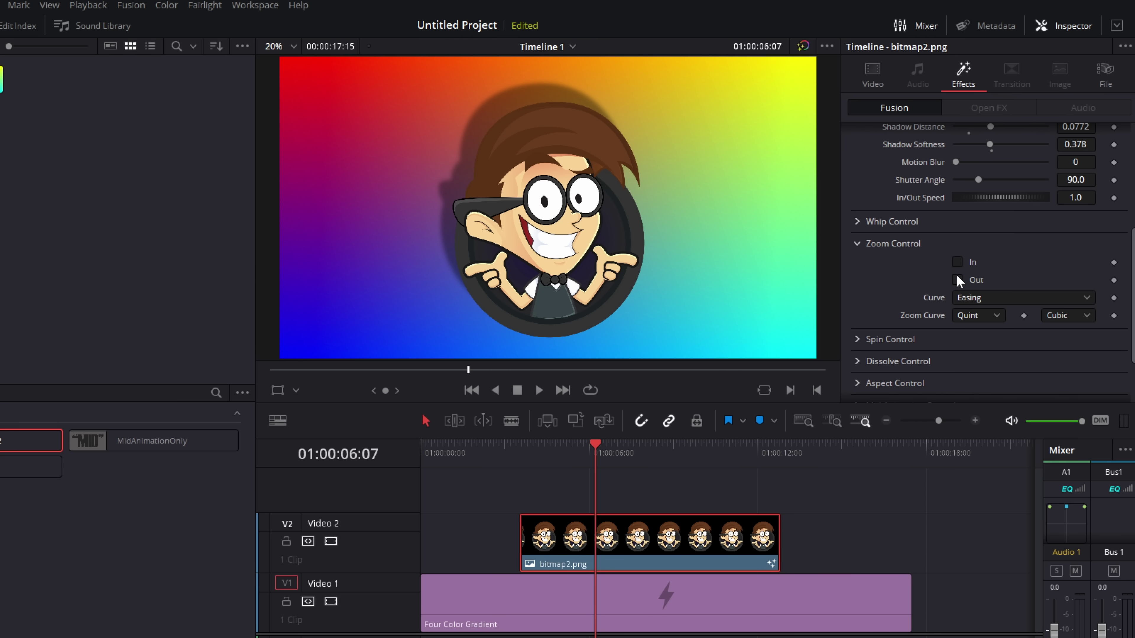
key(j)
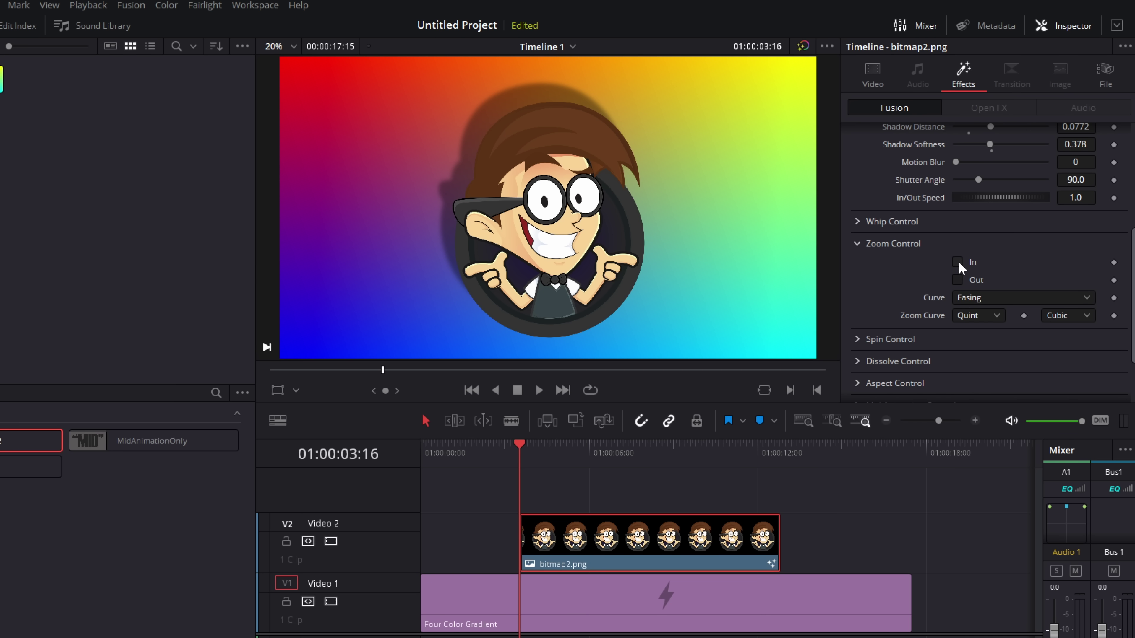
click(957, 262)
key(space)
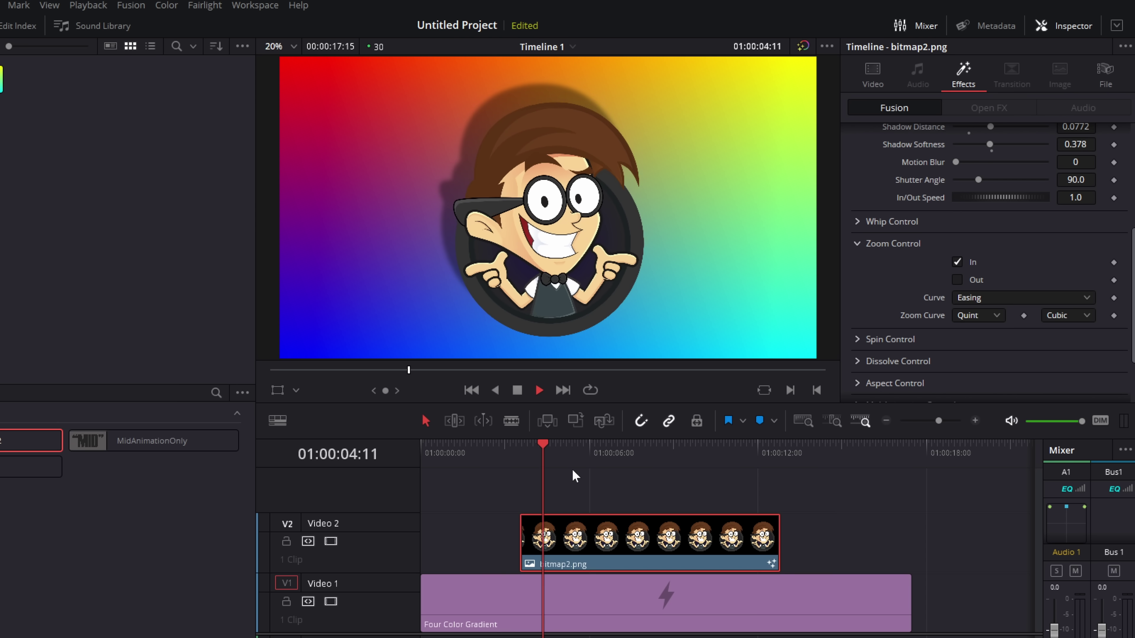
click(510, 452)
click(510, 452)
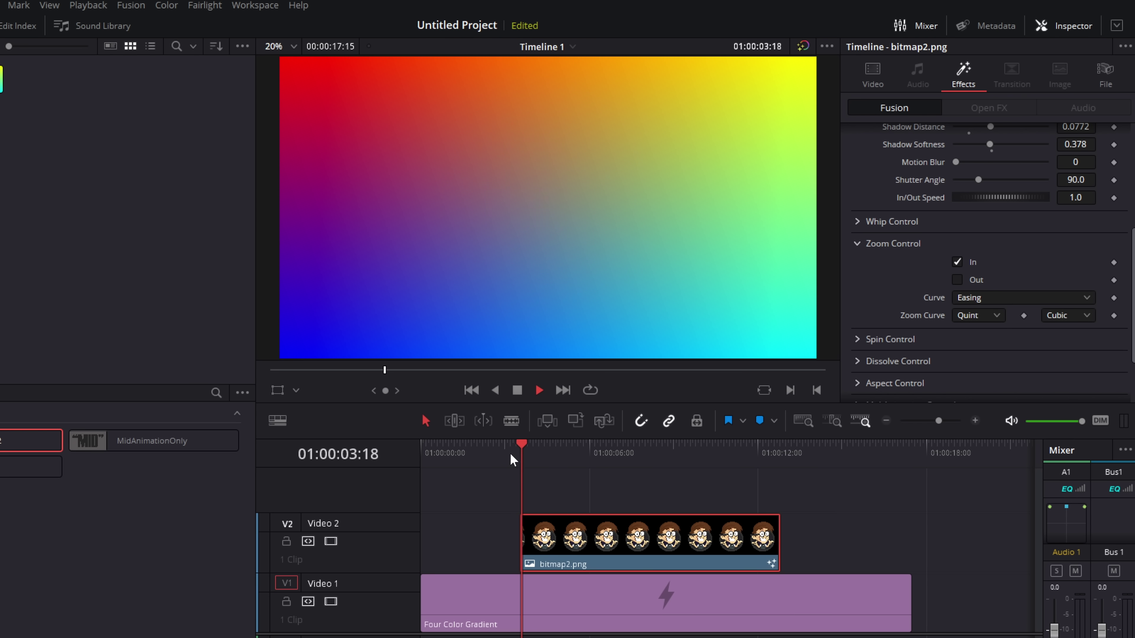
key(space)
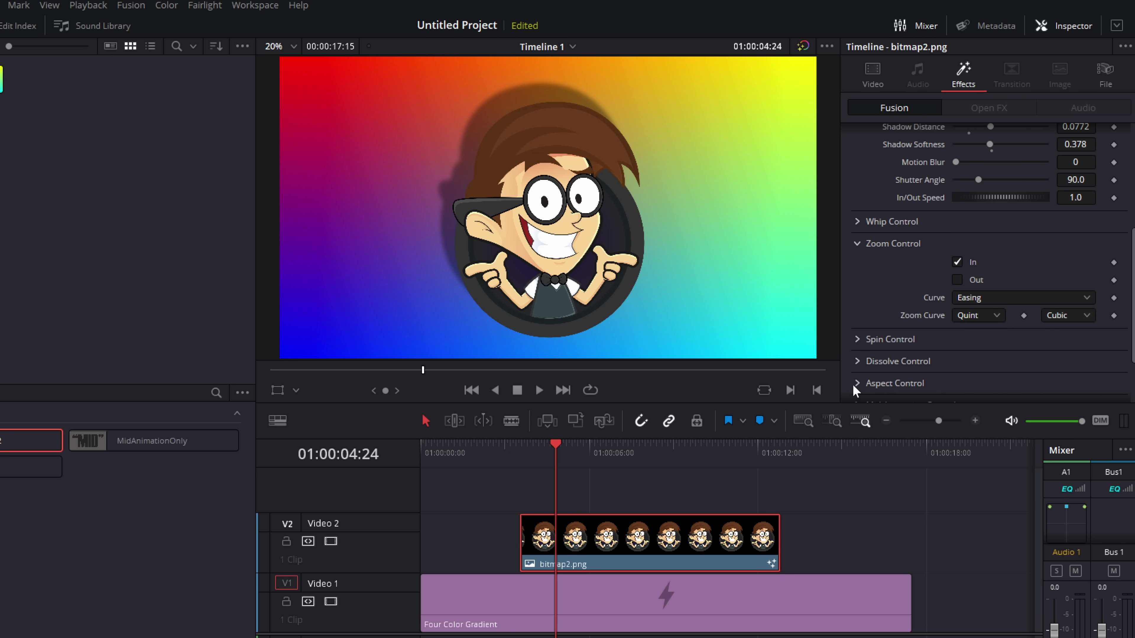
click(751, 451)
key(space)
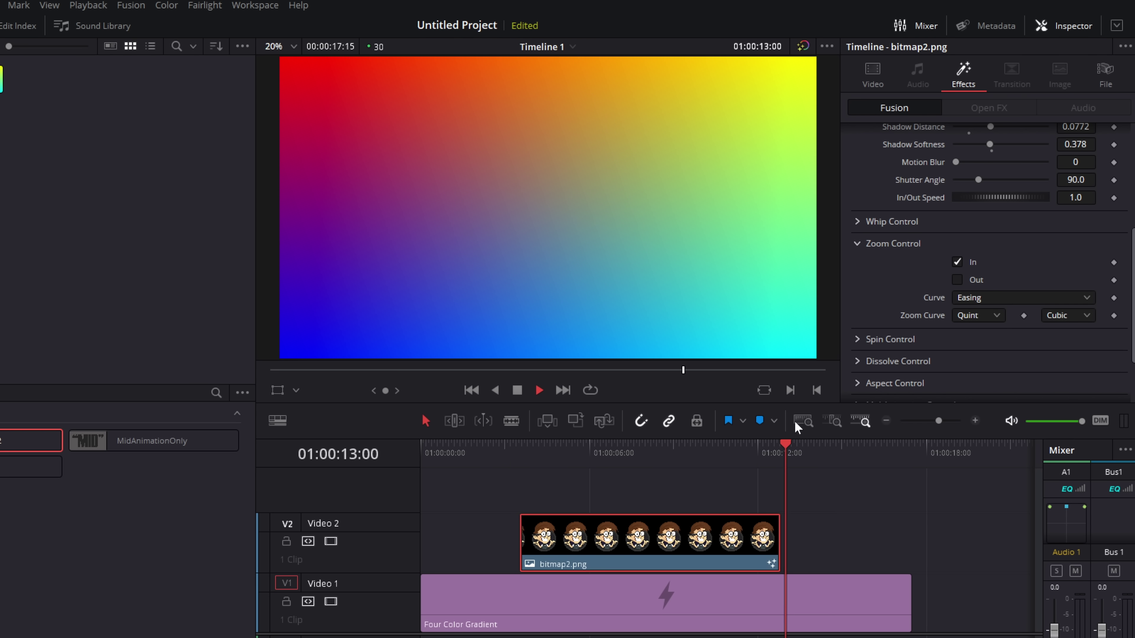
key(space)
Step: Enable the zoom-out animation too and preview the clip's ending
click(957, 280)
click(744, 457)
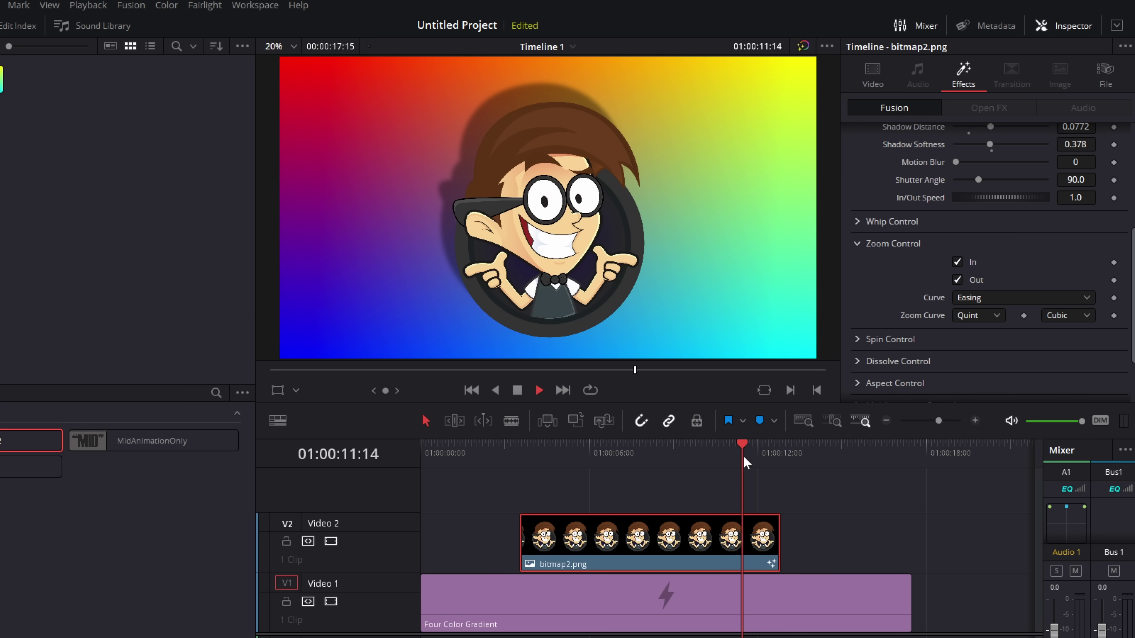
click(745, 457)
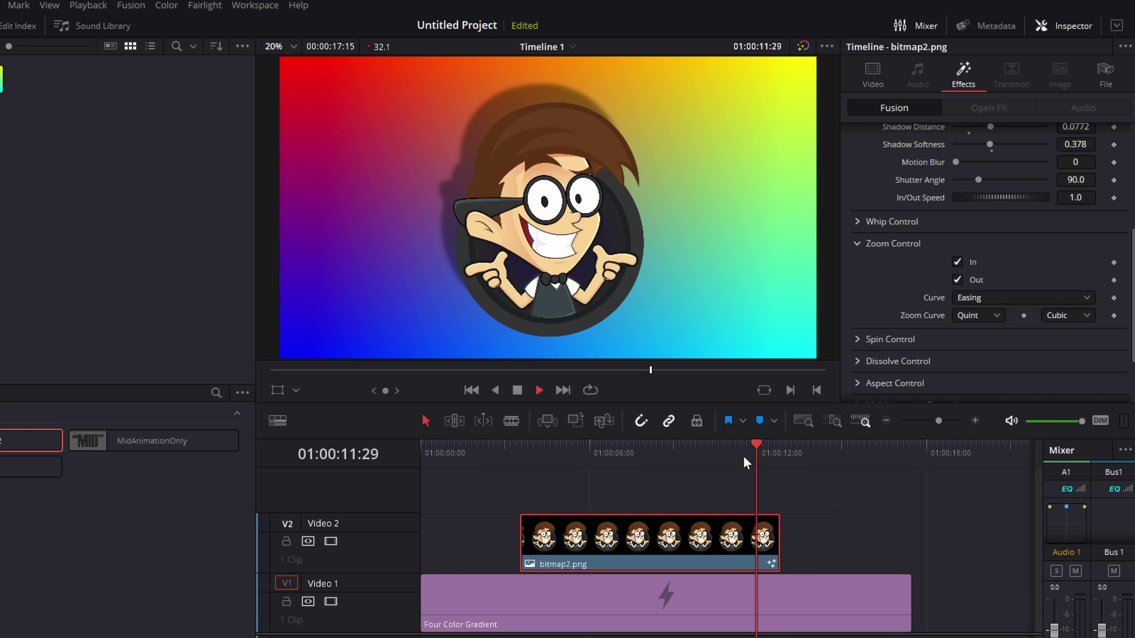
click(745, 457)
key(space)
drag(652, 450, 539, 451)
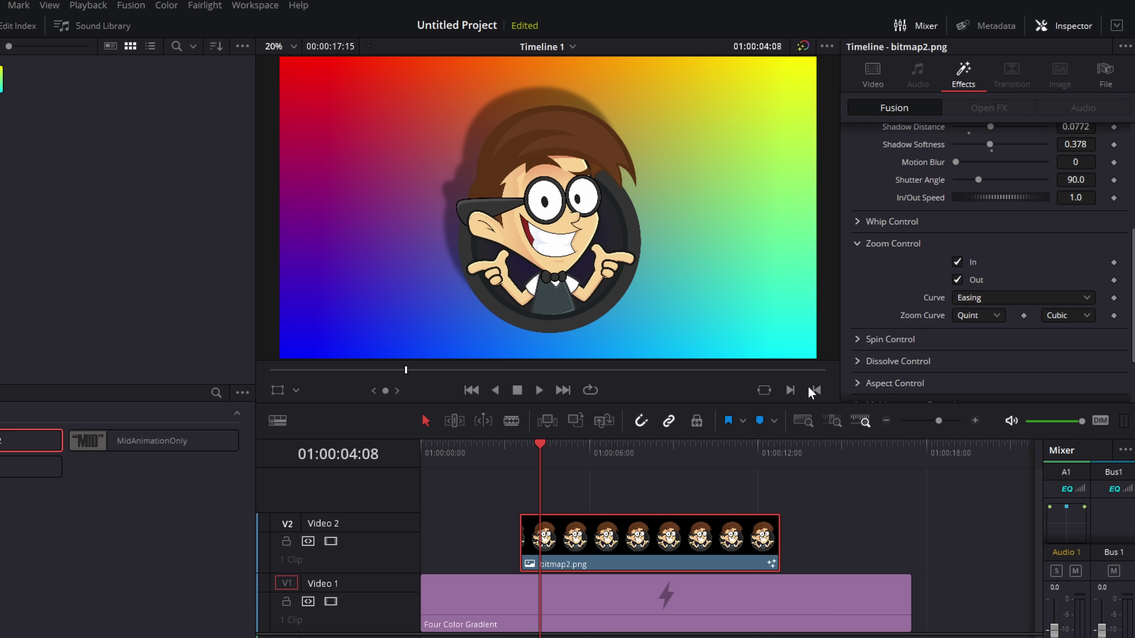
Step: Try Sine easing on both the zoom-in and zoom-out curves and preview
click(978, 315)
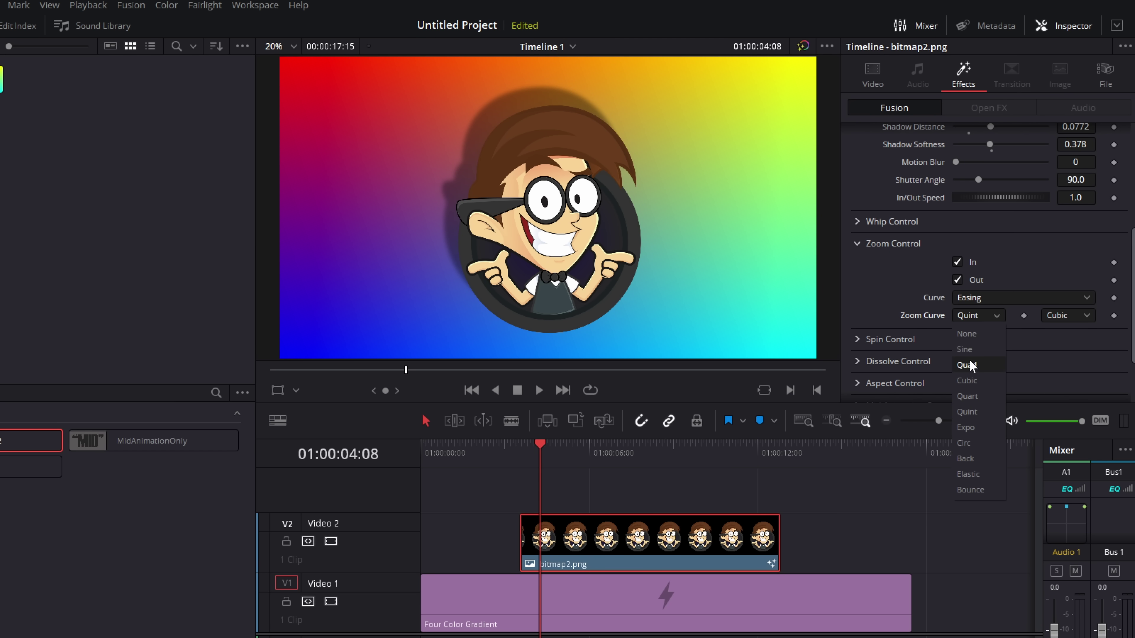
click(965, 349)
click(522, 450)
key(space)
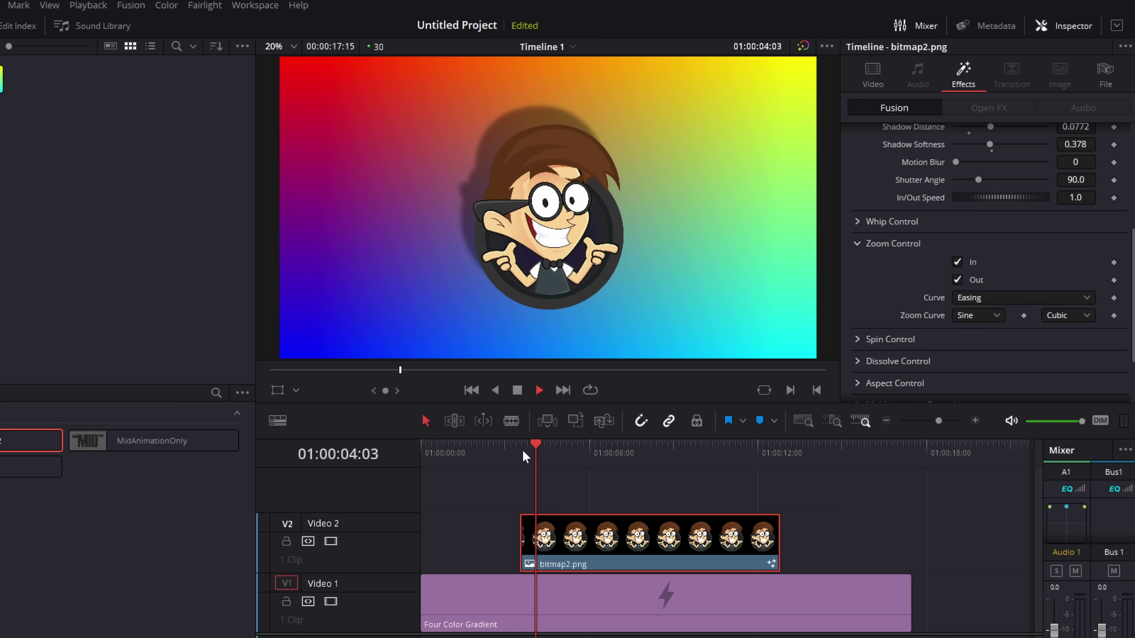
click(963, 316)
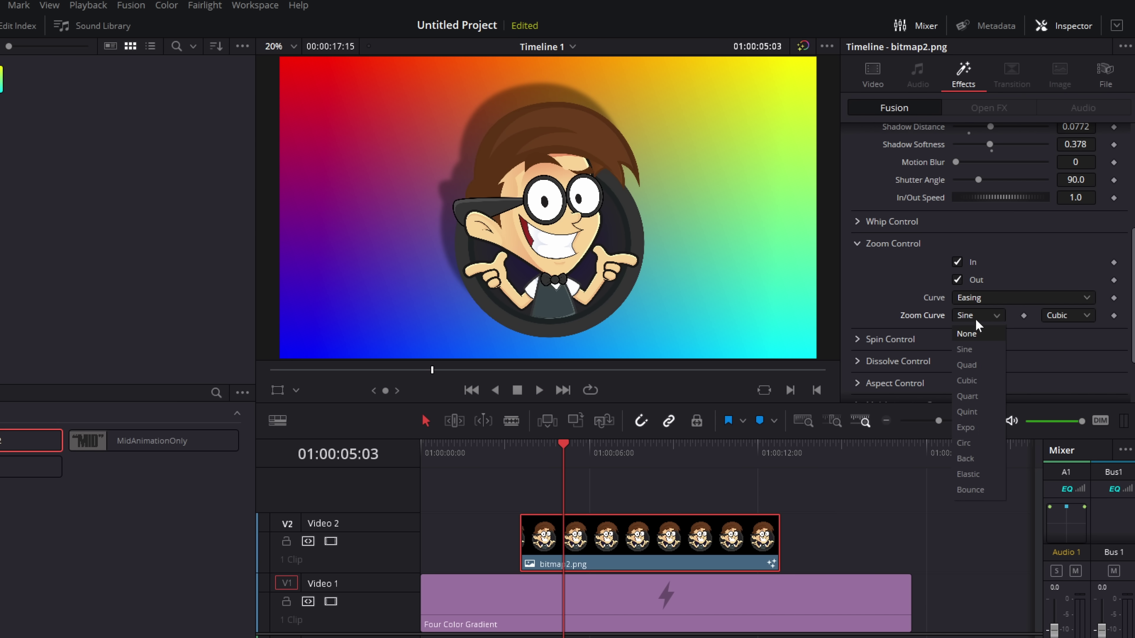
click(965, 348)
drag(559, 451, 522, 452)
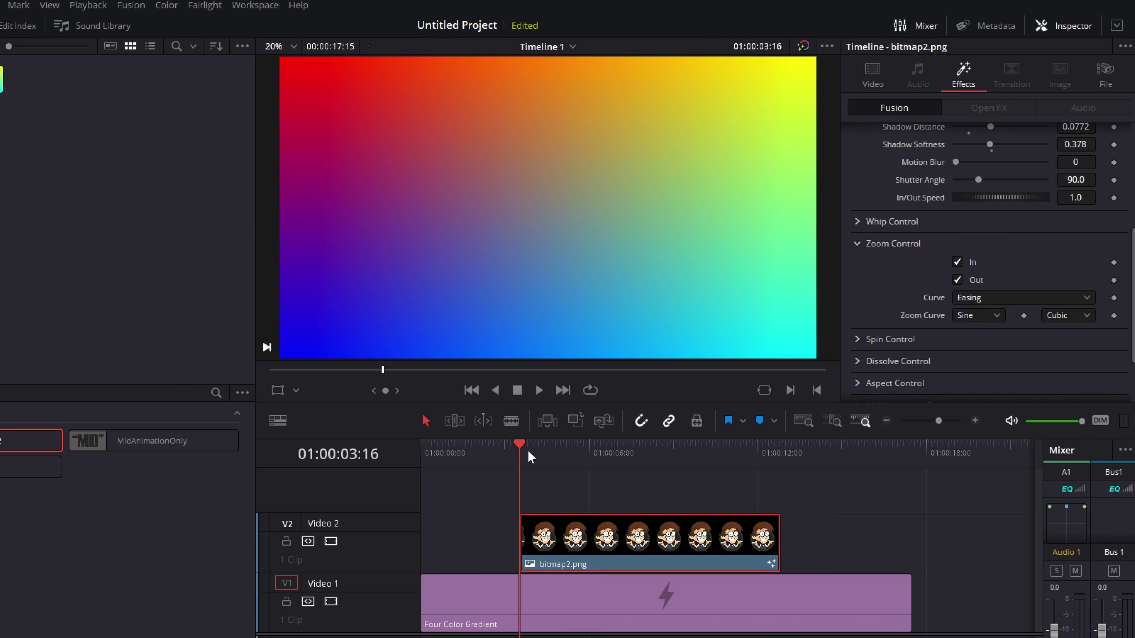
key(space)
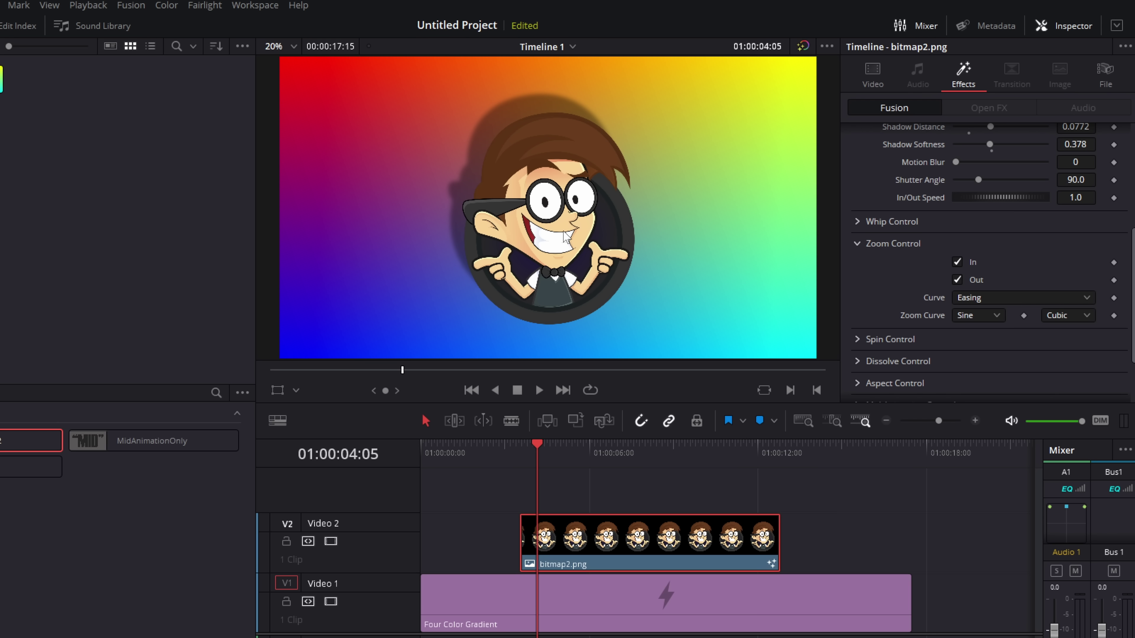
click(1063, 318)
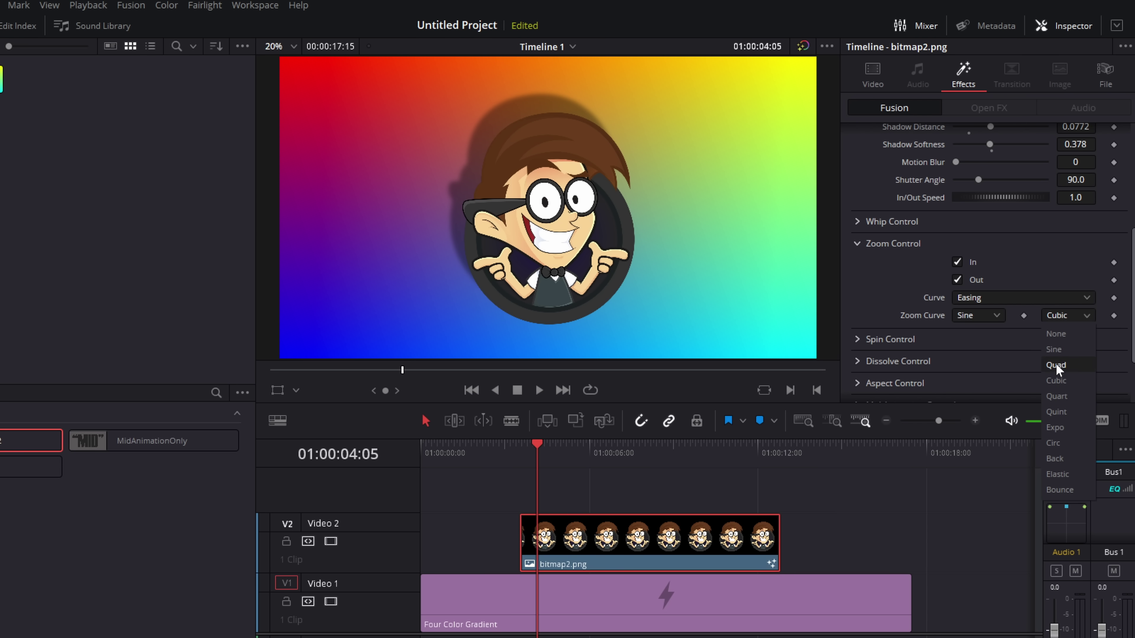
click(1056, 348)
click(523, 453)
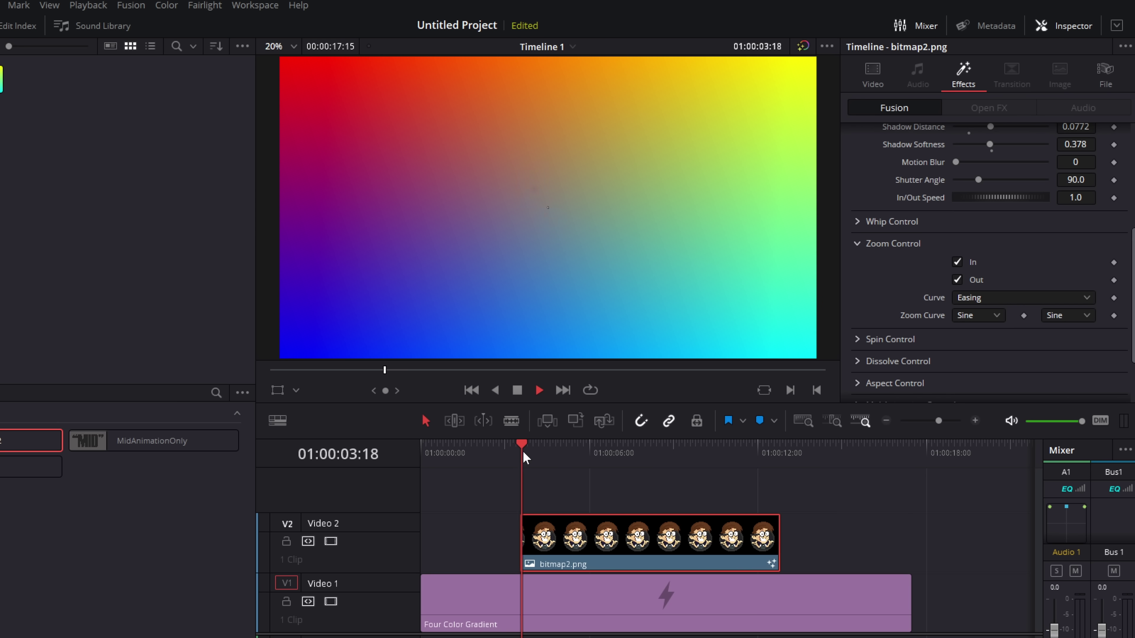
key(space)
Step: Set both zoom curves to Expo and replay the entrance
click(978, 316)
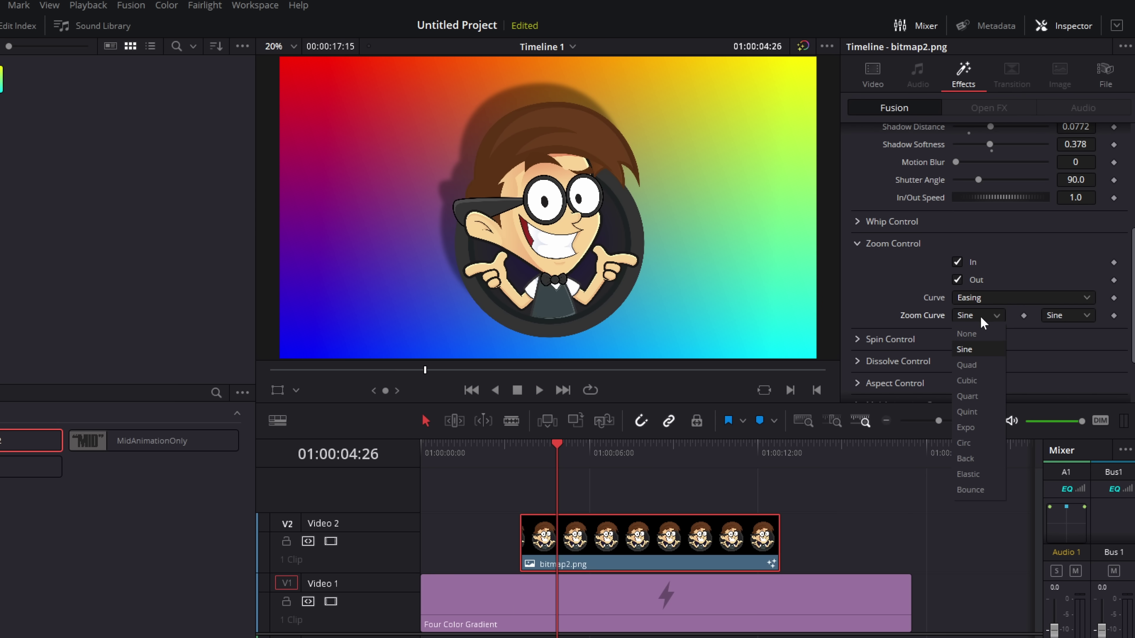
click(967, 427)
click(1076, 317)
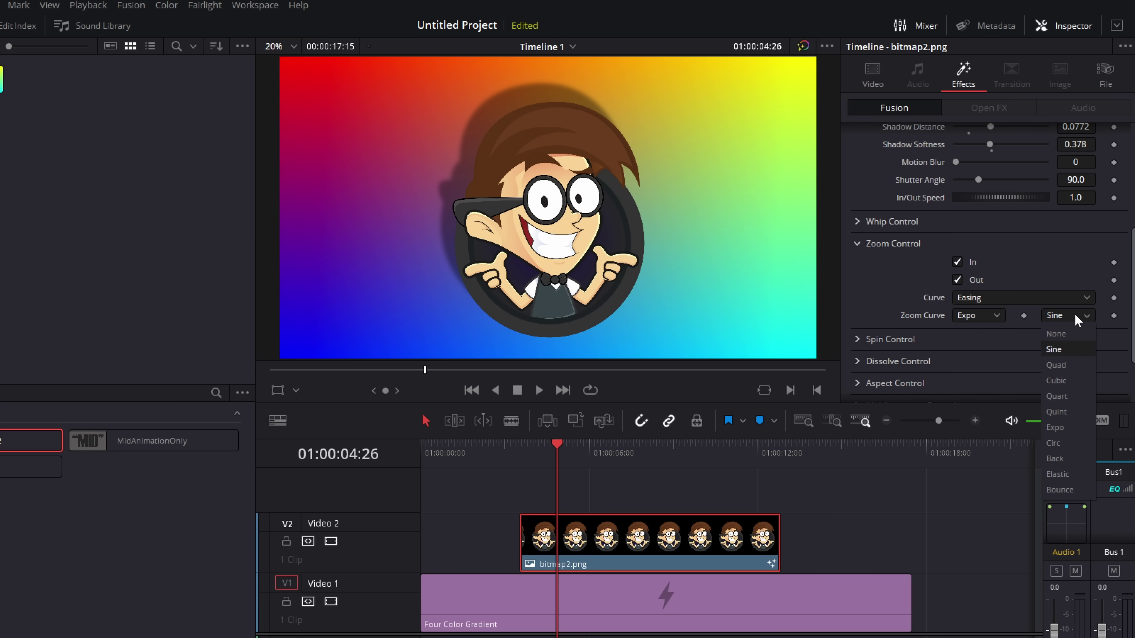
click(1052, 427)
click(523, 452)
key(space)
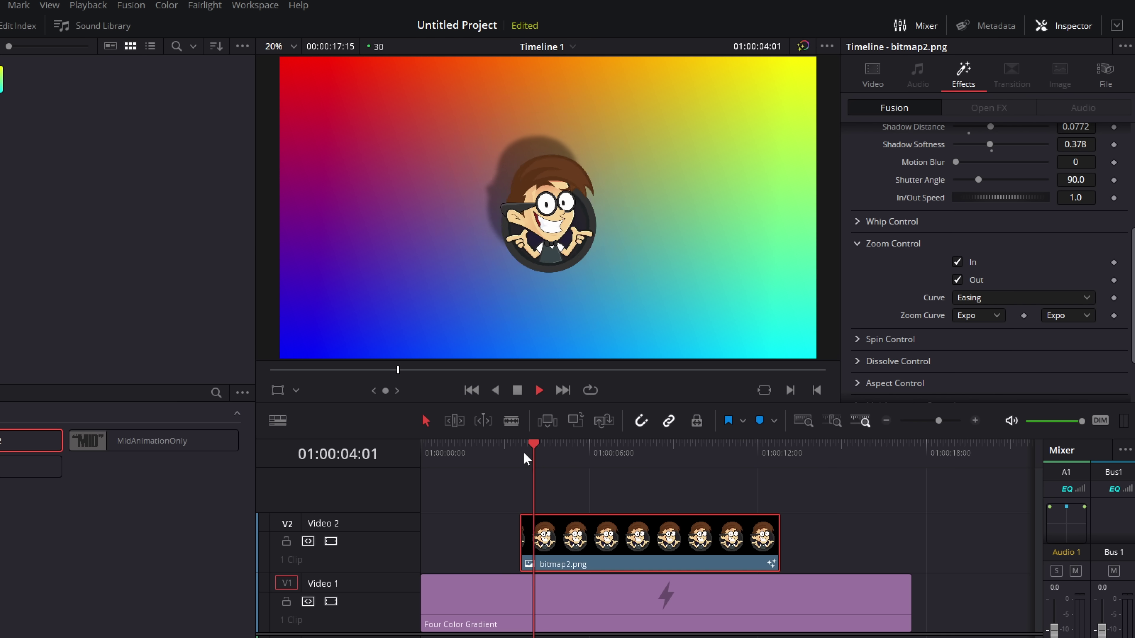
click(523, 452)
click(523, 452)
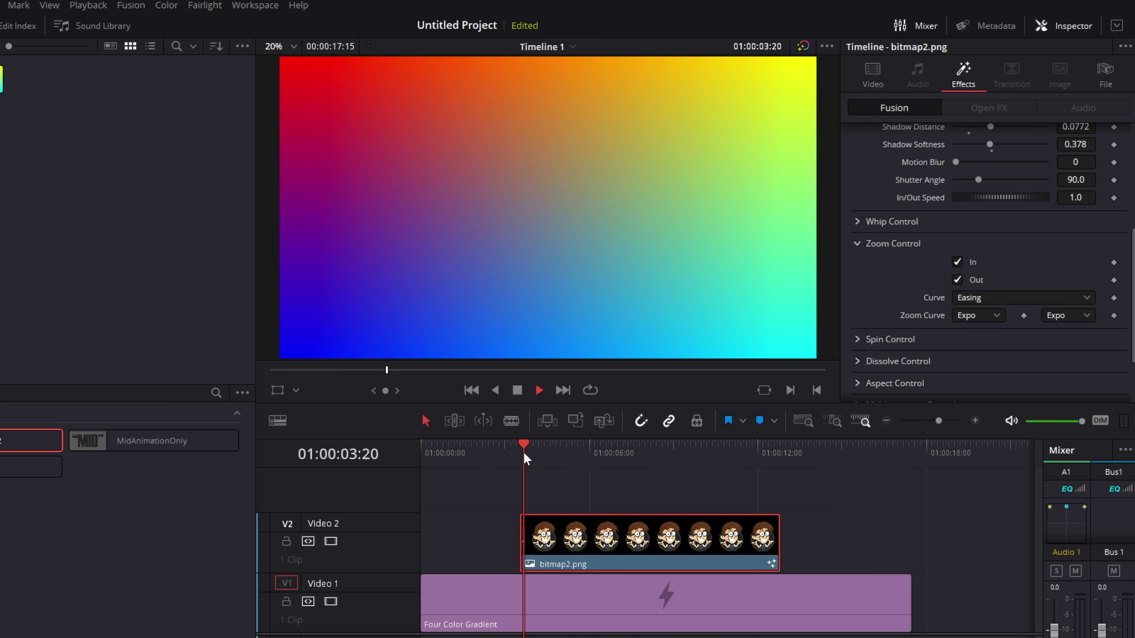
click(524, 452)
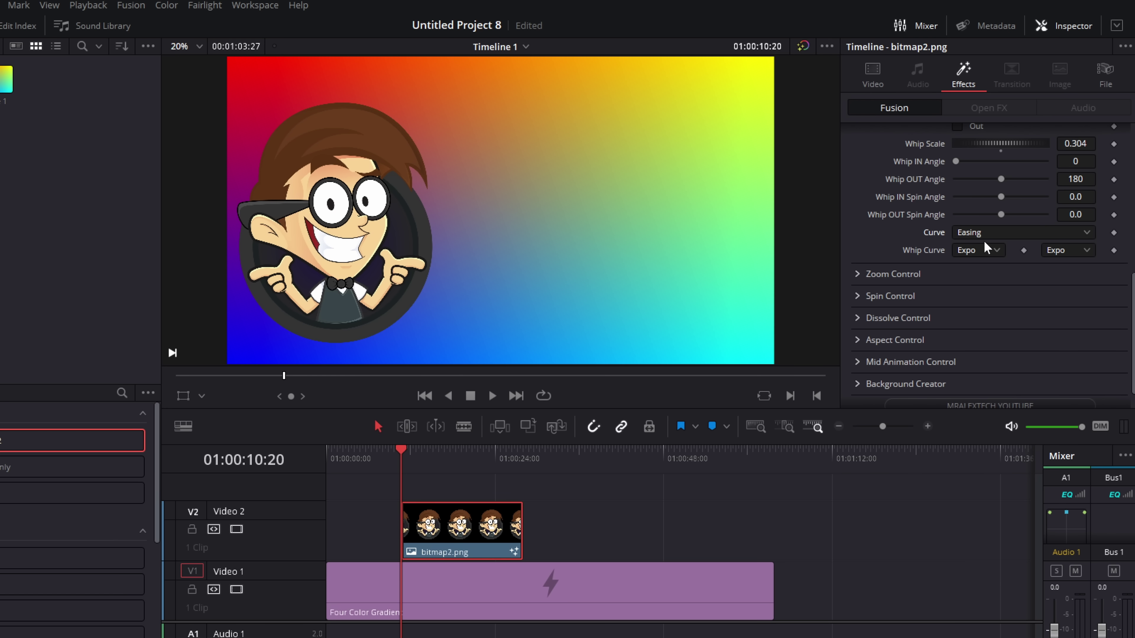
Step: Switch the whip curve to Custom and raise a new point for an overshoot
click(987, 237)
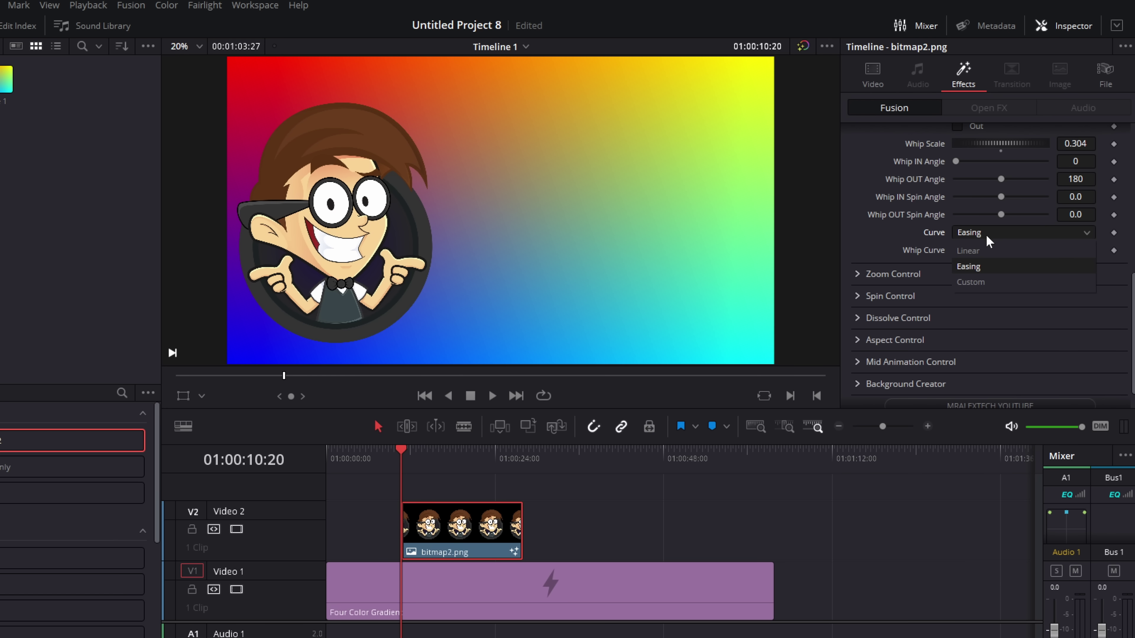
click(979, 282)
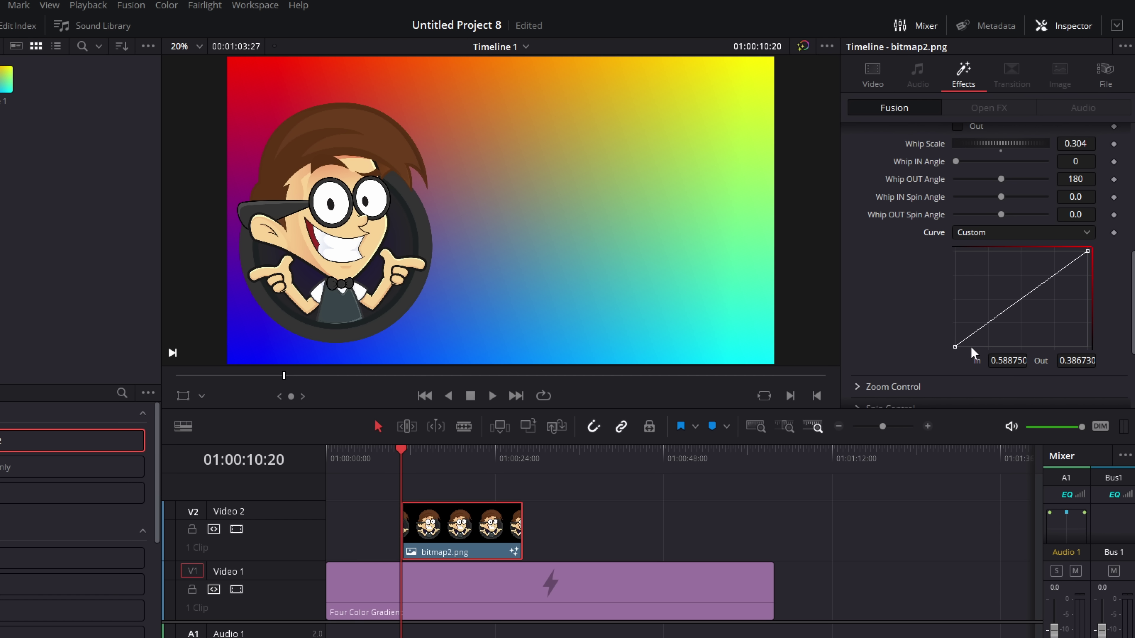
click(956, 347)
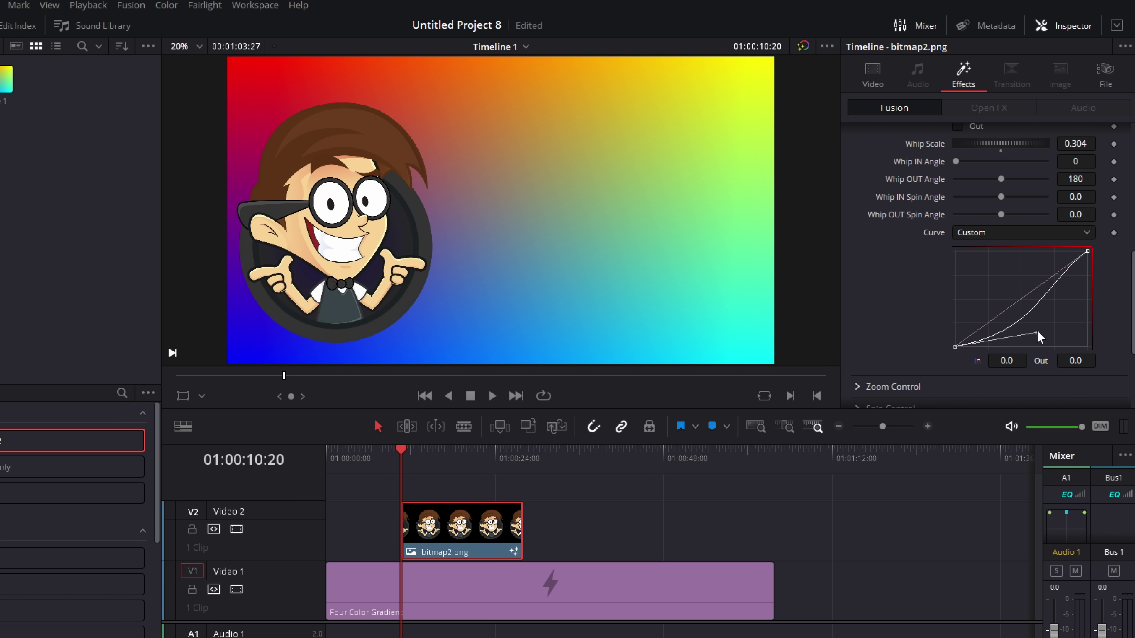
click(1033, 308)
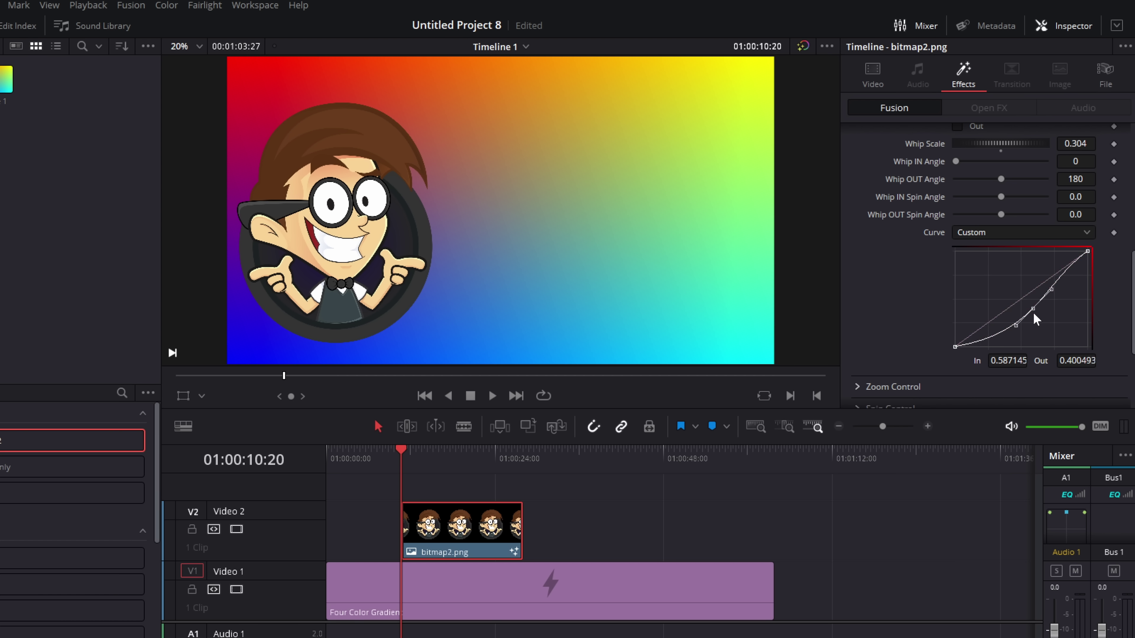
drag(1035, 313, 998, 274)
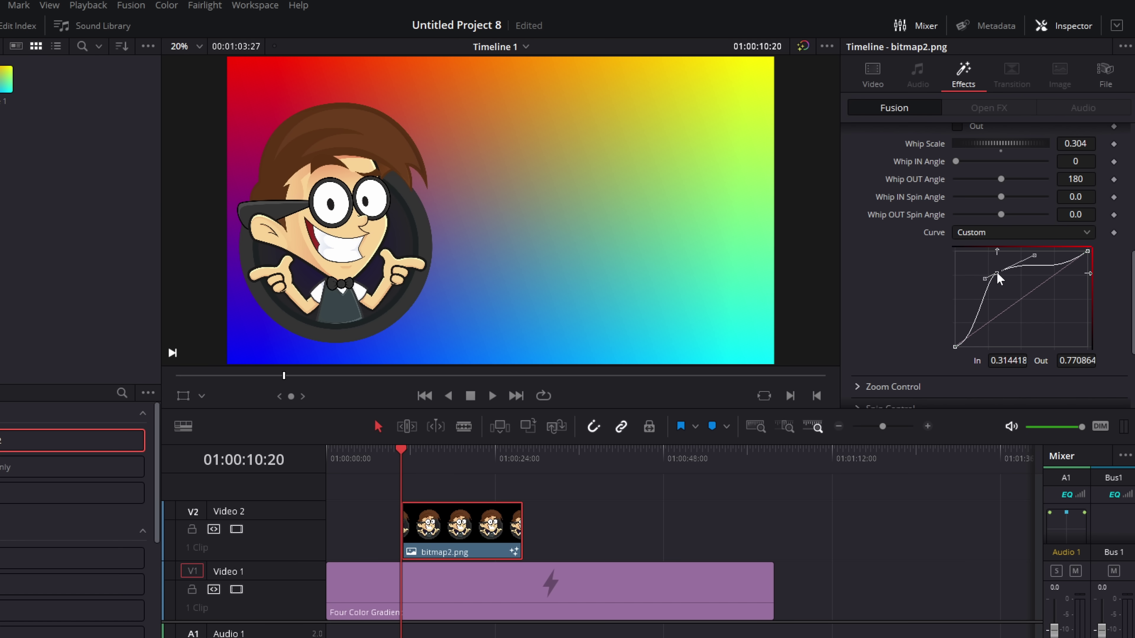
Step: Smooth the new curve point and play back the whip animation
right_click(998, 276)
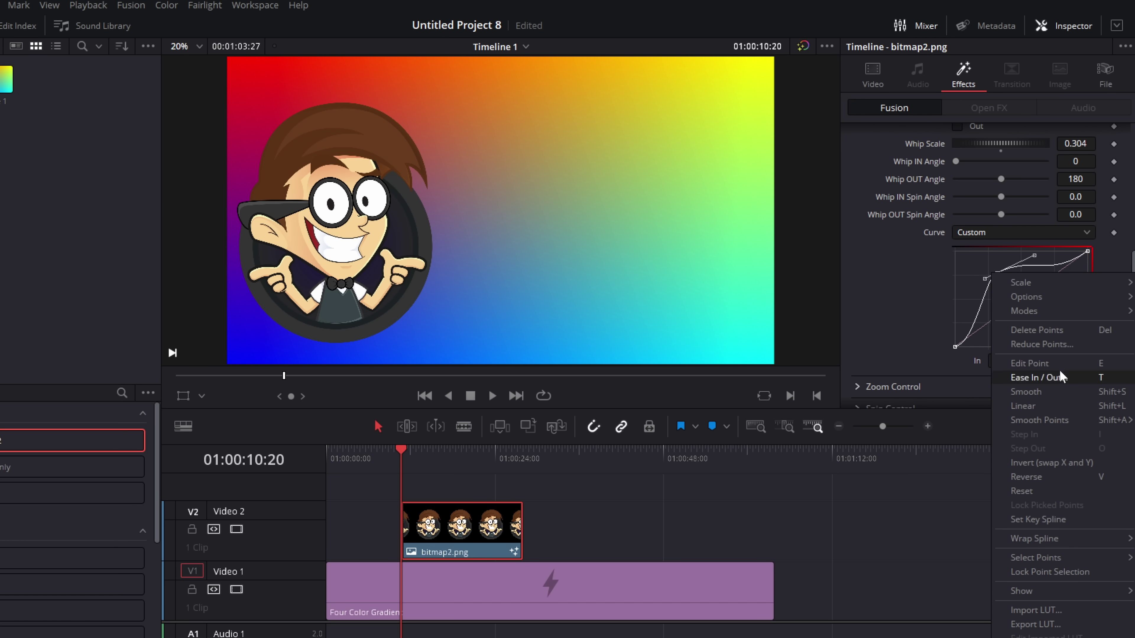
click(1034, 392)
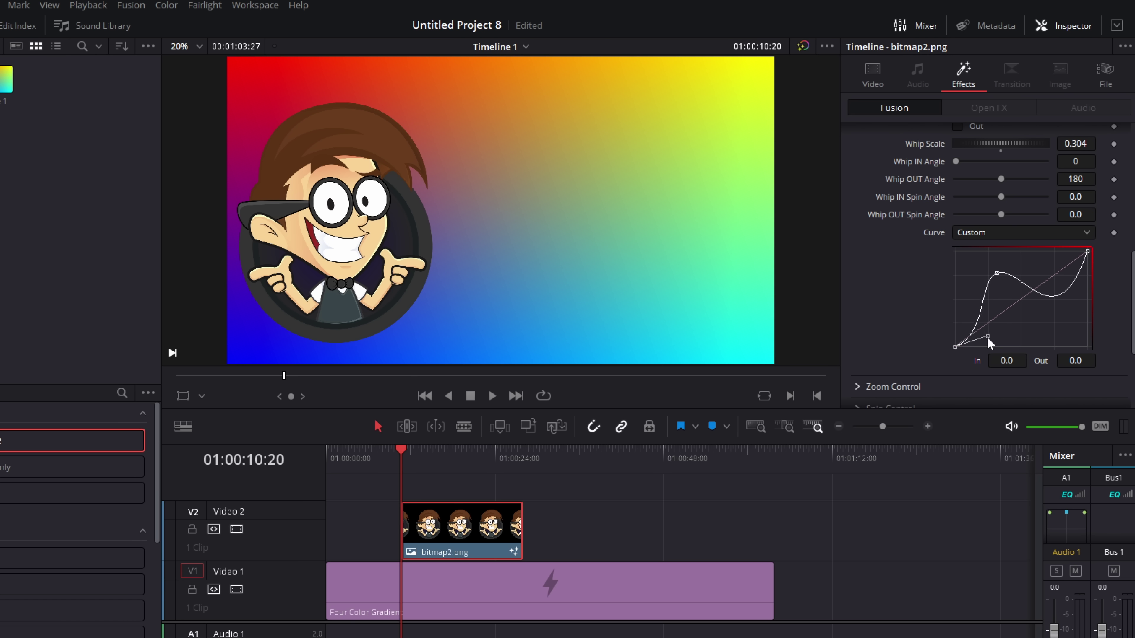
key(space)
click(402, 460)
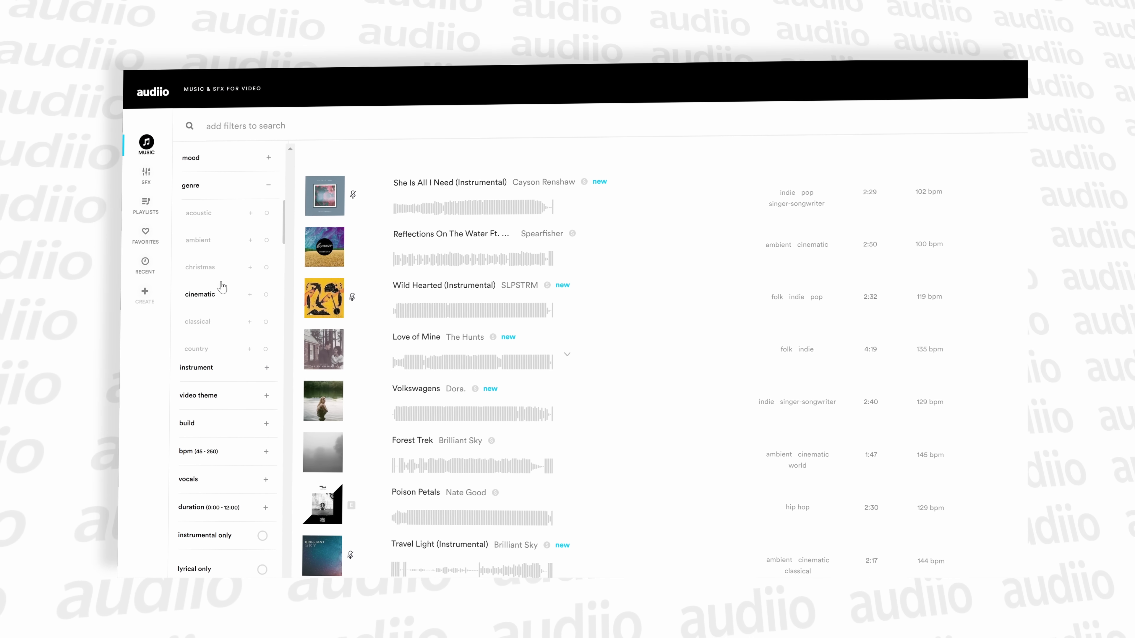
Step: Filter Audiio music by the classical genre and expand the video theme and build filters
click(249, 322)
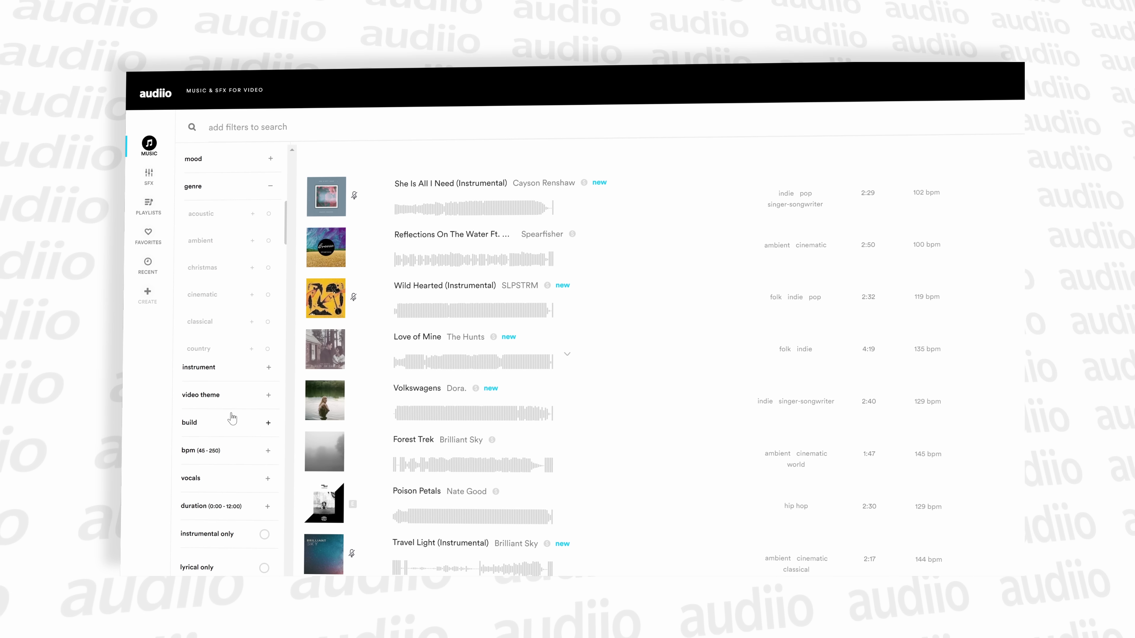
click(226, 395)
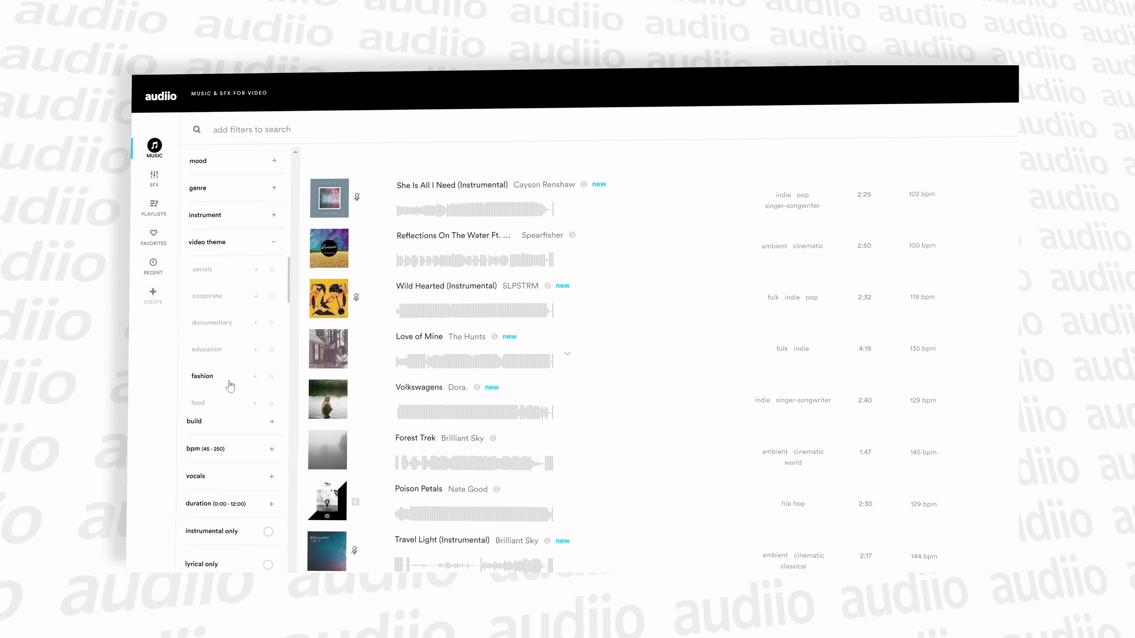
click(230, 421)
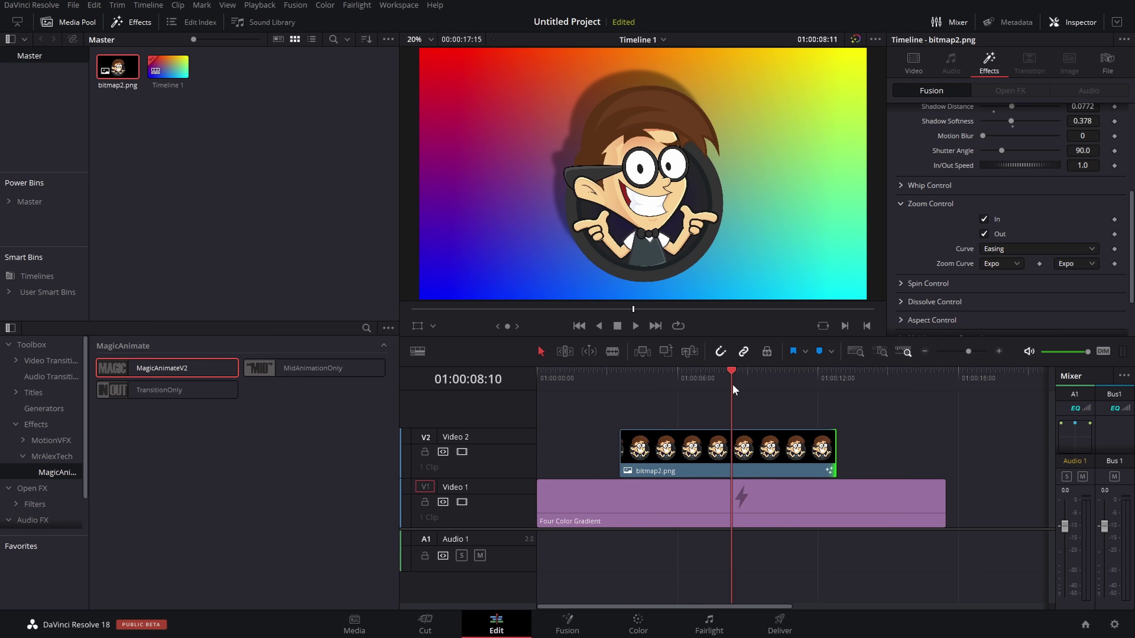
Step: Move the avatar clip earlier, adjust its length, and preview from the start
drag(733, 449, 666, 450)
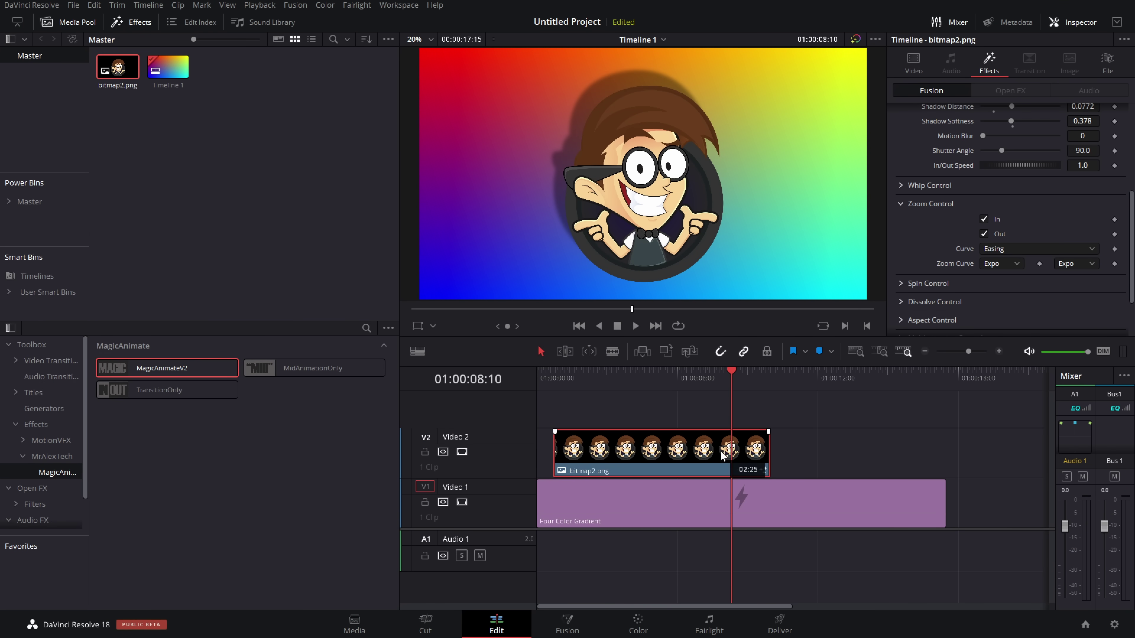
key(space)
key(space)
drag(768, 449, 740, 448)
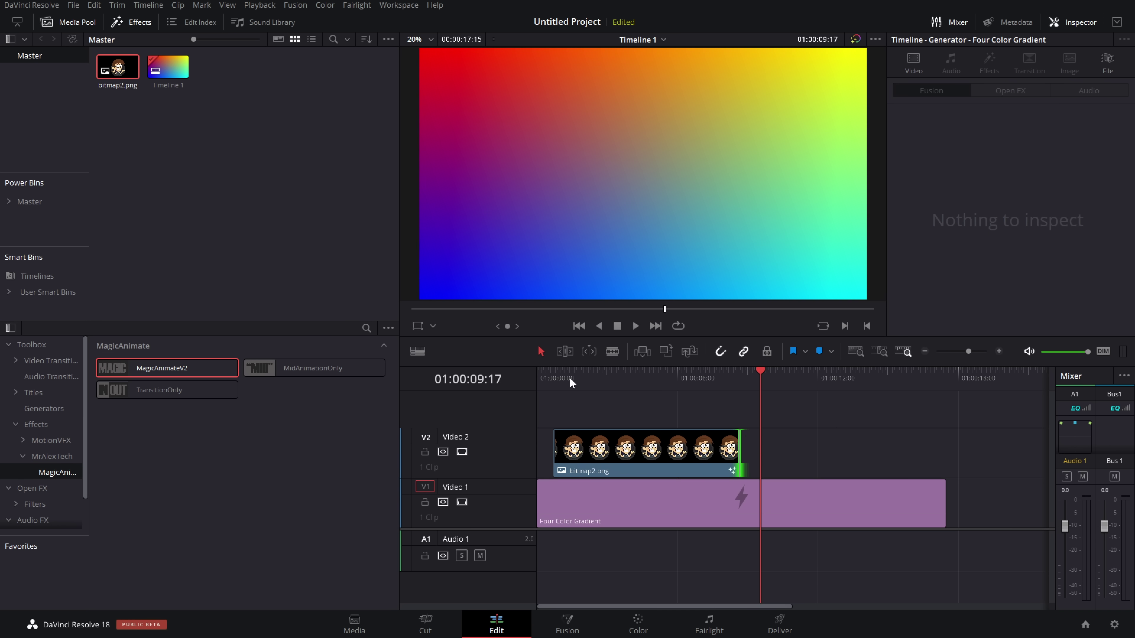
click(543, 374)
key(space)
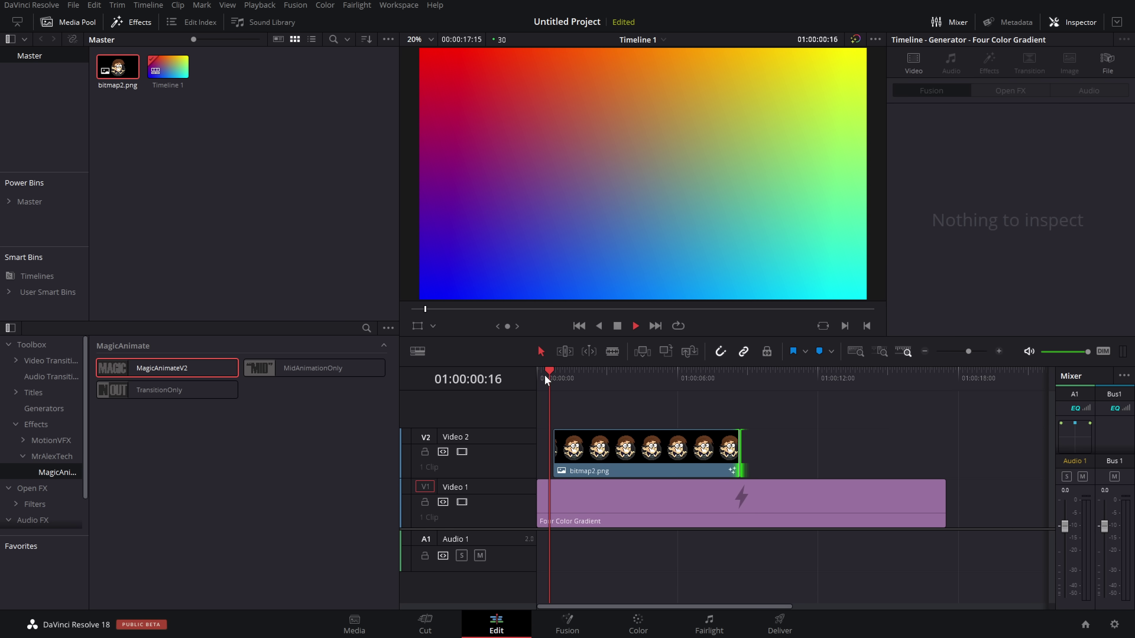
click(713, 381)
Step: Try a split at about 10 seconds, then slide the avatar clip to start around 4.5 seconds
drag(576, 449, 731, 449)
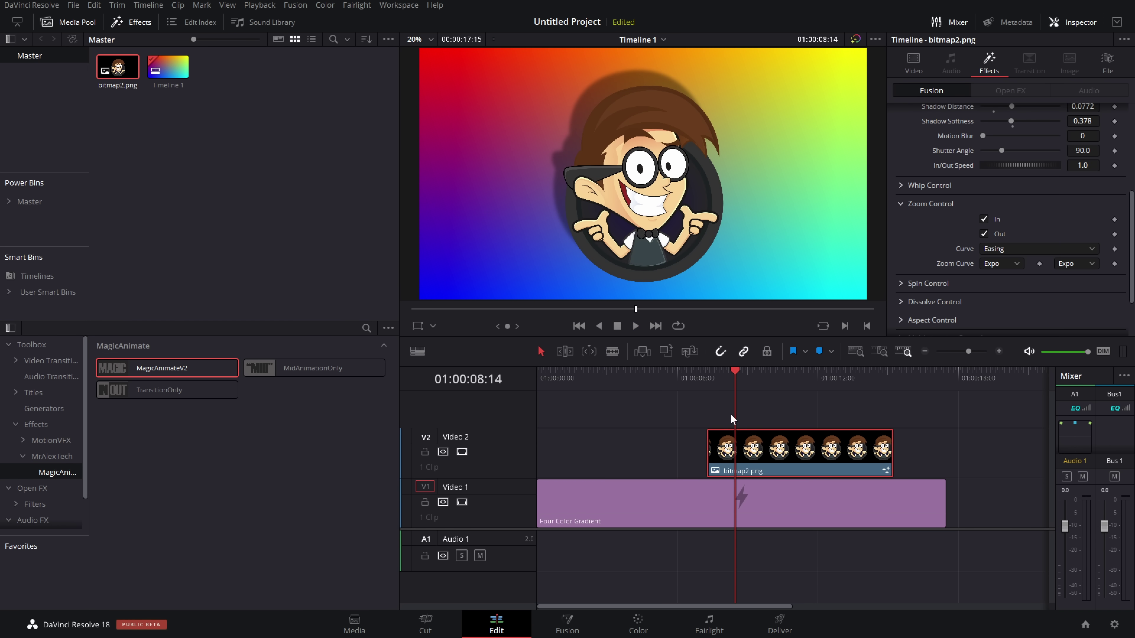
click(708, 376)
drag(708, 376, 777, 377)
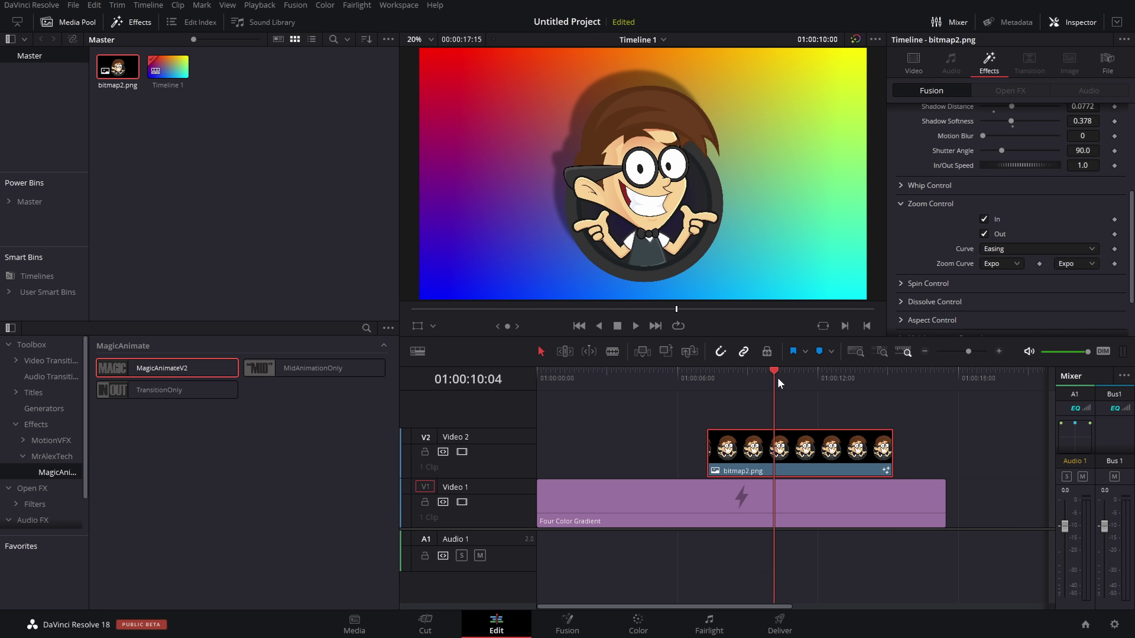
key(ctrl+b)
click(774, 374)
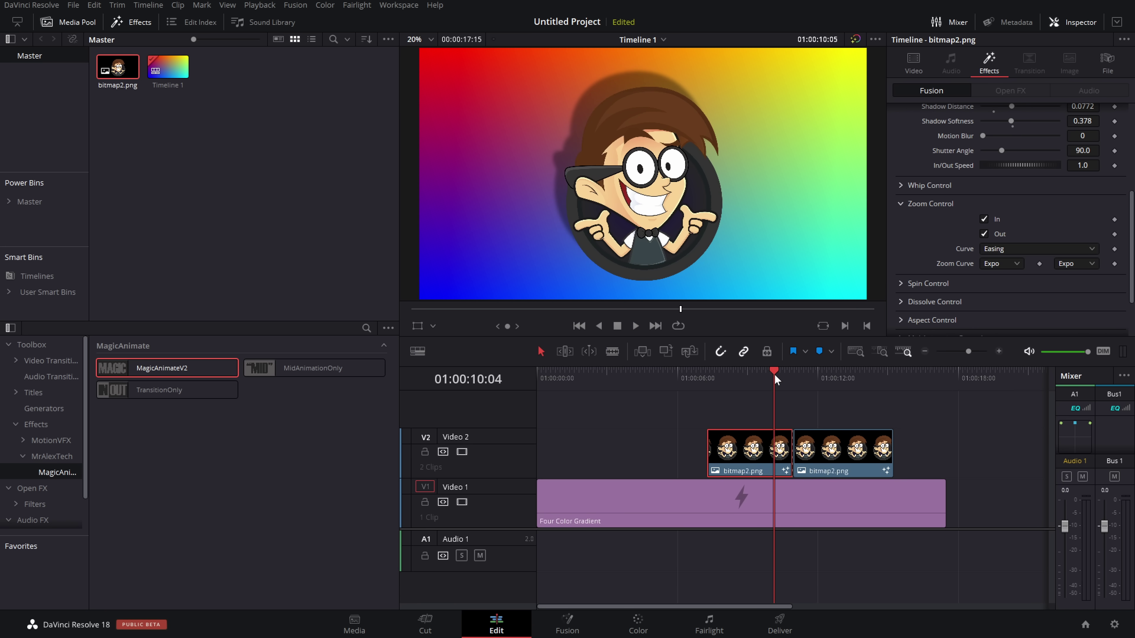
key(space)
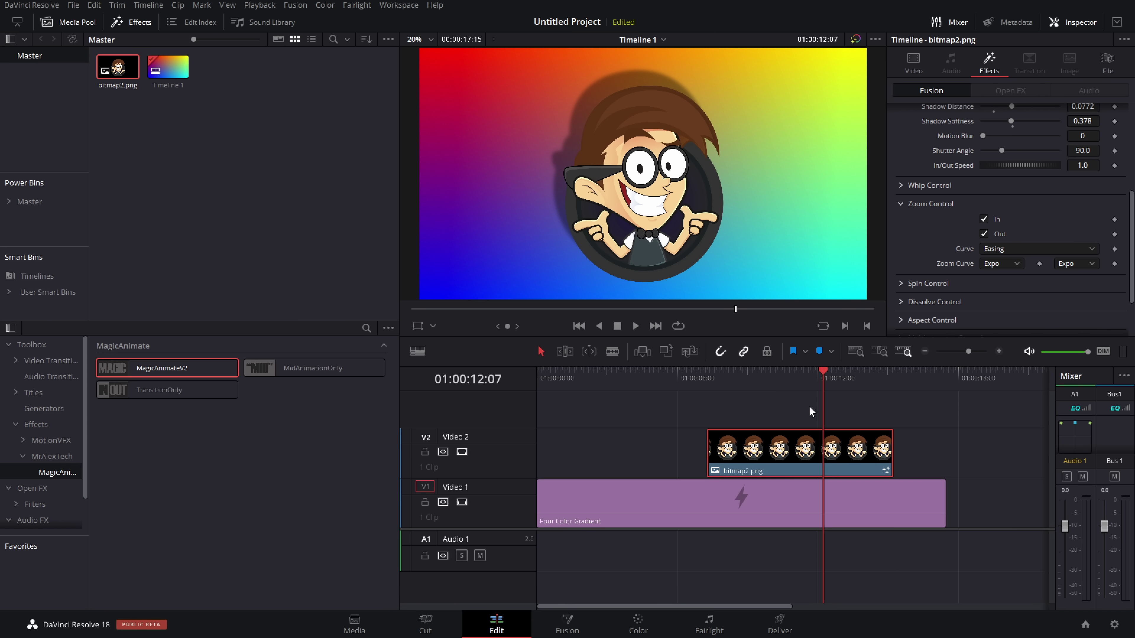
drag(811, 435, 760, 448)
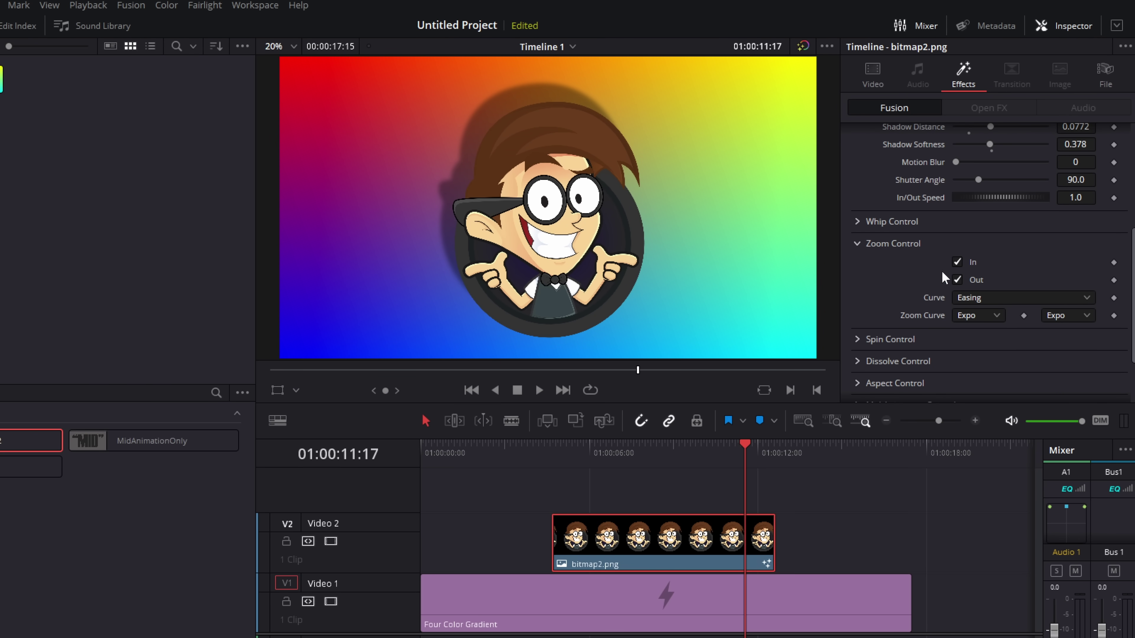
Step: Turn off the avatar's Zoom In entrance and play its exit animation
click(958, 262)
drag(760, 457, 744, 449)
key(space)
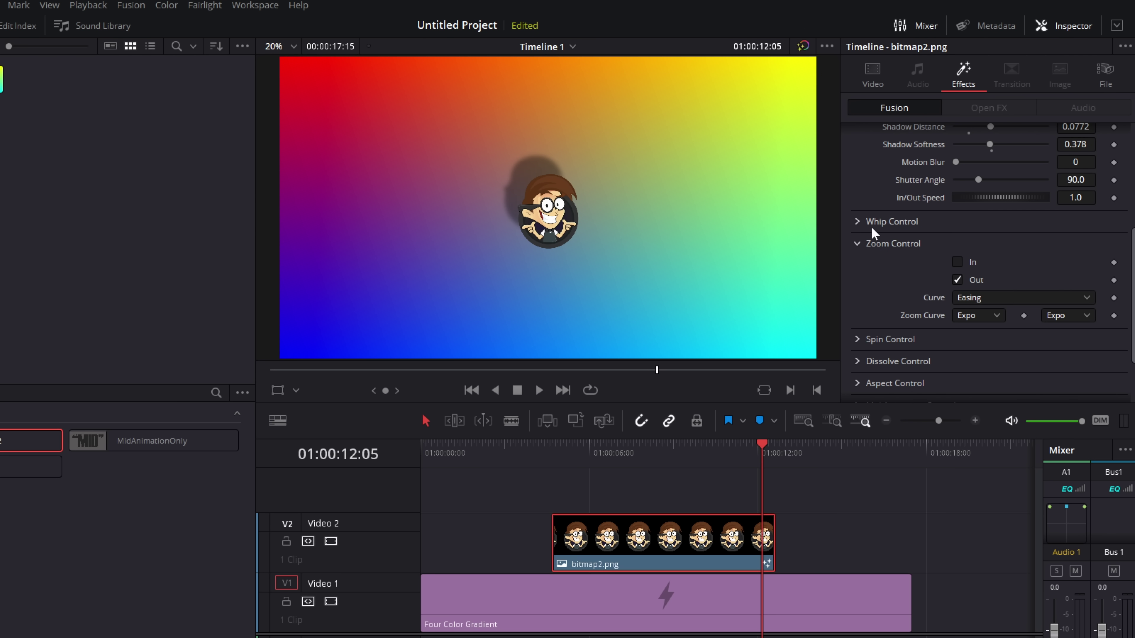
Step: Expand Whip Control and replay the avatar's exit several times to check the whip
click(857, 221)
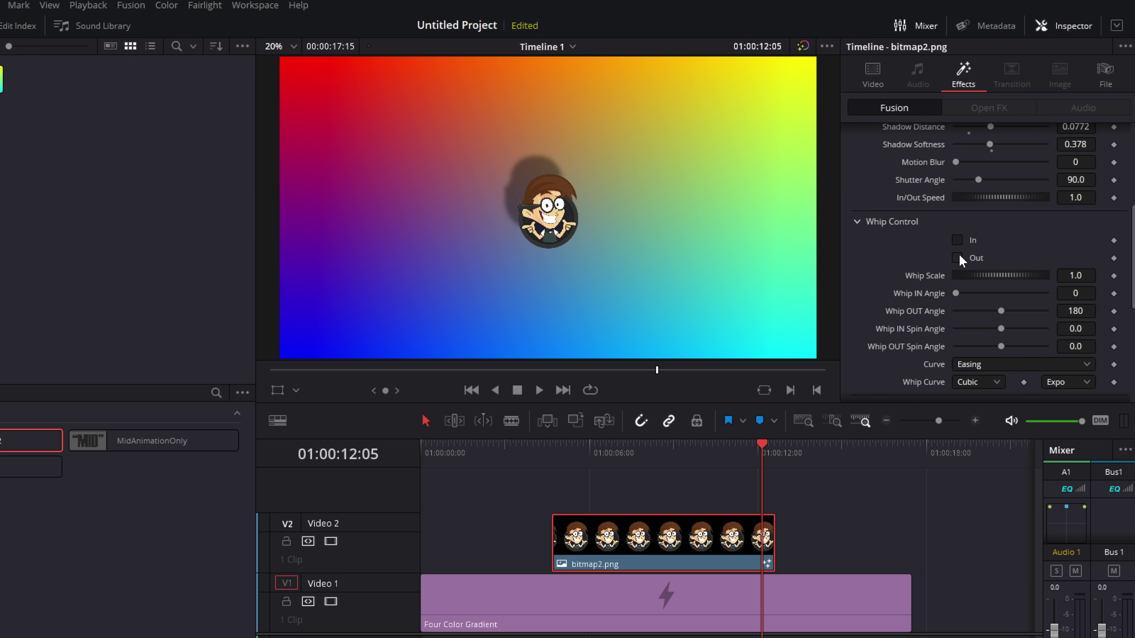
click(747, 449)
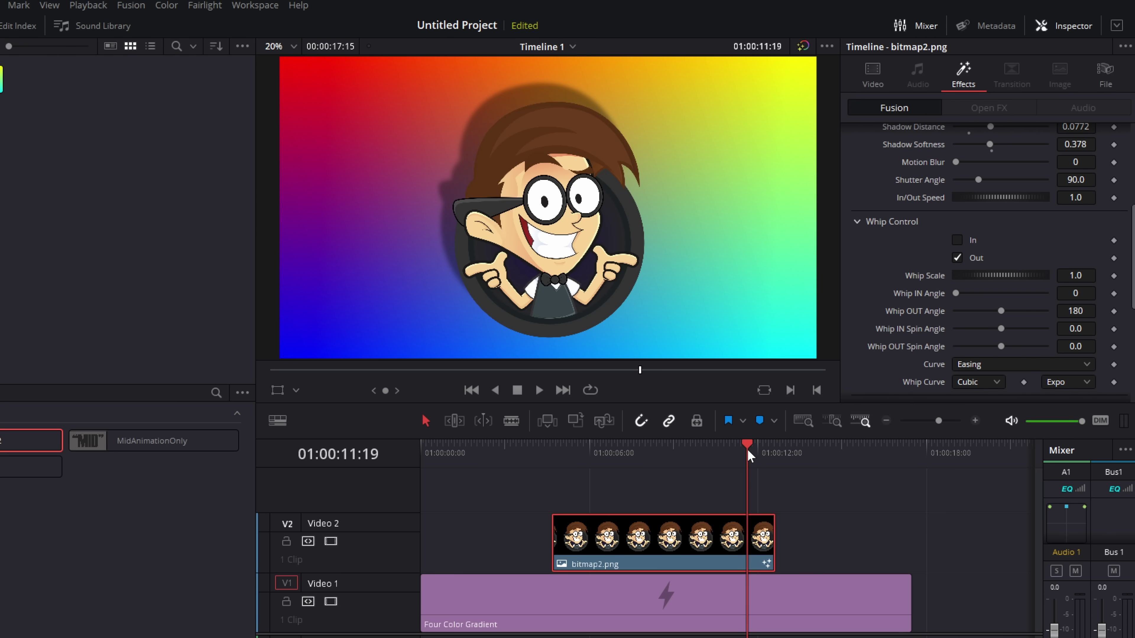
key(space)
click(740, 449)
key(space)
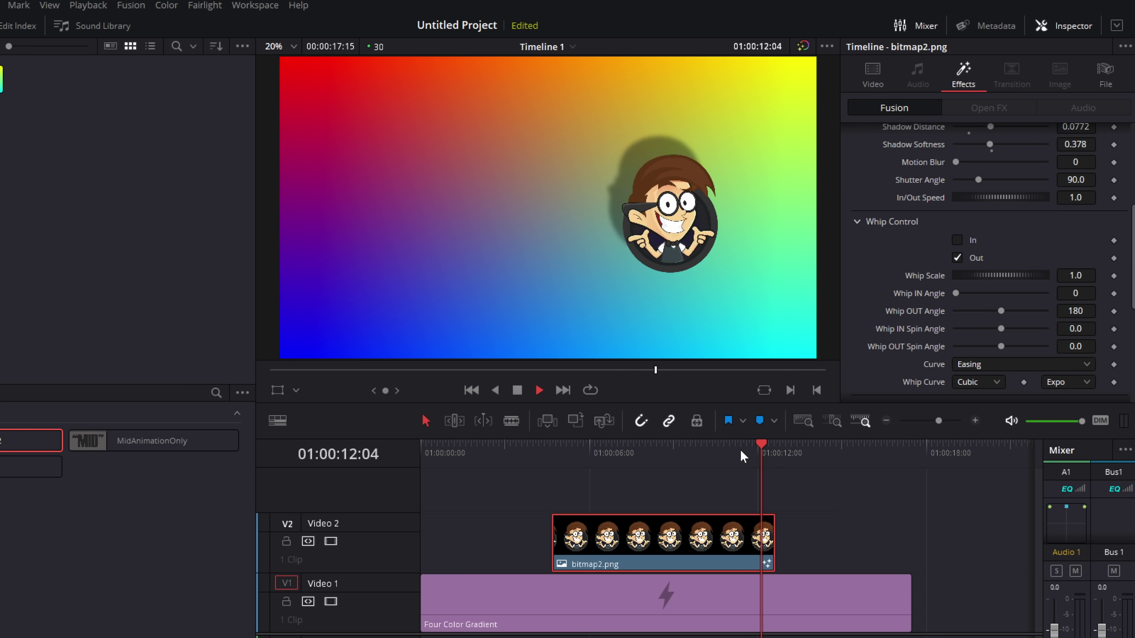
click(740, 449)
key(space)
click(741, 449)
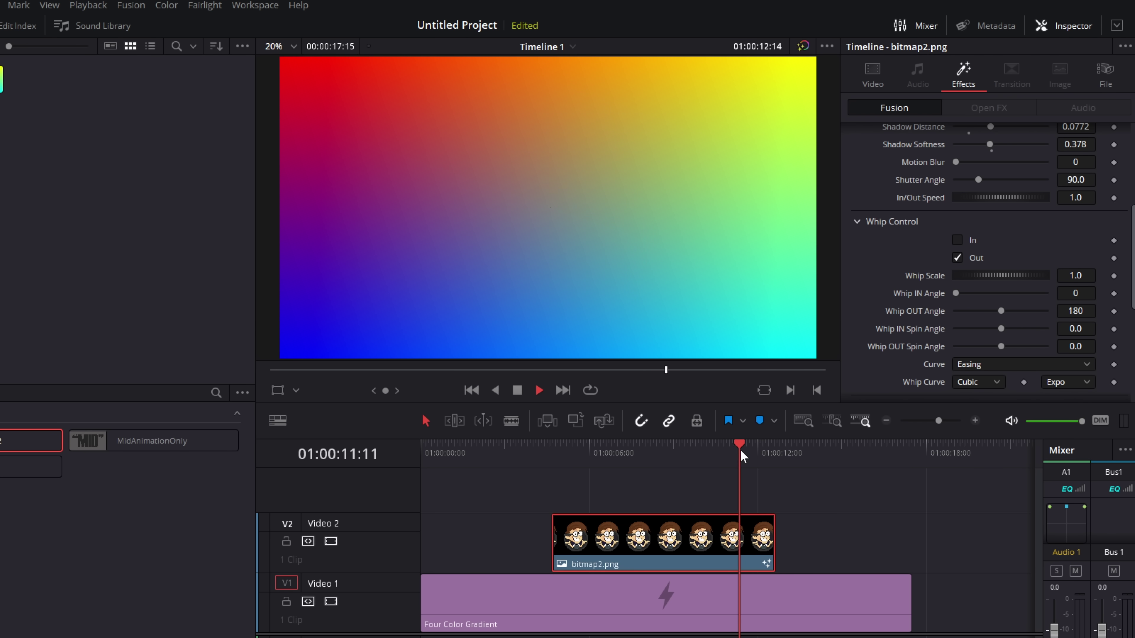
key(space)
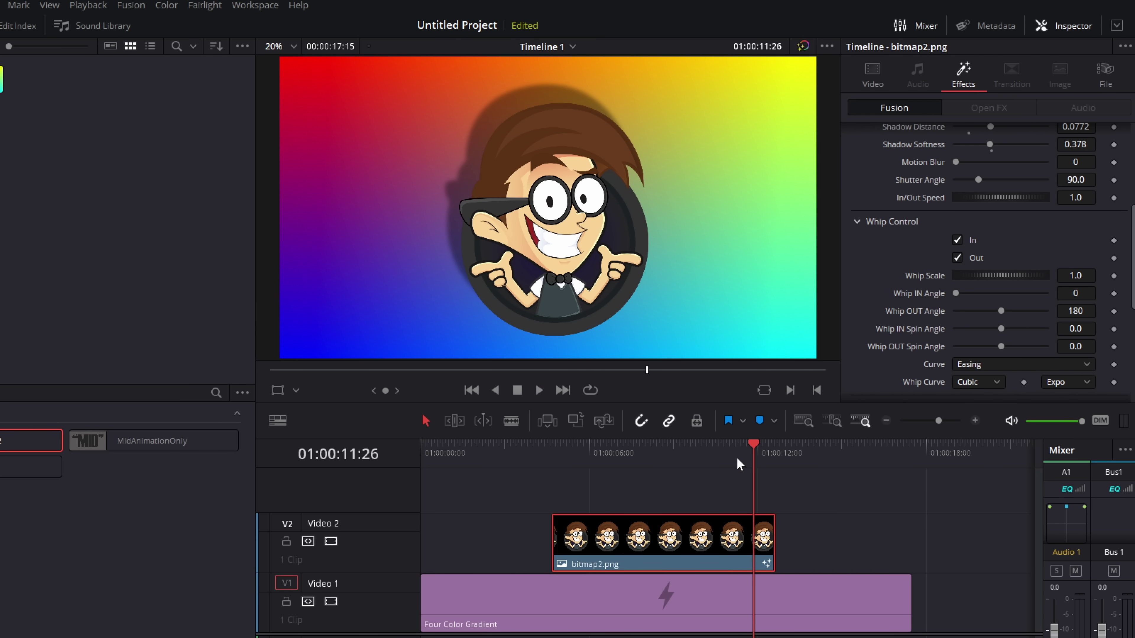
Step: Expand Spin Control and preview the avatar's entrance with the spin applied
click(557, 456)
key(space)
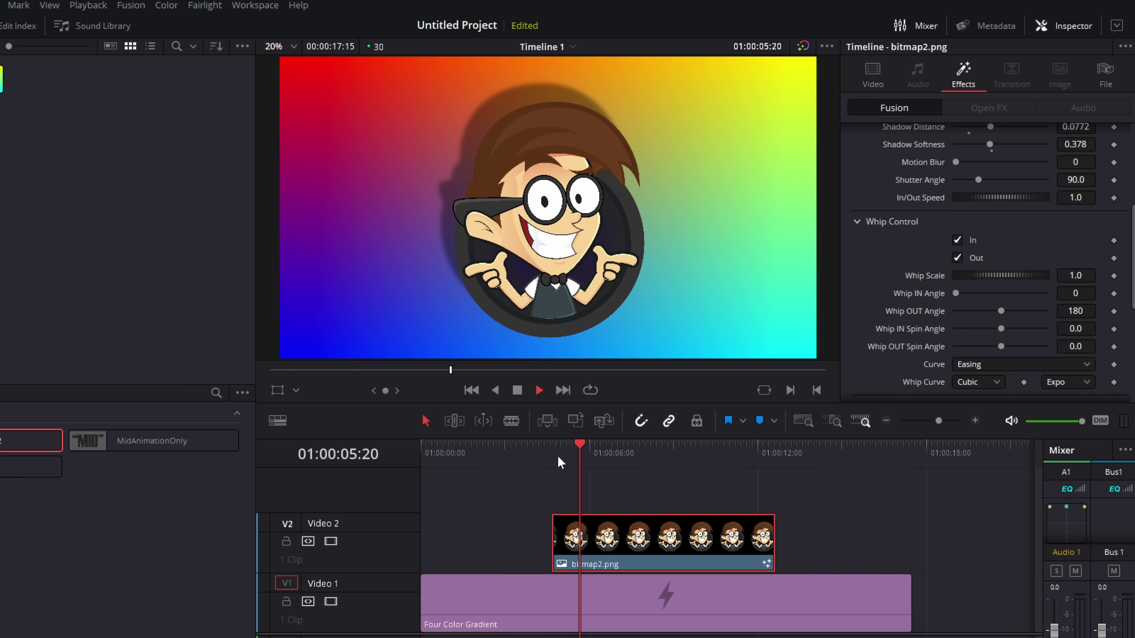
key(space)
scroll(947, 291, down, 5)
click(858, 332)
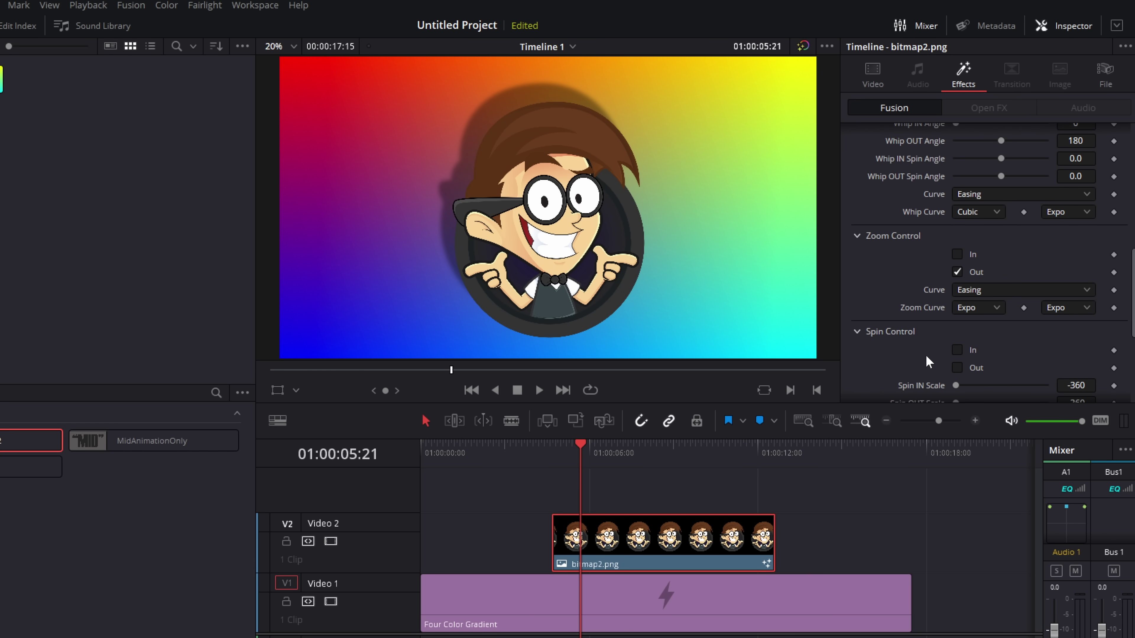
click(552, 452)
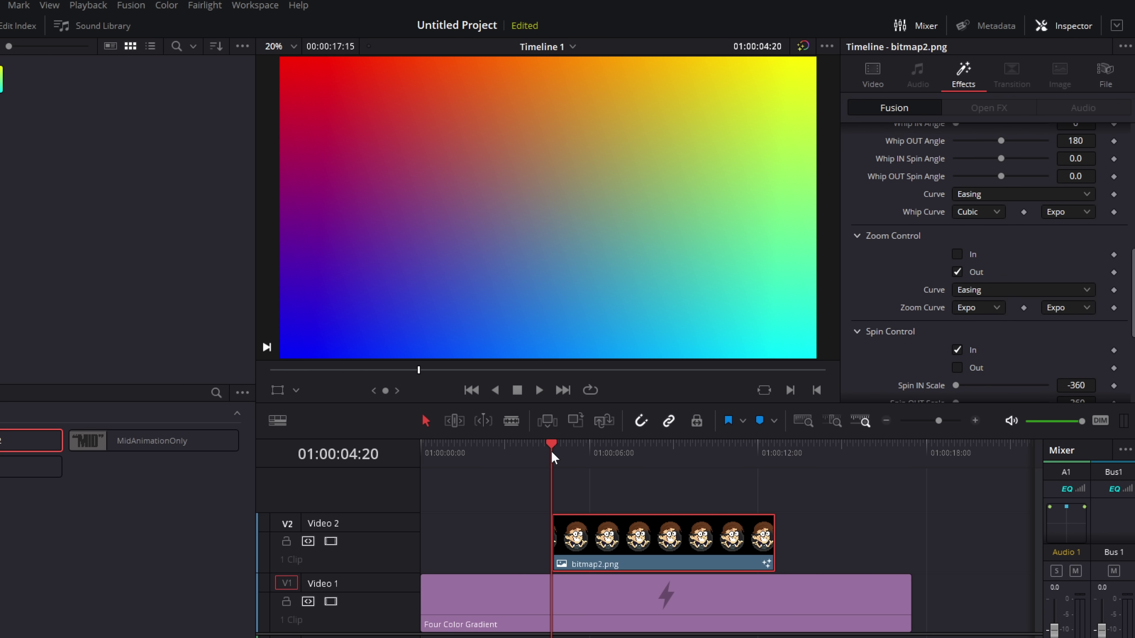
key(space)
click(554, 454)
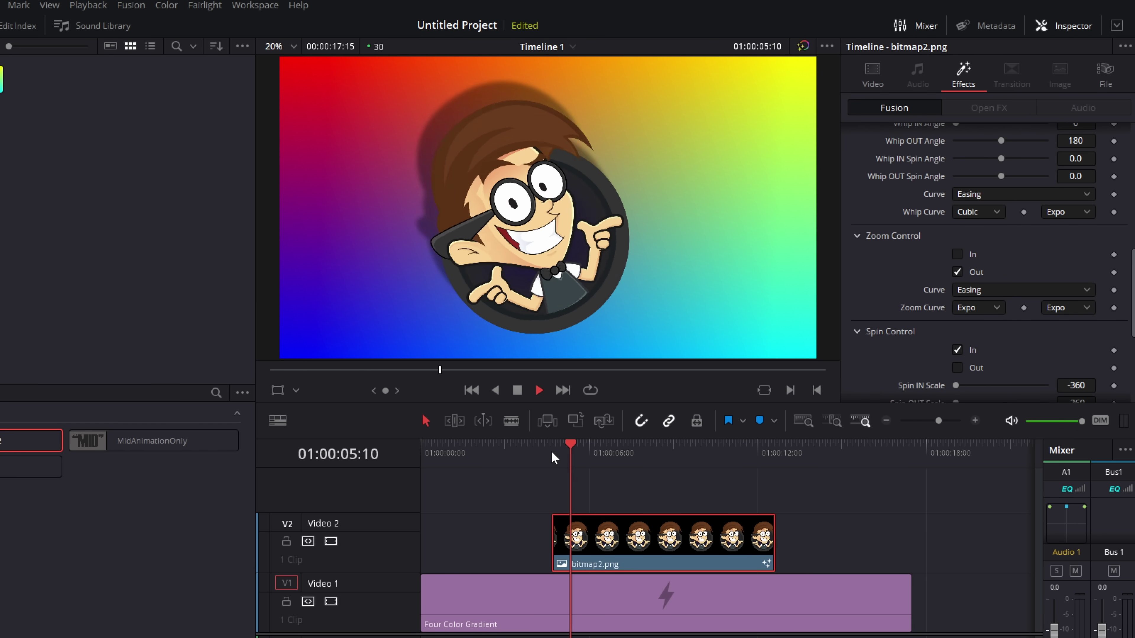
click(552, 451)
key(space)
scroll(961, 281, up, 2)
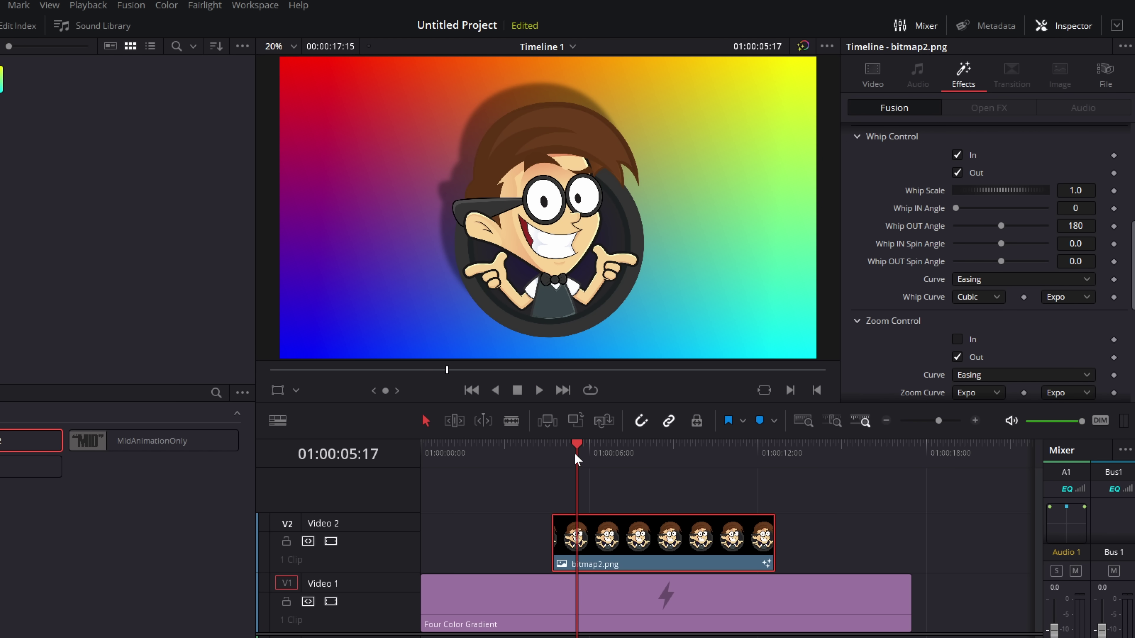
Step: Lower Whip Scale to 0.304 and preview the softer whip entrance
drag(576, 453, 552, 452)
mouse_move(974, 190)
mouse_down()
mouse_move(990, 190)
mouse_move(979, 189)
mouse_up()
key(space)
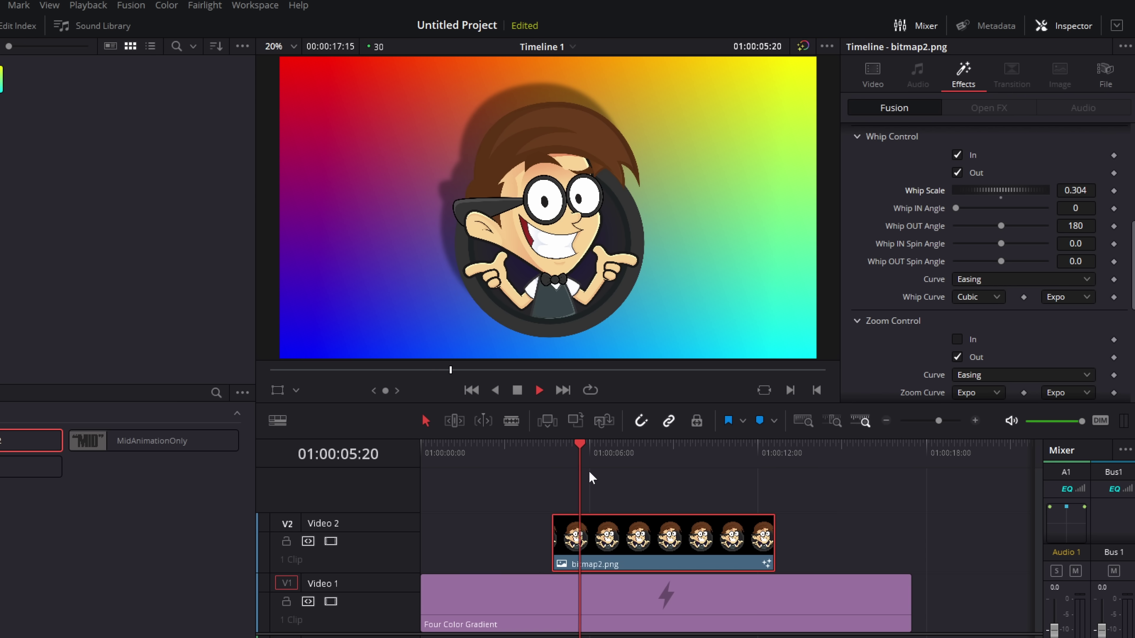
drag(552, 457, 556, 458)
key(space)
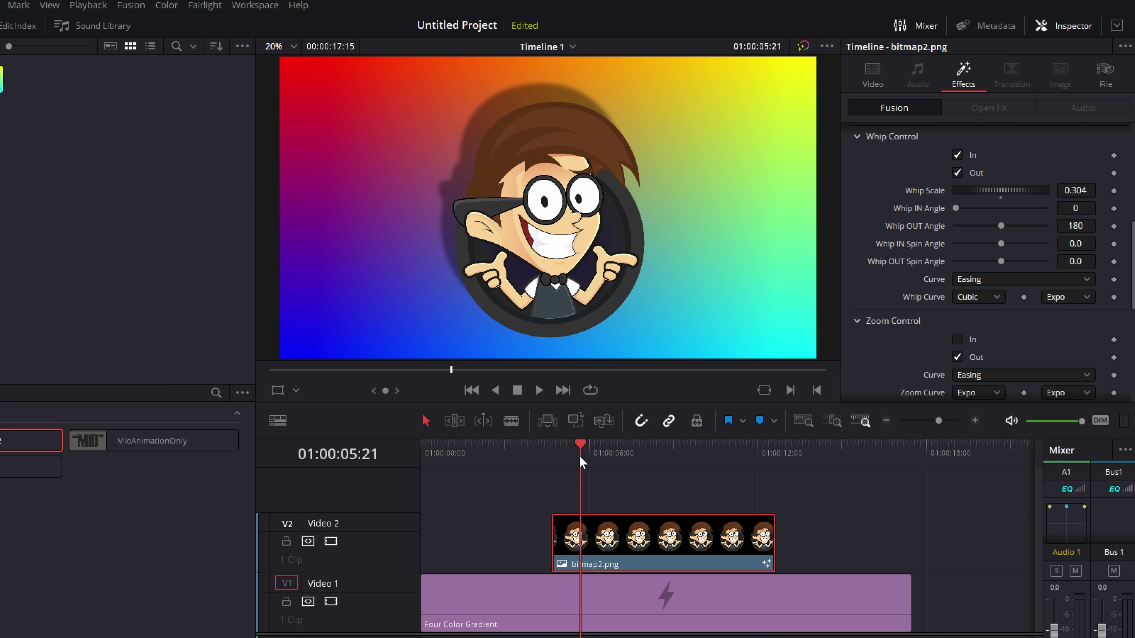
drag(580, 463, 568, 463)
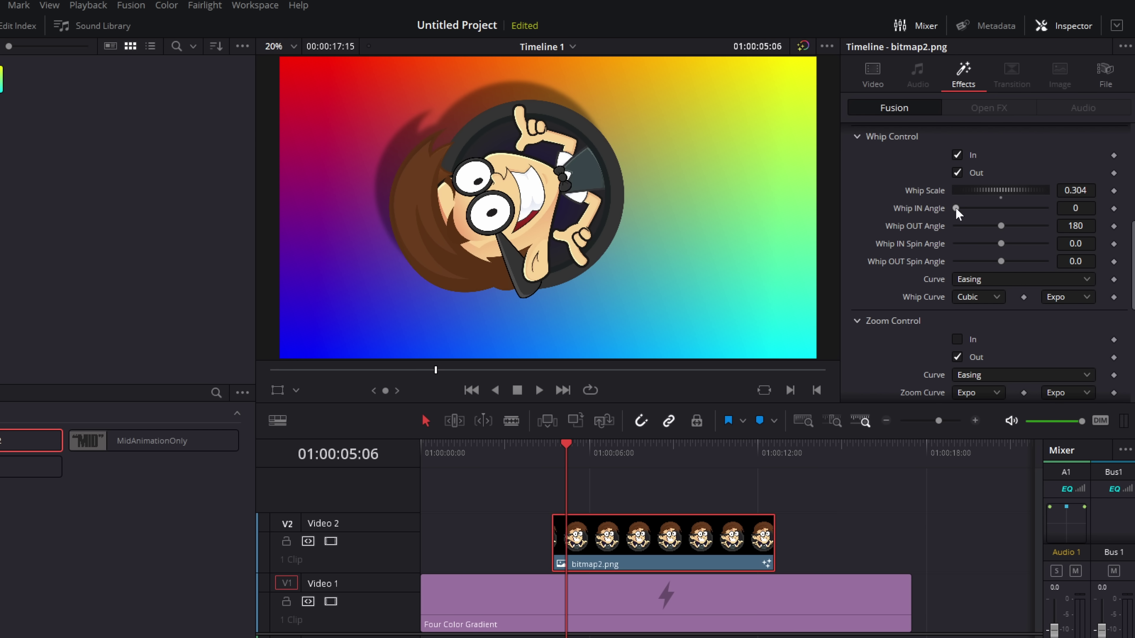
Step: Try a tilted Whip IN Angle, preview it, then reset Whip IN Angle and Spin Angle to 0
drag(956, 208, 1008, 210)
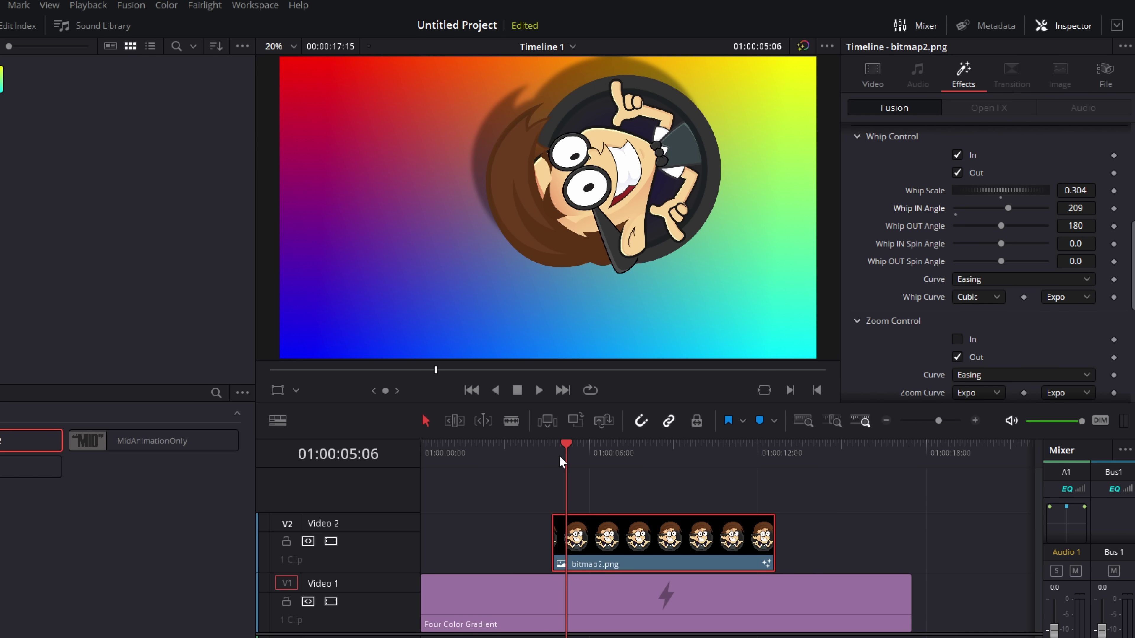
key(slash)
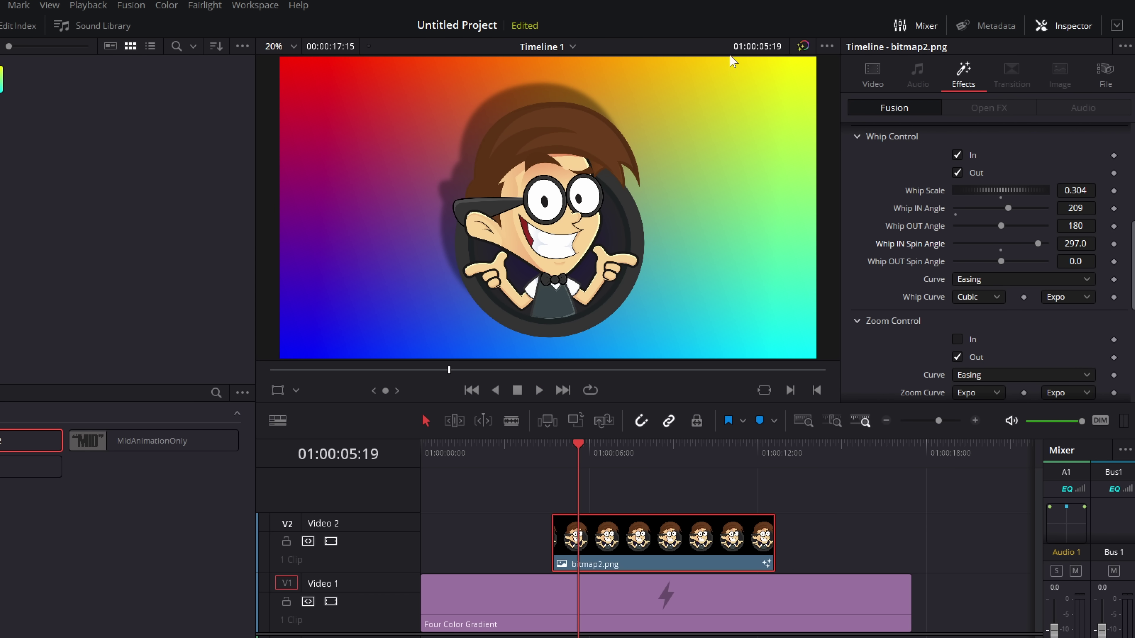
click(572, 447)
key(slash)
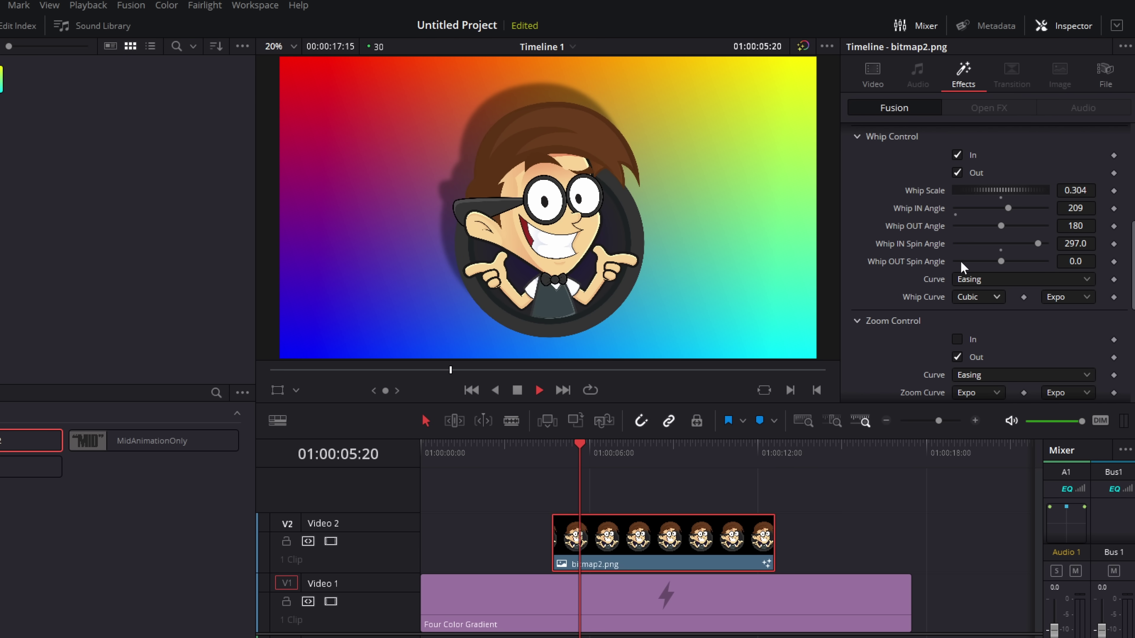
double_click(919, 243)
double_click(927, 207)
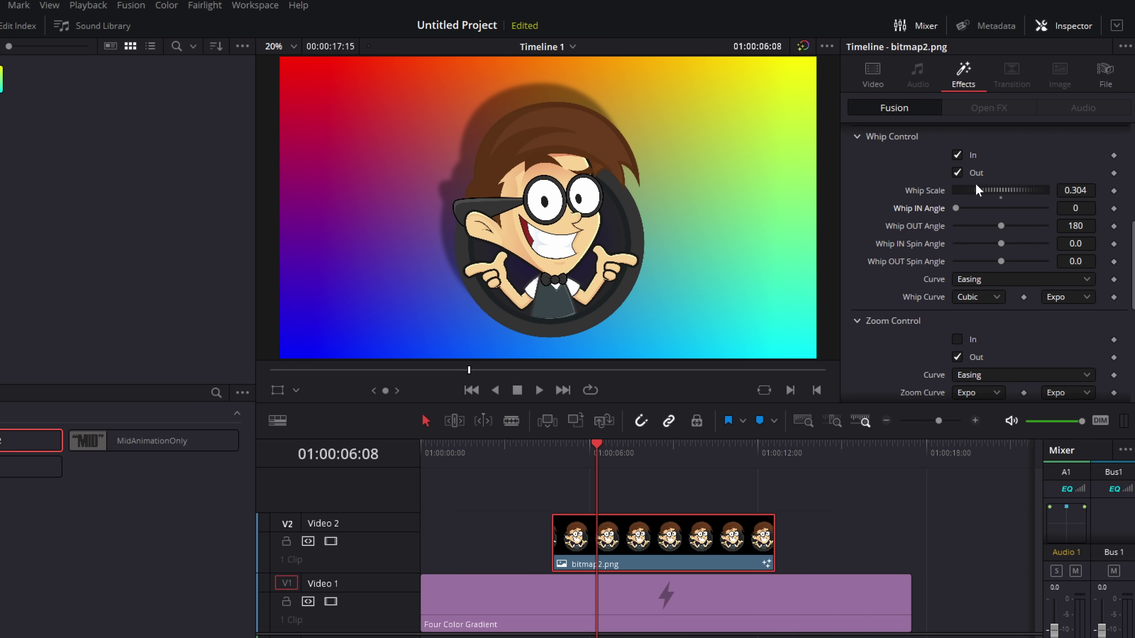
Step: Turn off the spin on the avatar's entrance
scroll(961, 245, down, 5)
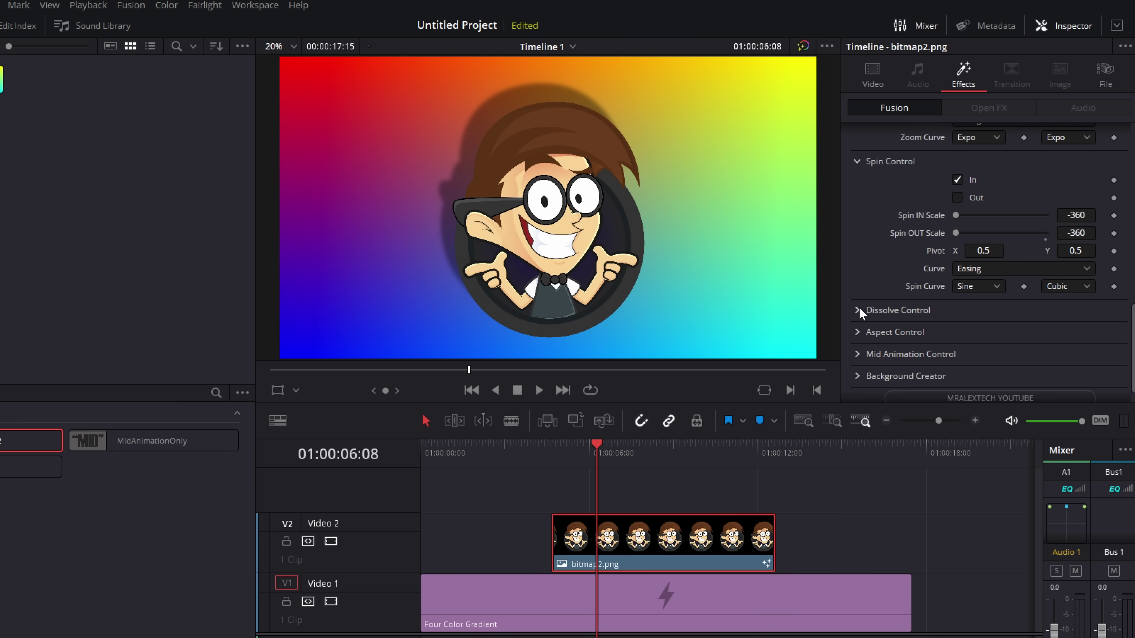
scroll(924, 288, up, 2)
click(957, 223)
scroll(954, 232, up, 6)
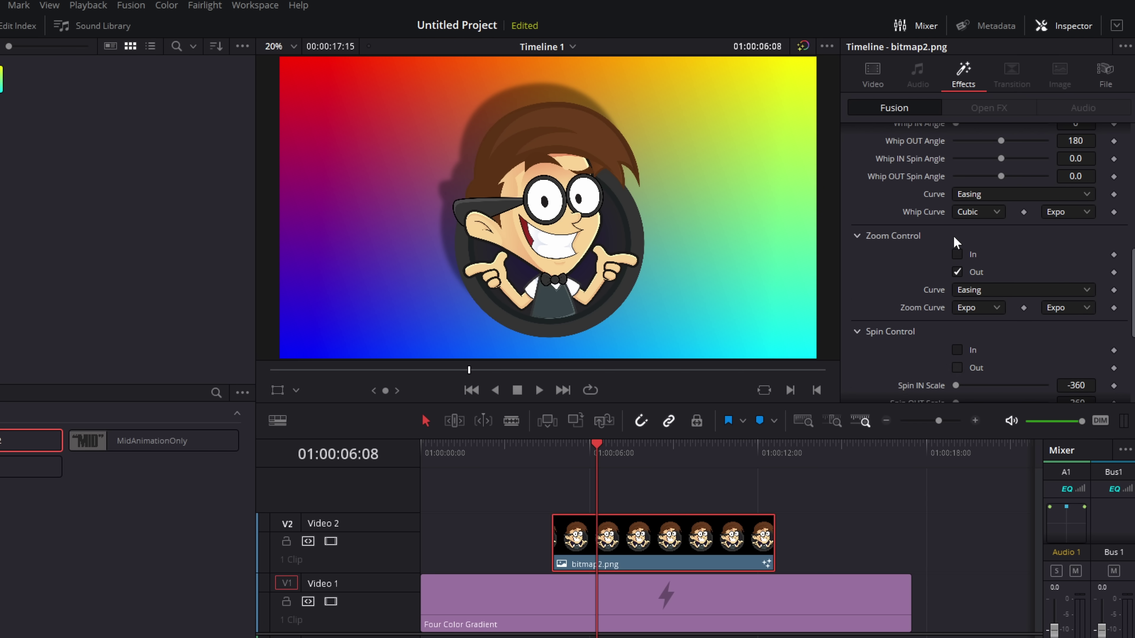
scroll(958, 226, up, 2)
scroll(862, 290, down, 5)
Step: Enable Dissolve In and Out and replay the avatar's dissolve-in from the clip start
click(860, 308)
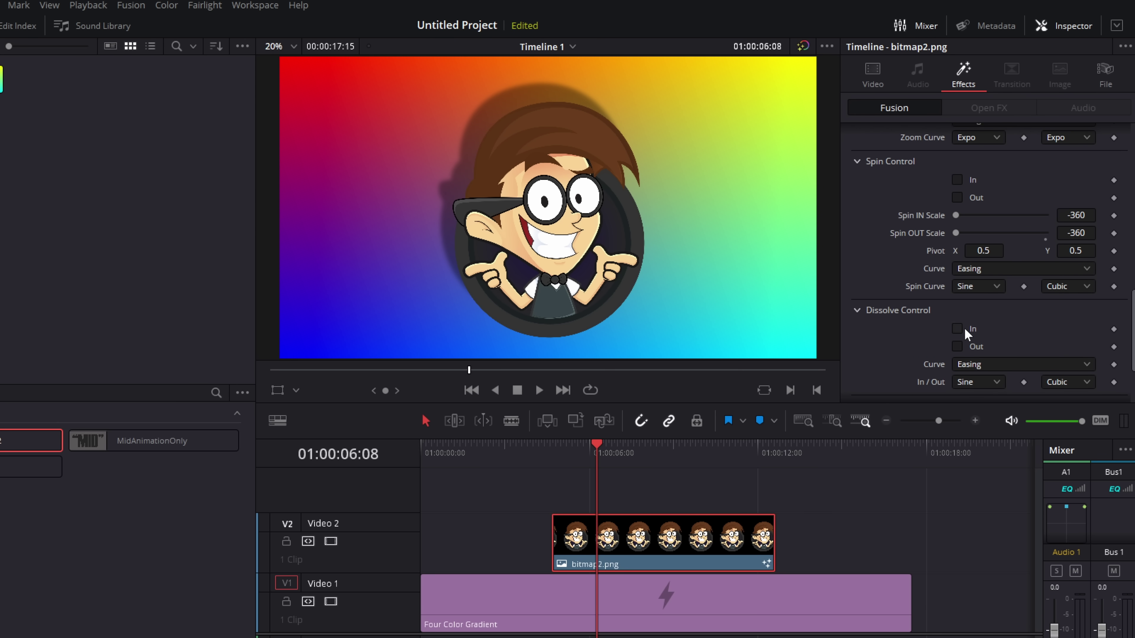
click(555, 447)
key(space)
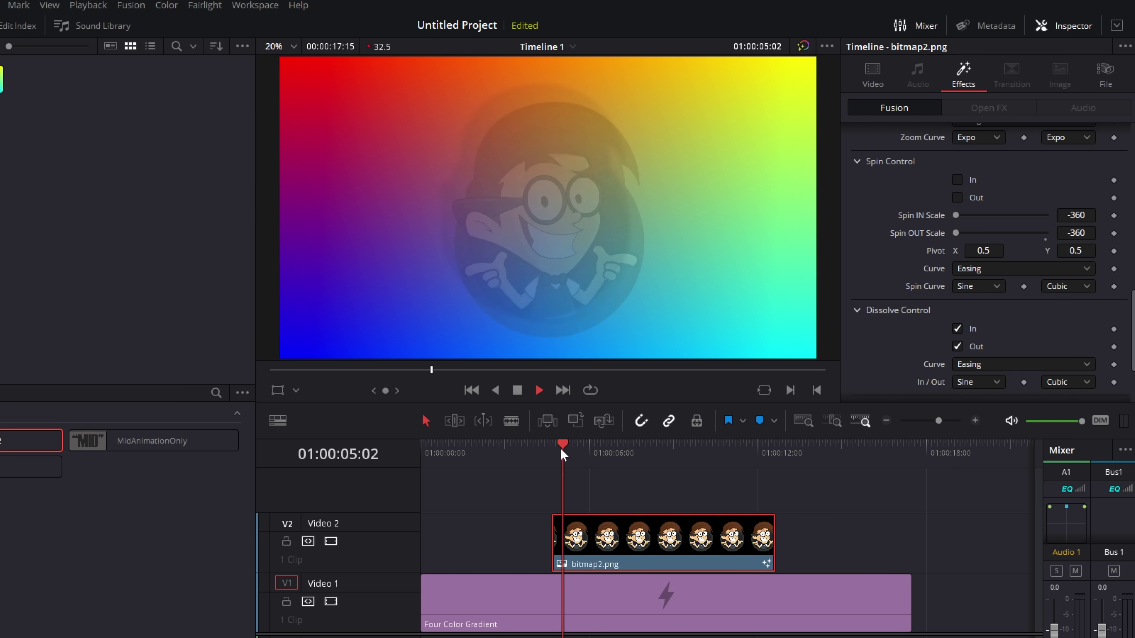
click(561, 448)
key(space)
scroll(961, 237, up, 12)
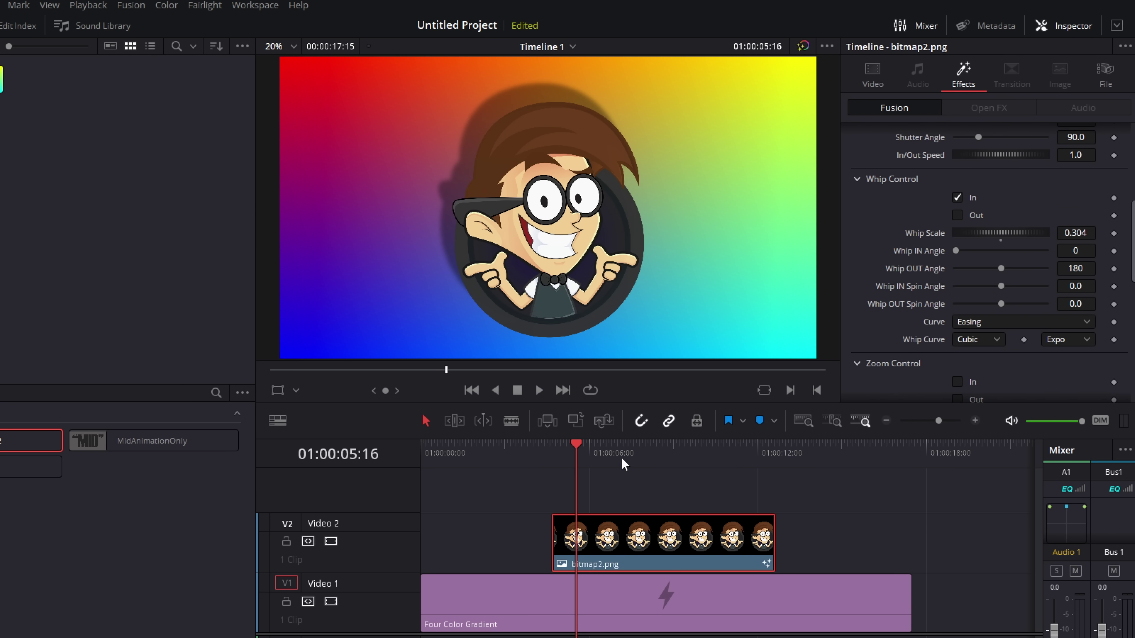
click(560, 454)
click(553, 452)
key(space)
click(553, 451)
click(553, 452)
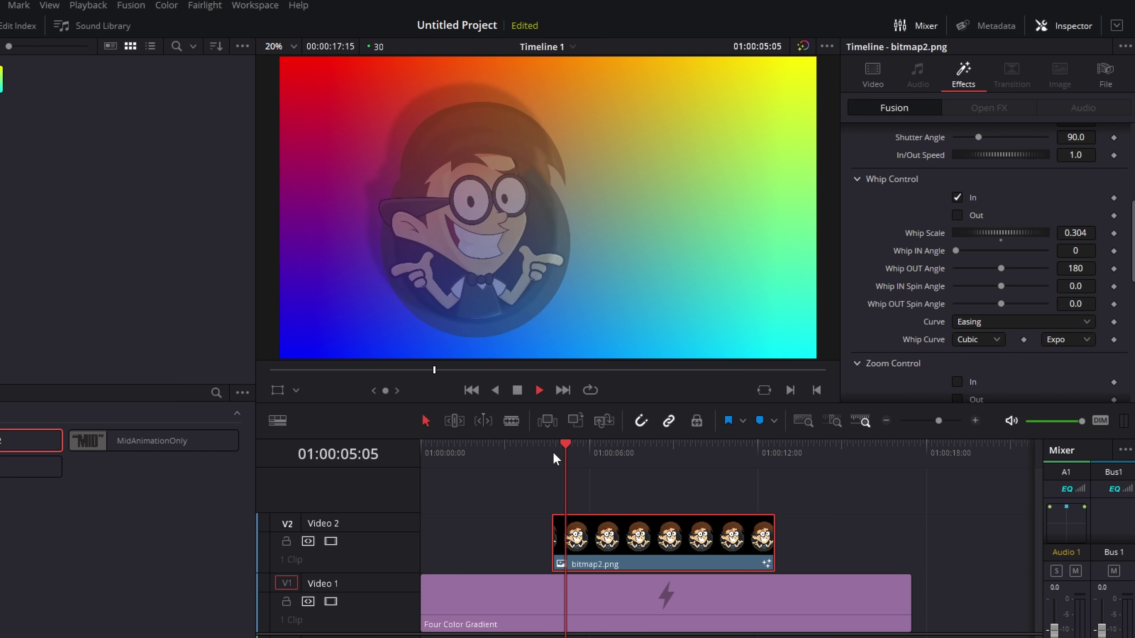
click(552, 452)
key(space)
Step: Turn on the Aspect Out exit animation and preview the end of the avatar clip
scroll(942, 264, down, 10)
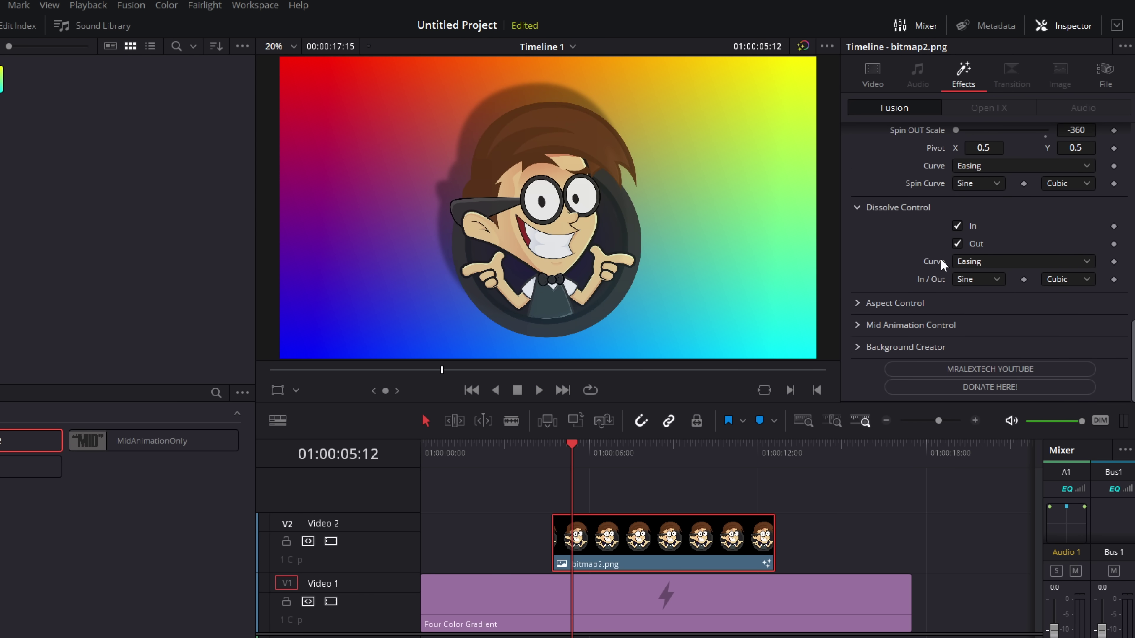
click(857, 304)
click(956, 339)
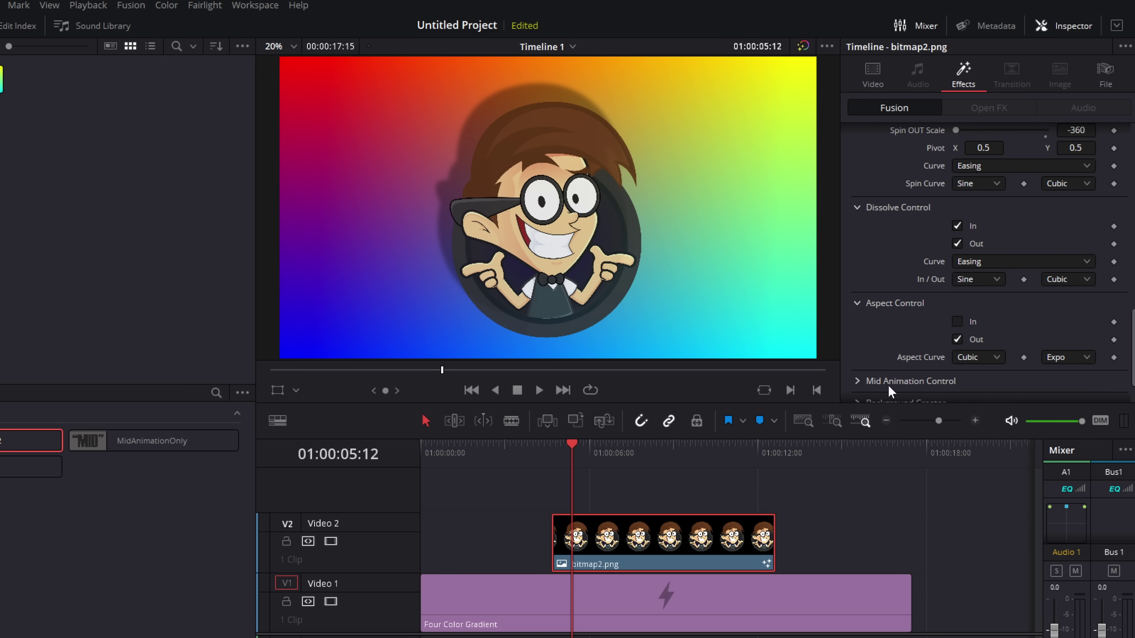
click(750, 465)
key(space)
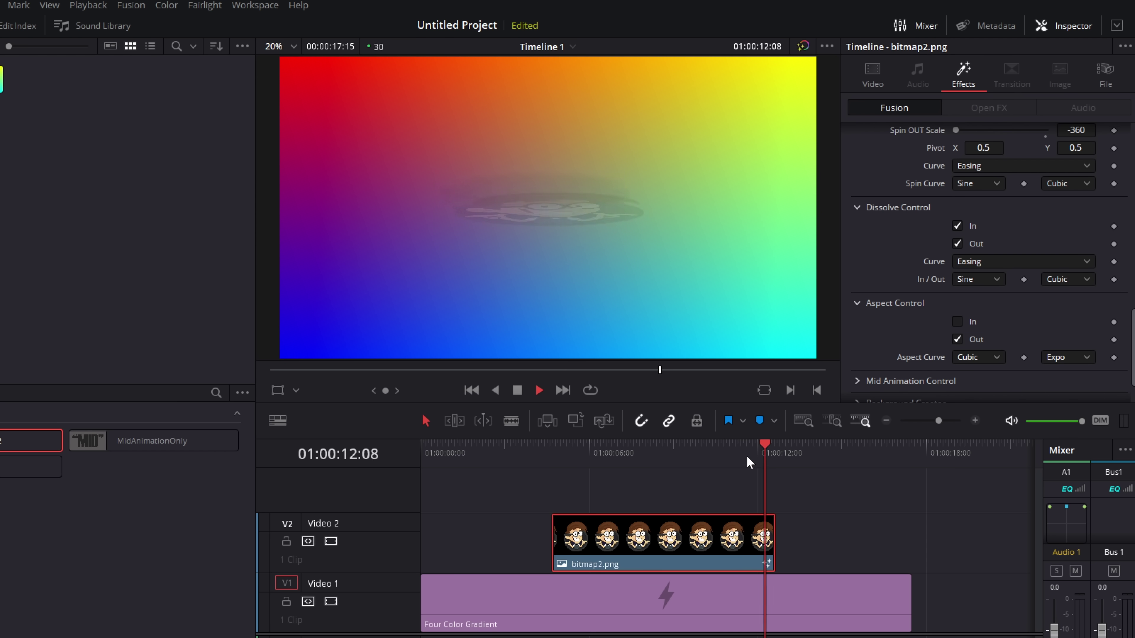
click(747, 462)
key(space)
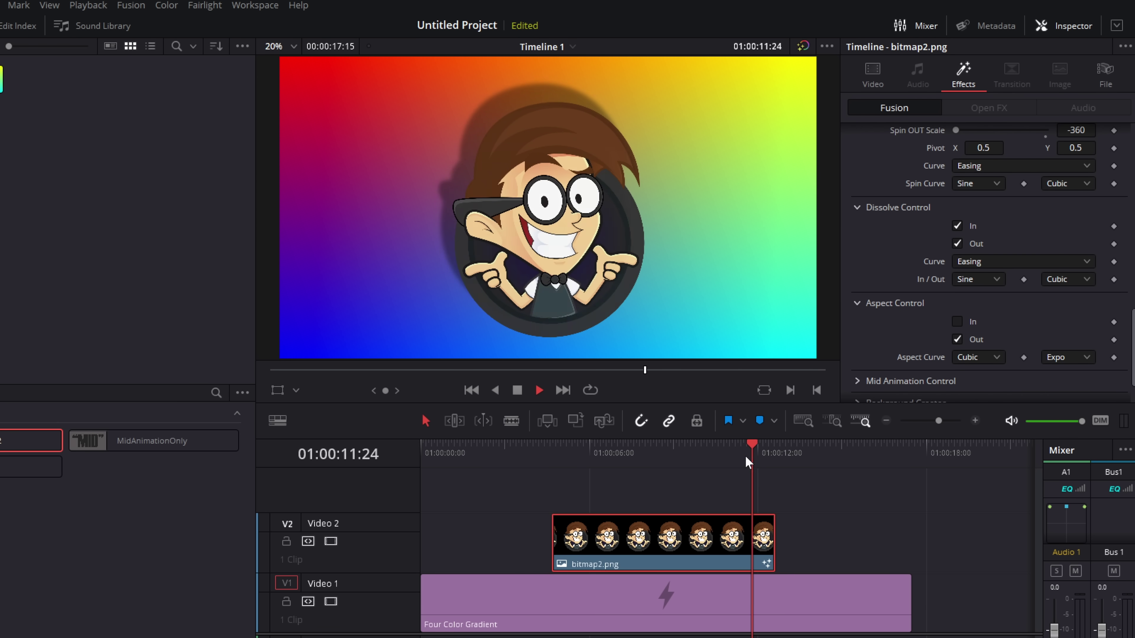
key(space)
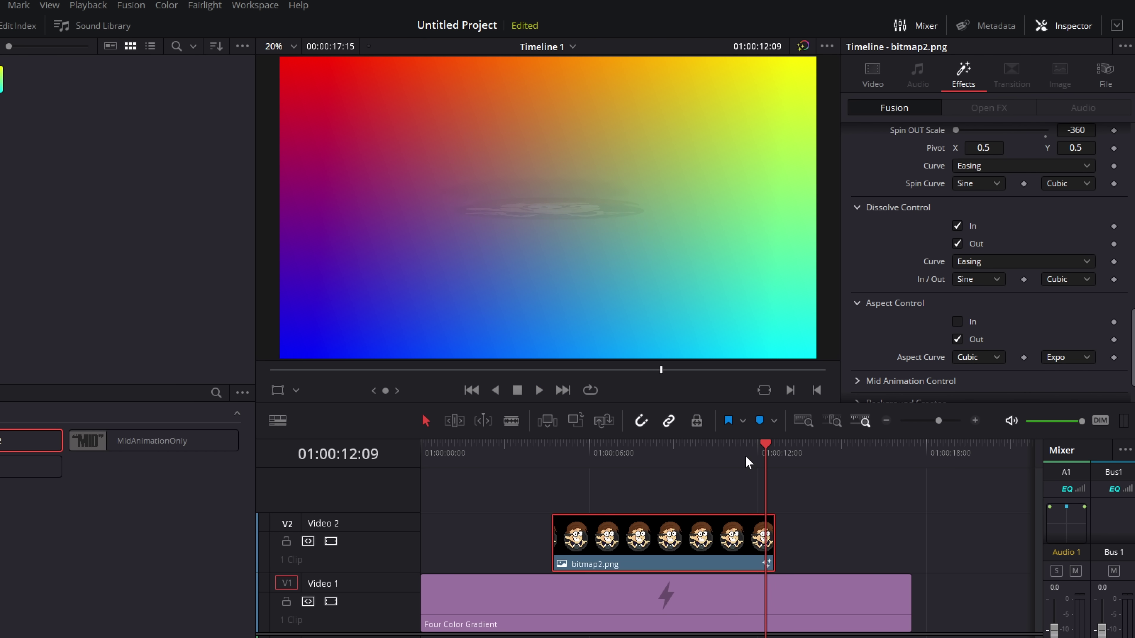
scroll(943, 286, up, 8)
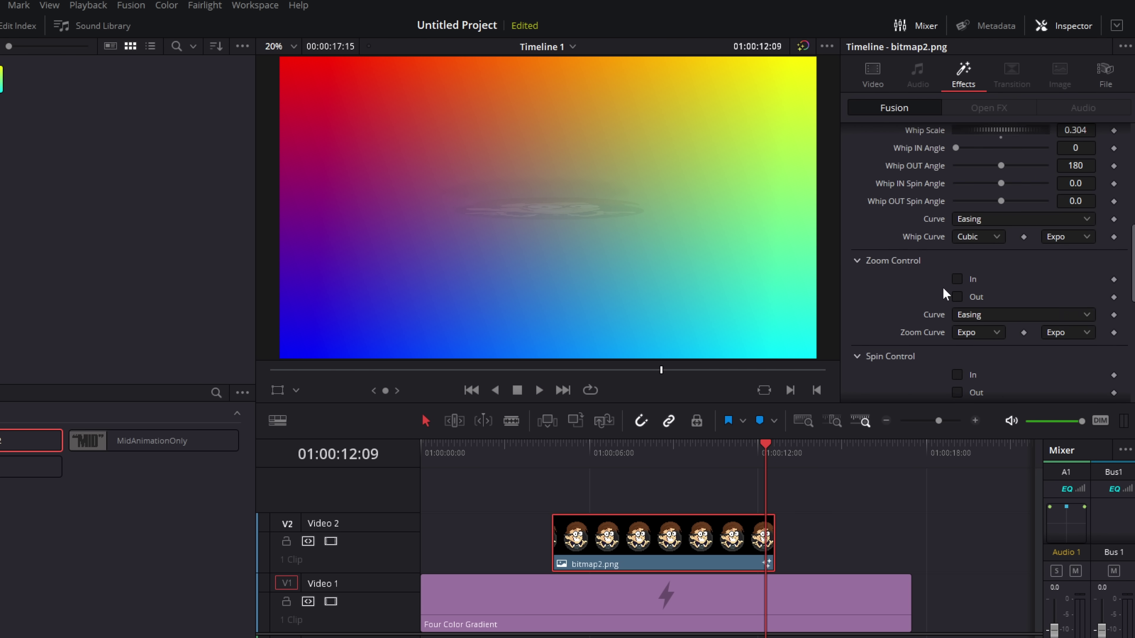
scroll(942, 287, down, 5)
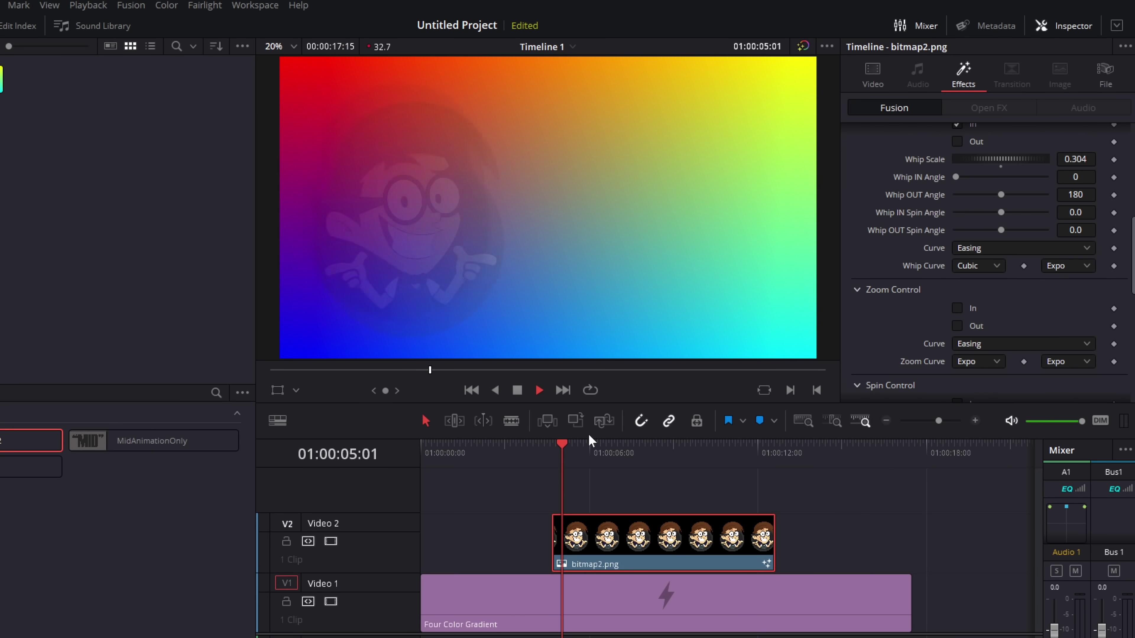
click(745, 447)
click(660, 447)
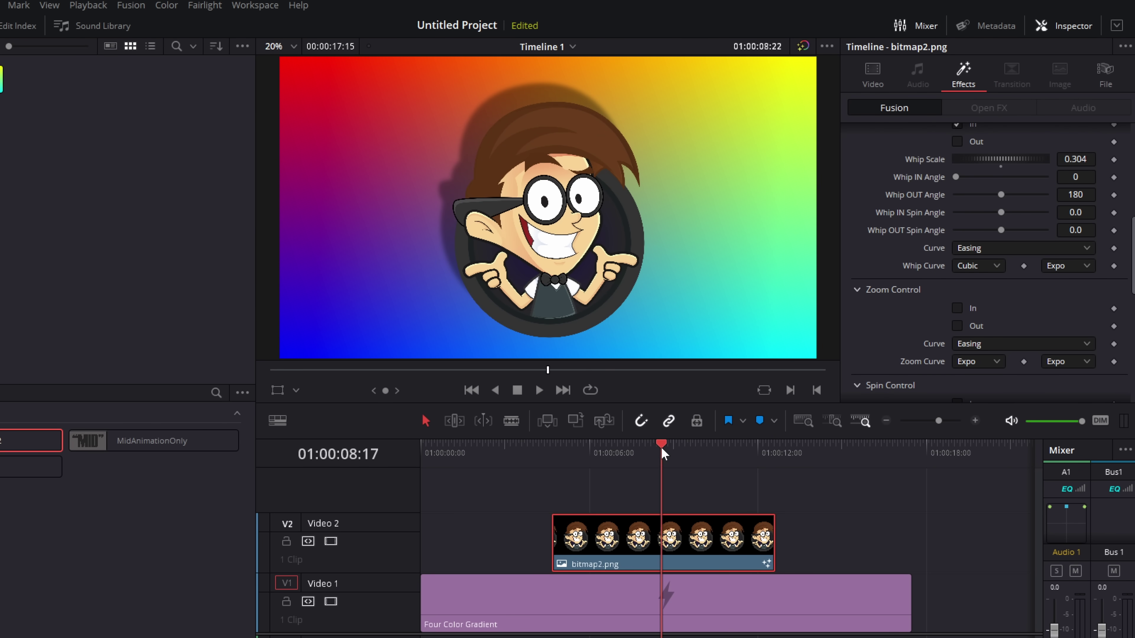
Step: Expand Mid Animation Control, set Pulse Scale to 1.42, and preview the pulse
scroll(964, 264, down, 10)
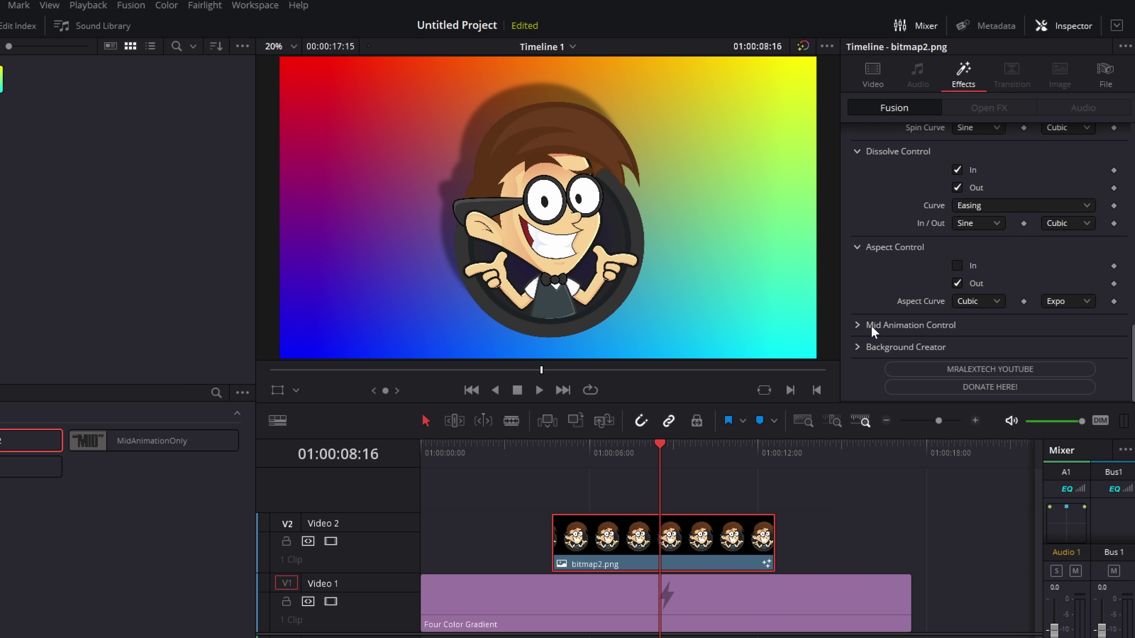
click(857, 330)
scroll(888, 310, down, 4)
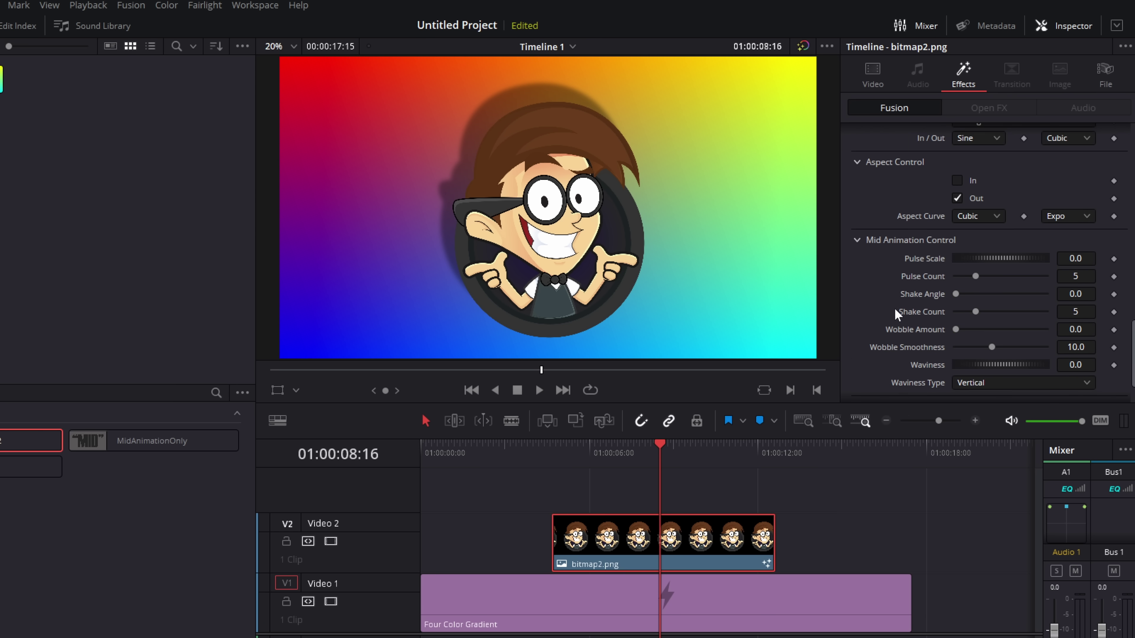
scroll(916, 330, down, 2)
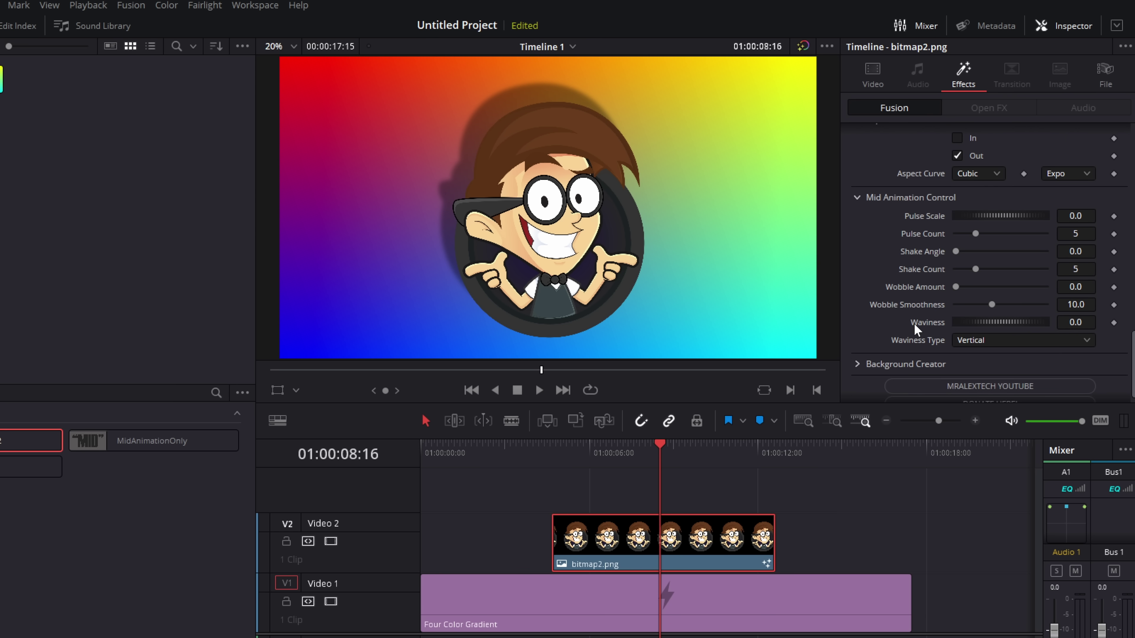
drag(968, 214, 1004, 216)
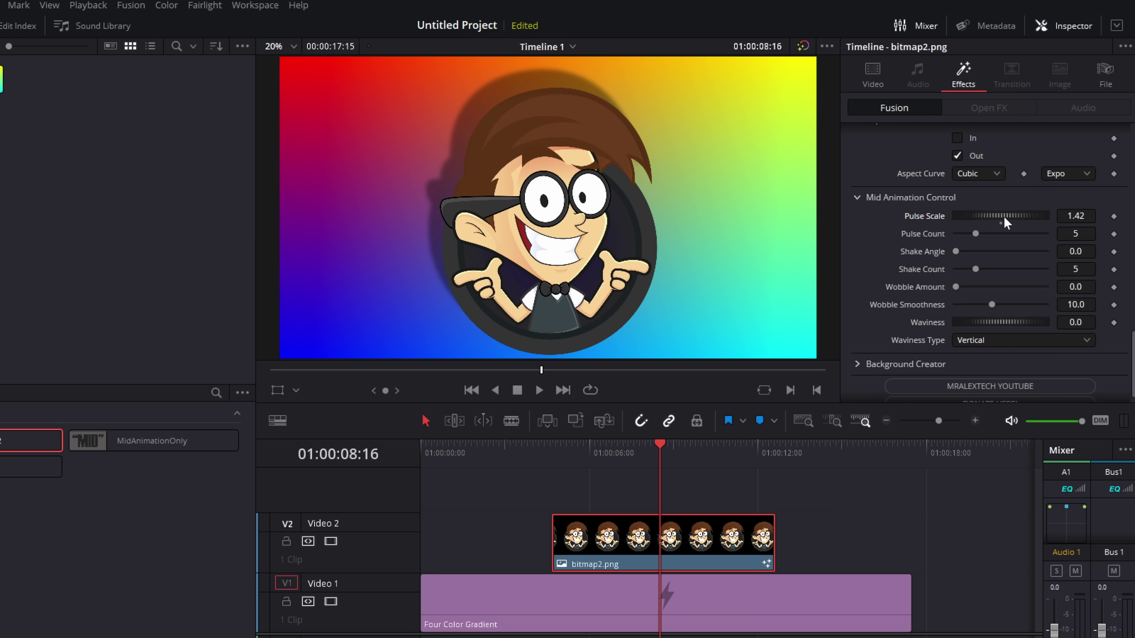
drag(595, 444, 592, 444)
key(space)
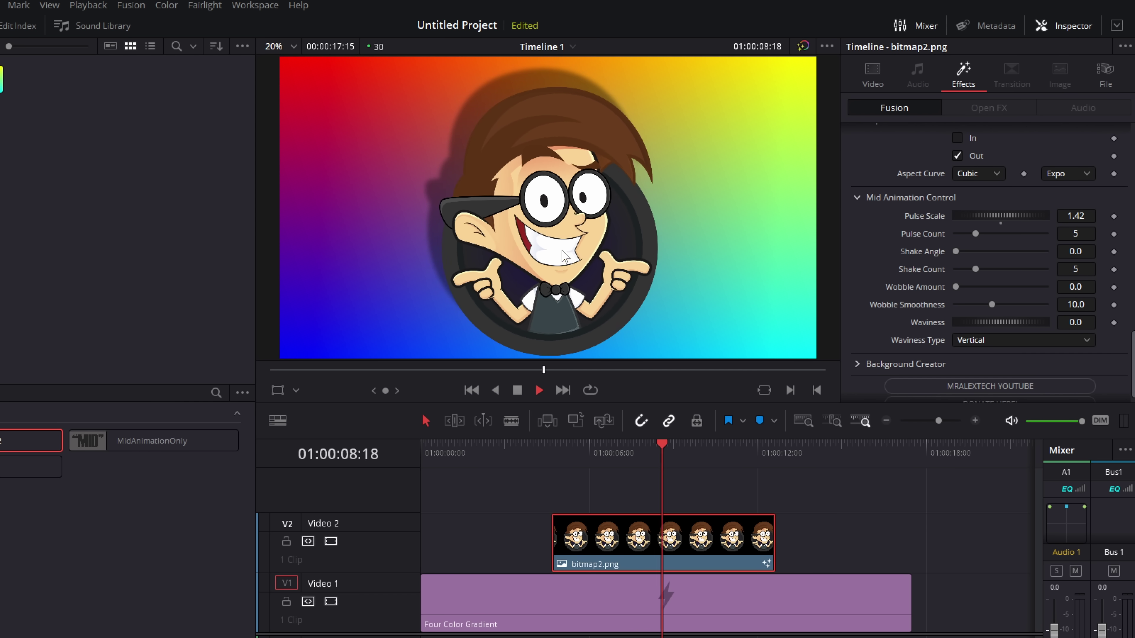
key(space)
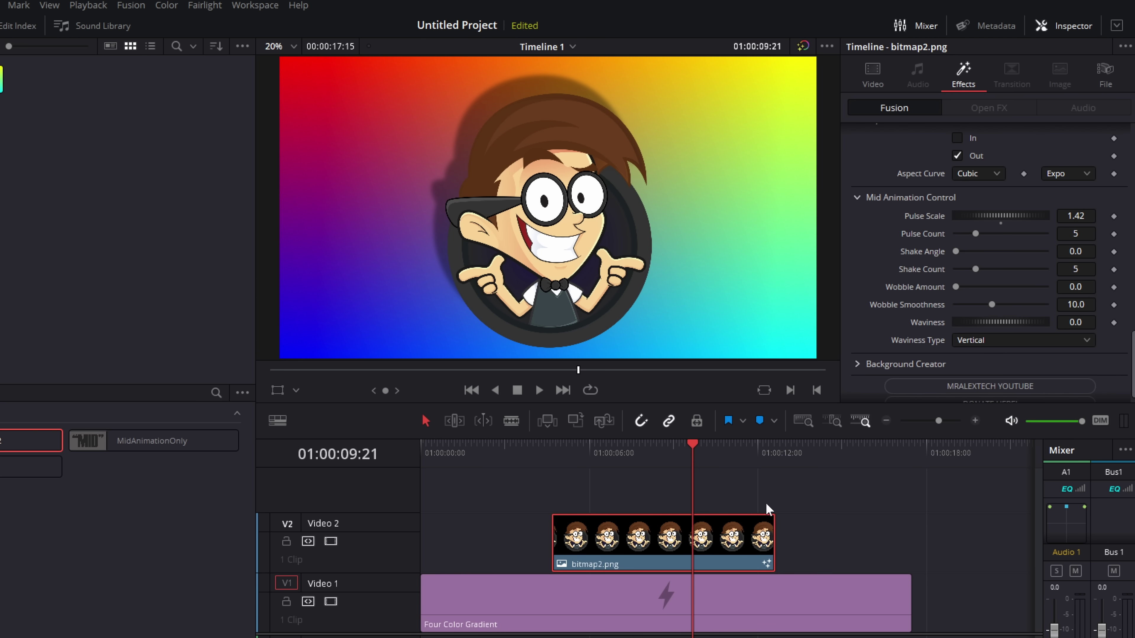
Step: Lengthen the avatar clip, raise Pulse Count to 20, preview, then trim the clip back
click(872, 424)
drag(500, 541, 863, 542)
key(space)
click(562, 451)
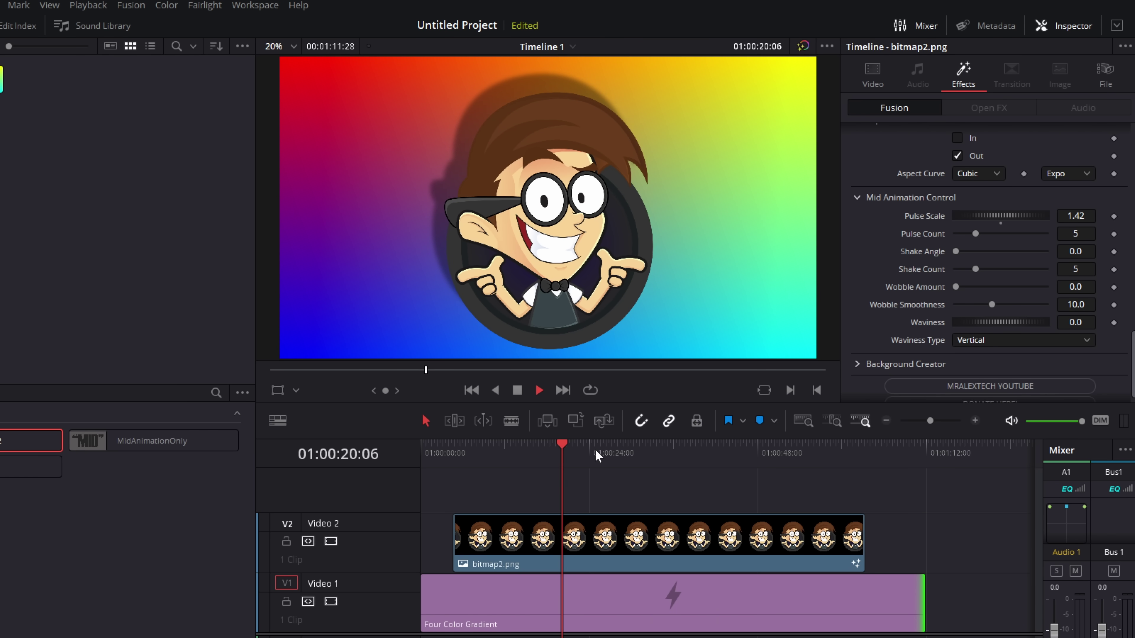
key(space)
drag(975, 233, 1046, 234)
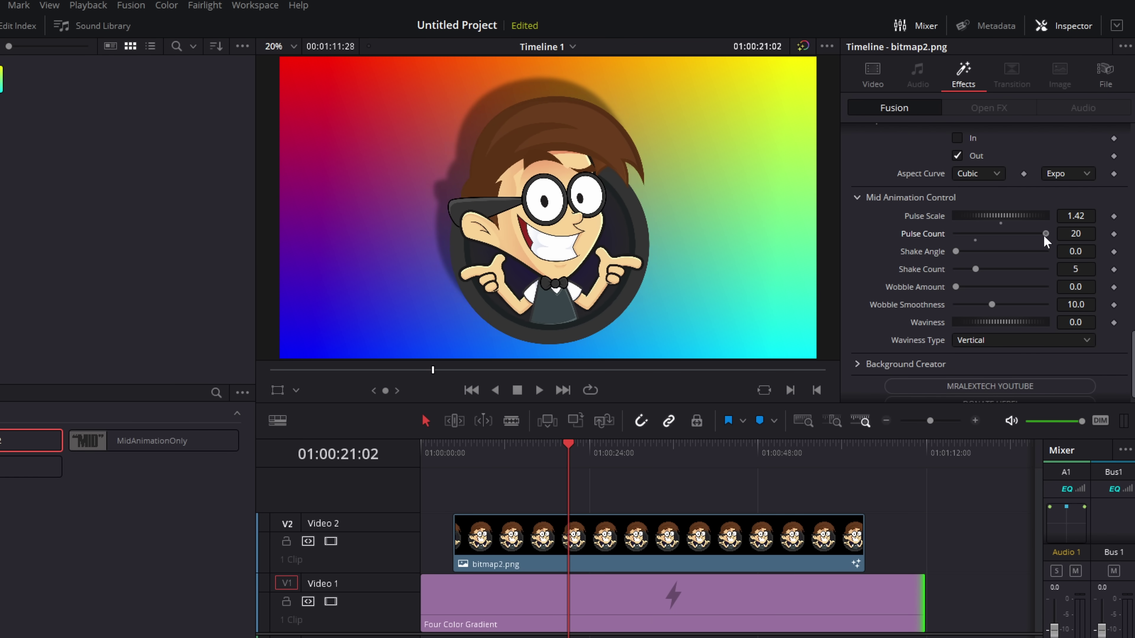
key(space)
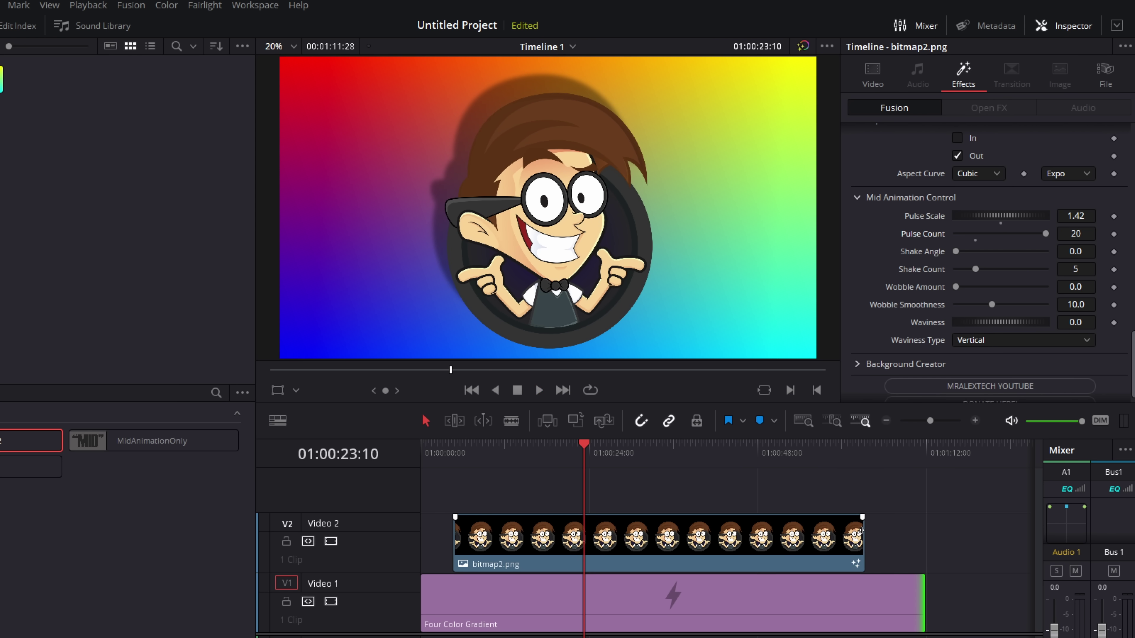
drag(861, 532, 531, 536)
Step: Try a Pulse Scale of 8.058, set it back to 0.0, and preview from the clip start
click(456, 451)
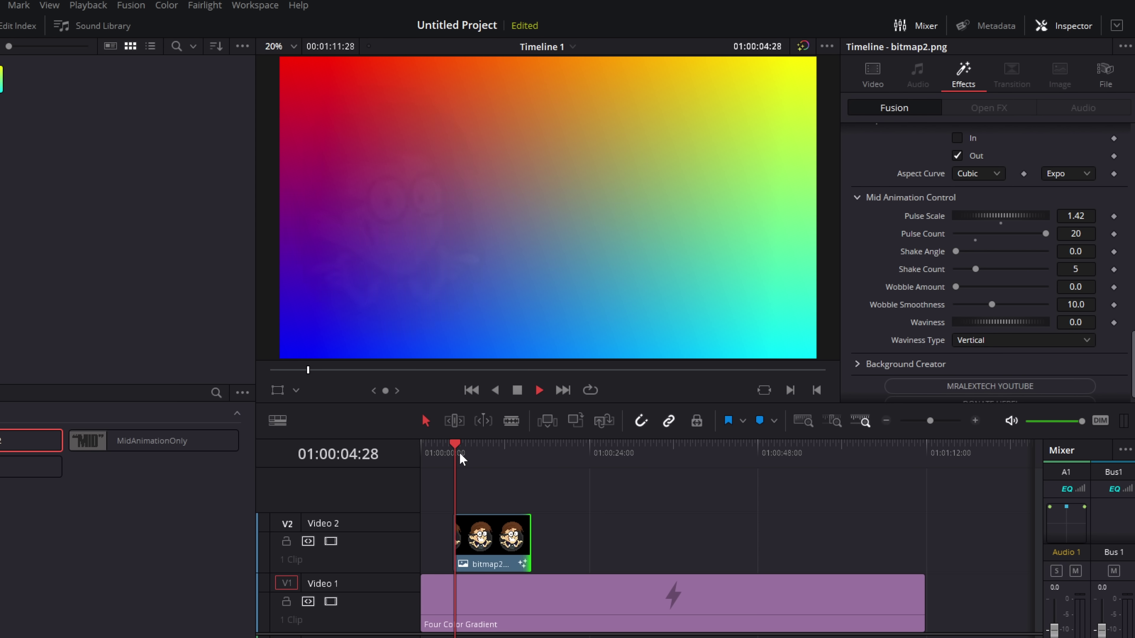
key(space)
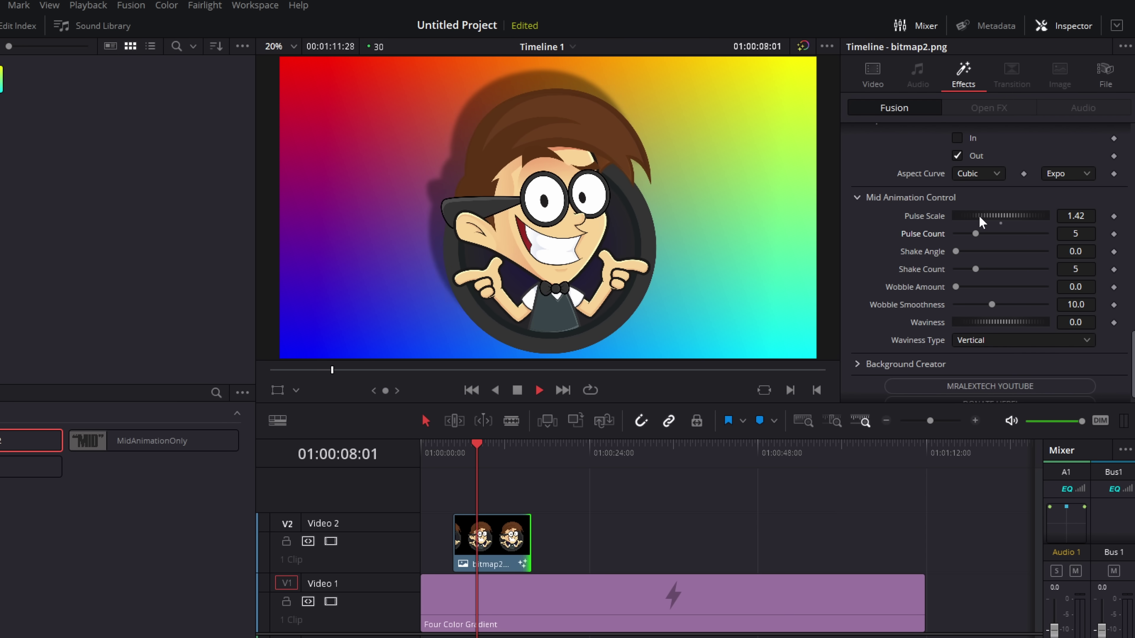
drag(979, 214, 1027, 215)
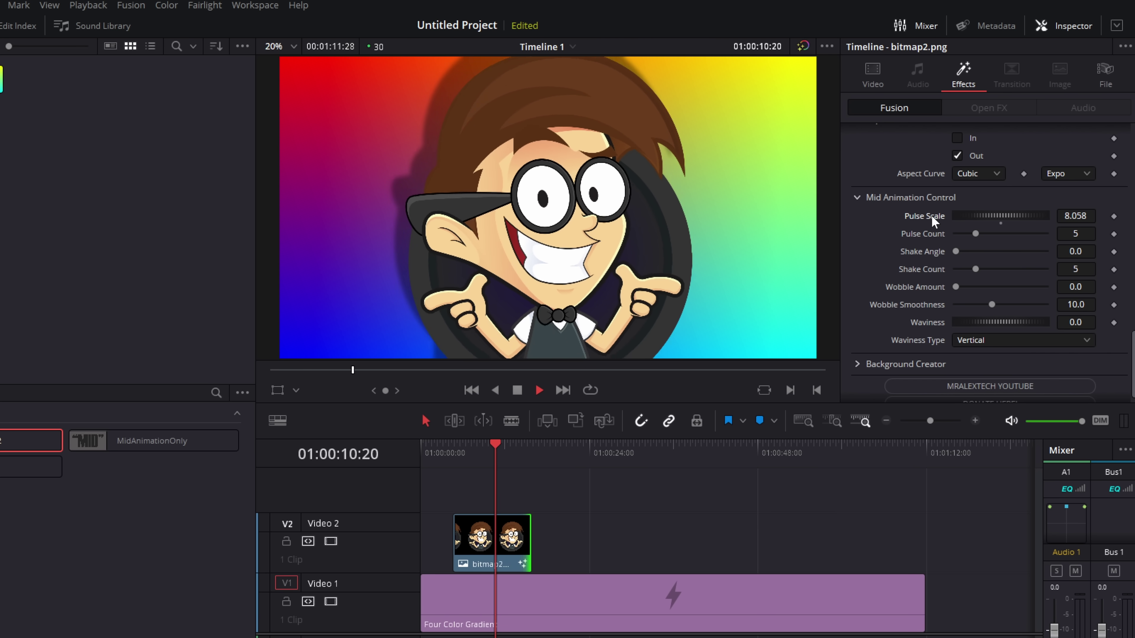
double_click(931, 215)
drag(973, 211, 979, 215)
drag(485, 445, 469, 445)
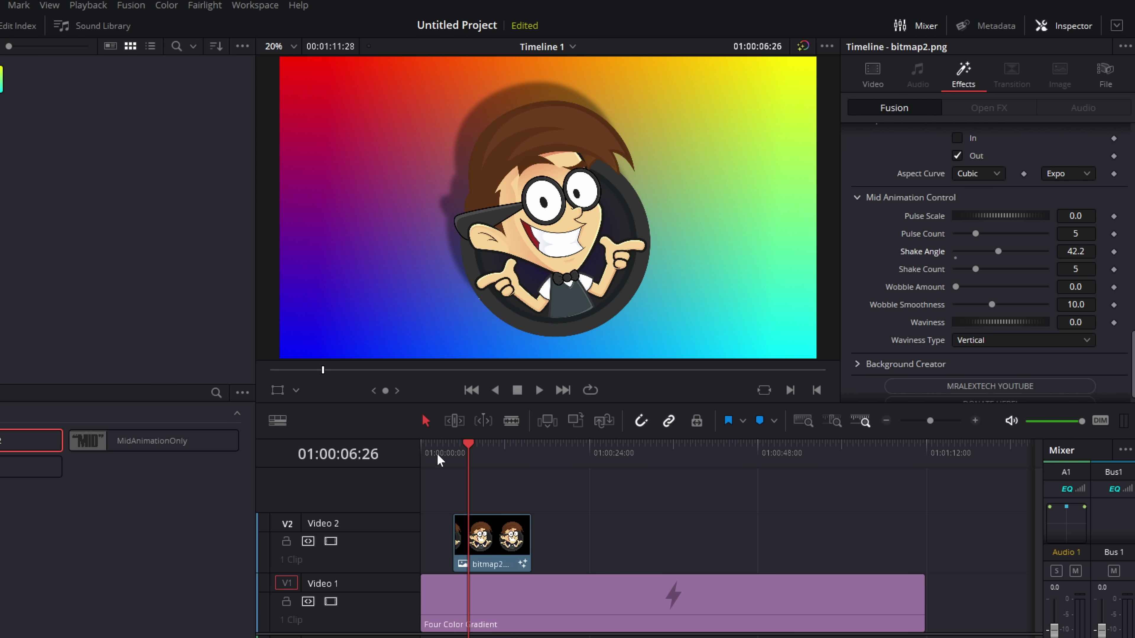
click(454, 453)
key(space)
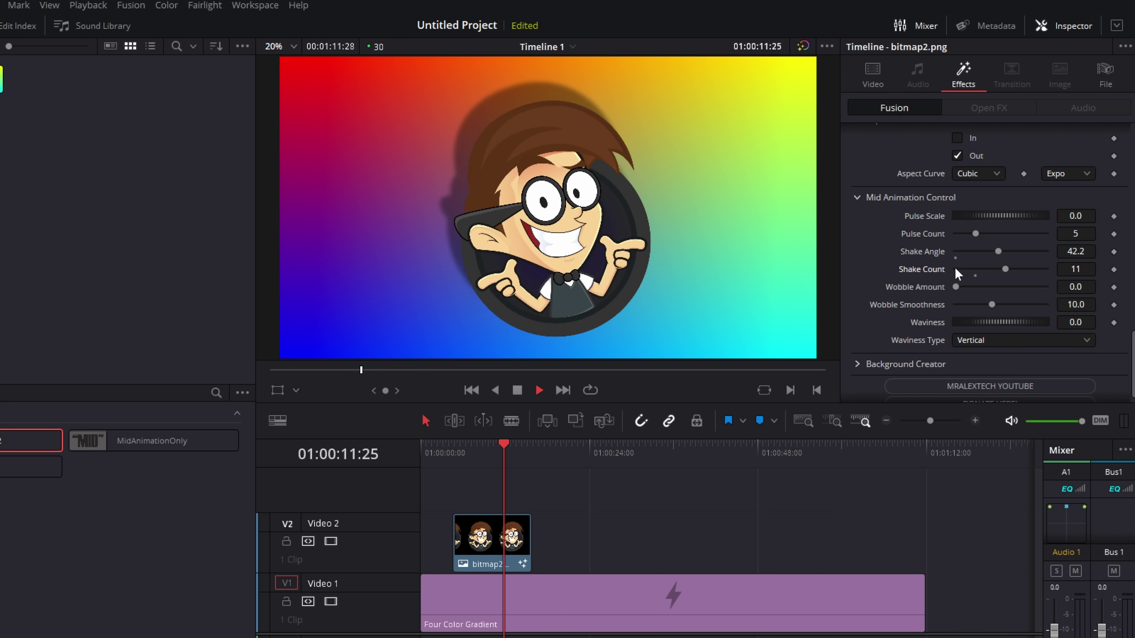
key(space)
Step: Reset Shake Count to 5 and Shake Angle to 0, then preview the animation
double_click(937, 268)
double_click(933, 252)
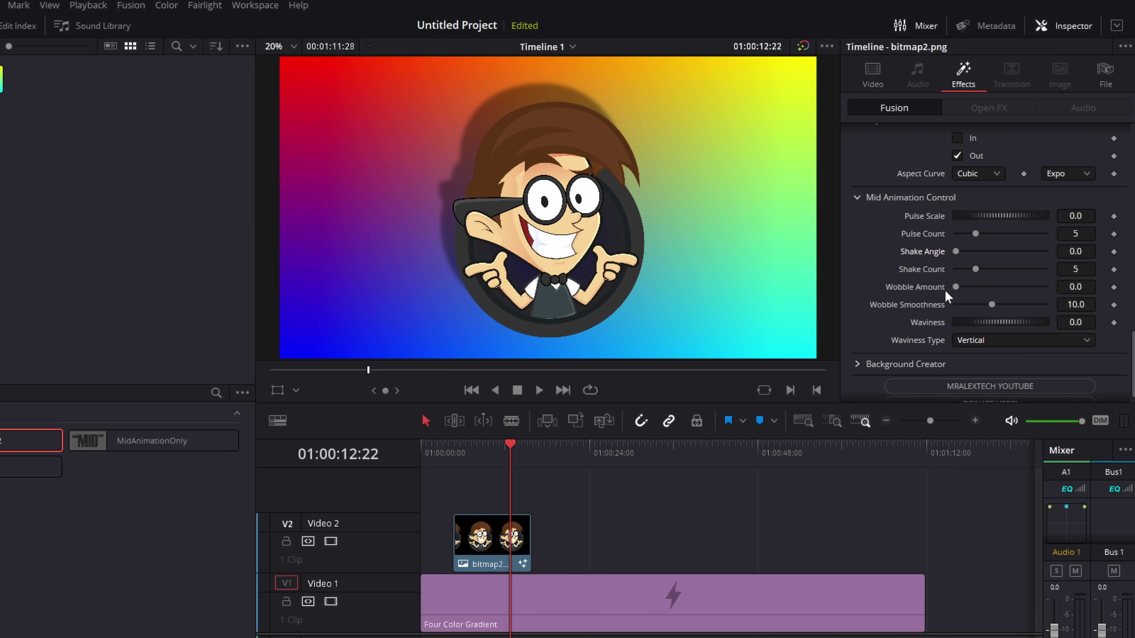
click(471, 452)
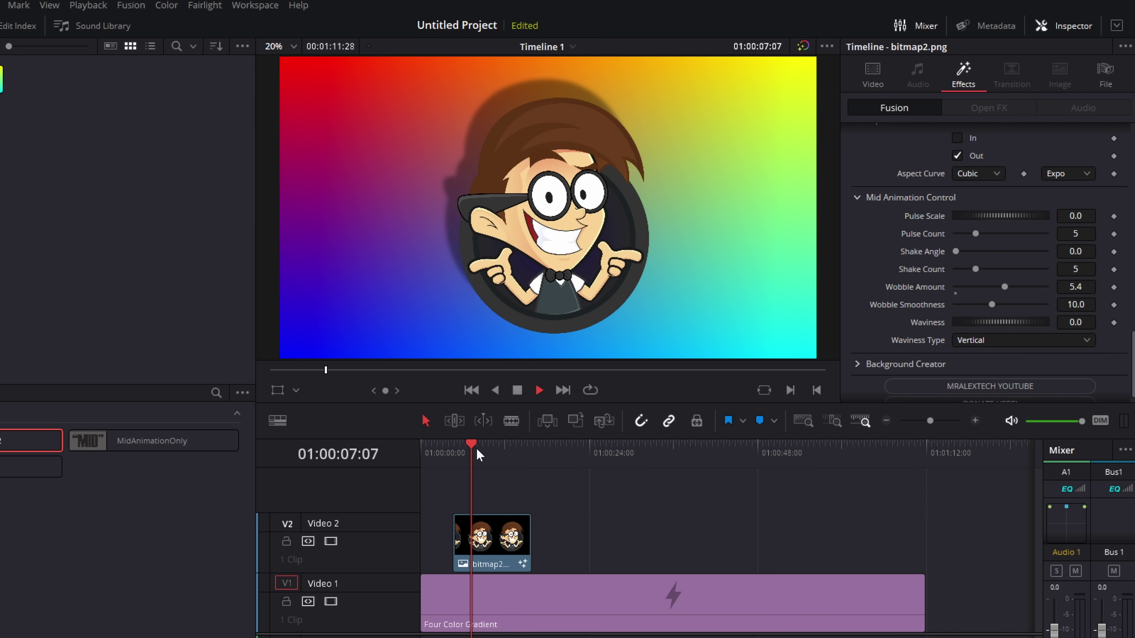
key(space)
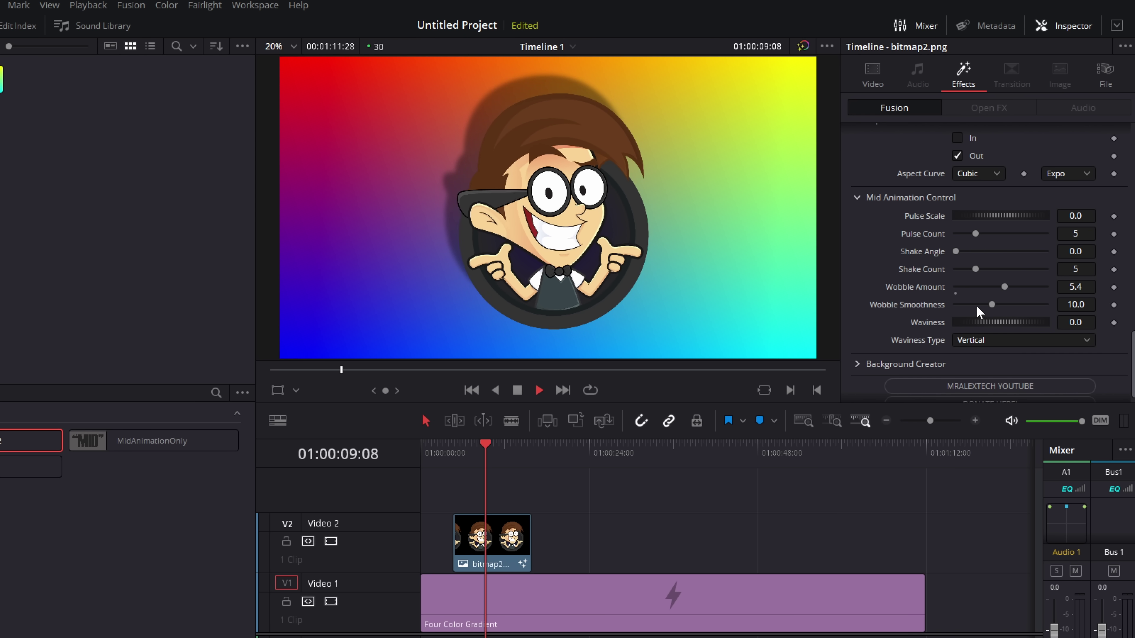
Step: Try a different Wobble Smoothness, then reset it to 10 and Wobble Amount to 0
drag(992, 305, 871, 309)
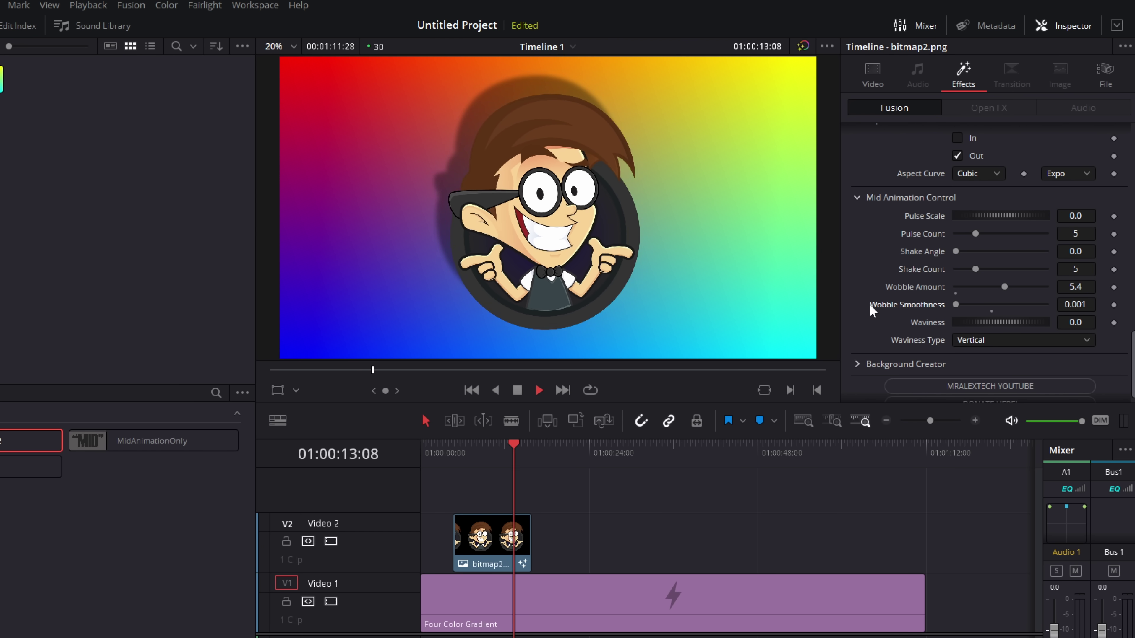
double_click(898, 306)
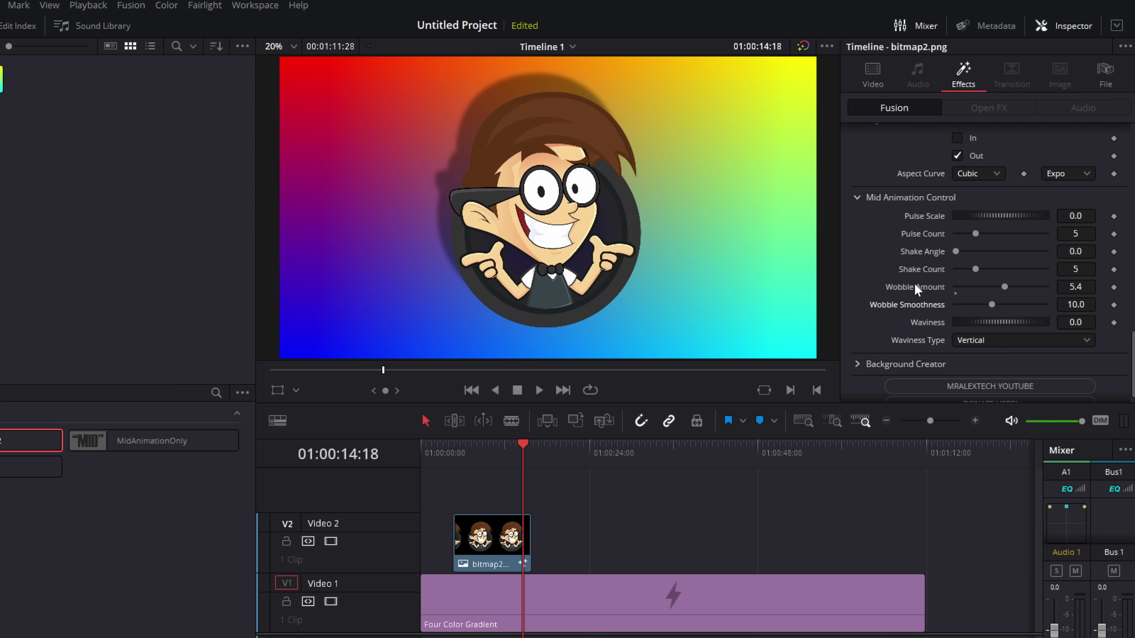
double_click(915, 286)
drag(524, 450, 487, 449)
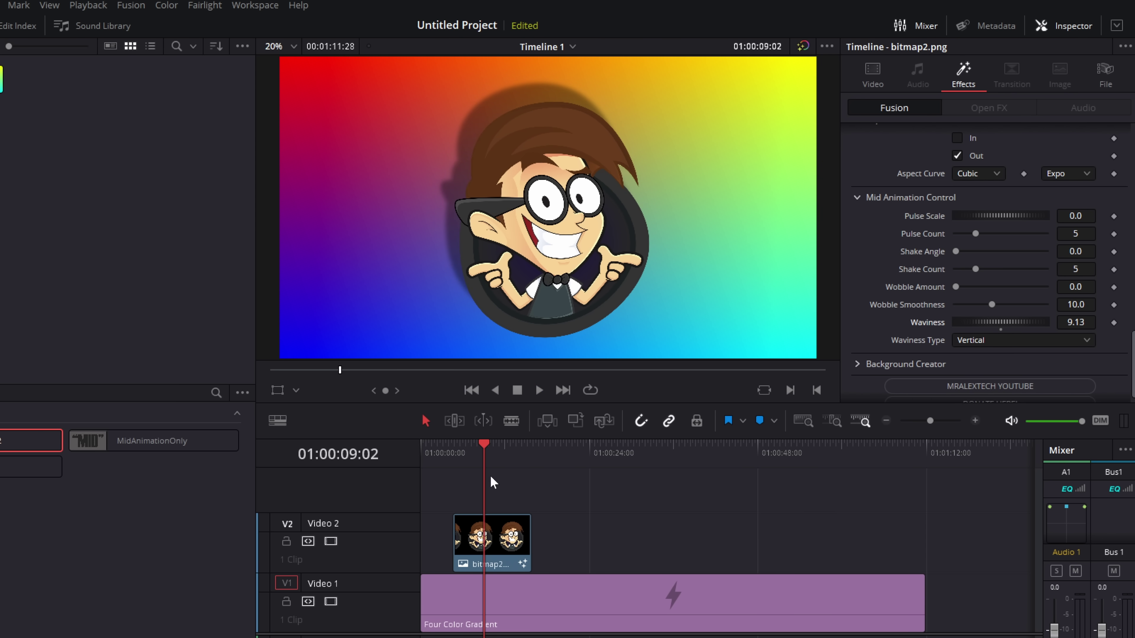
click(457, 447)
key(space)
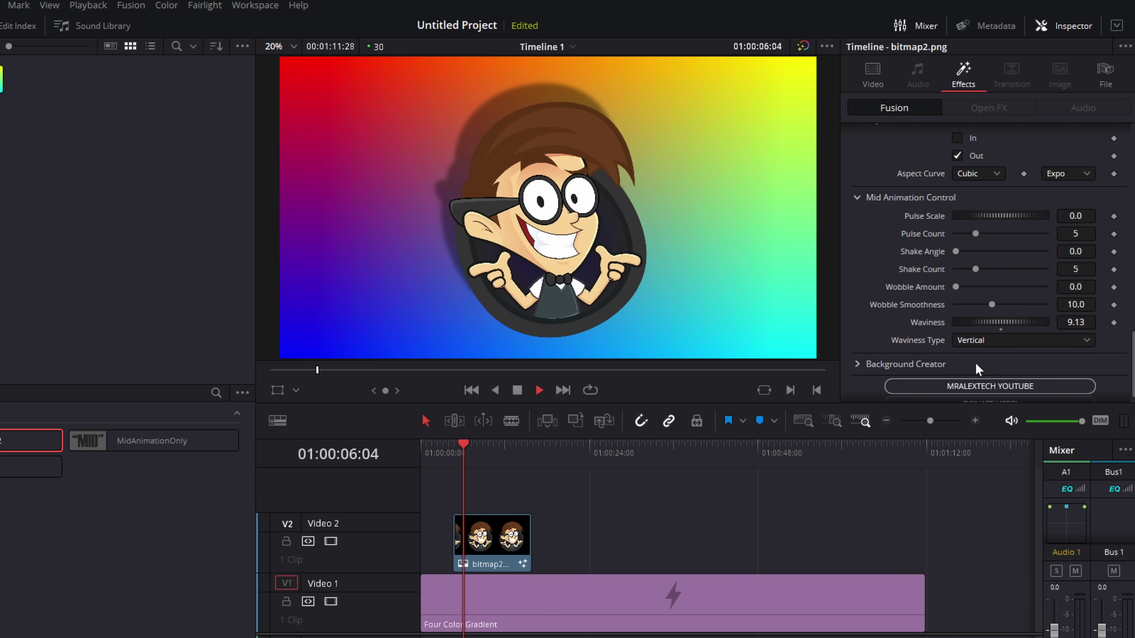
Step: Try Horizontal waviness, then reset Waviness Type to Vertical and Waviness to 0
click(974, 337)
click(988, 372)
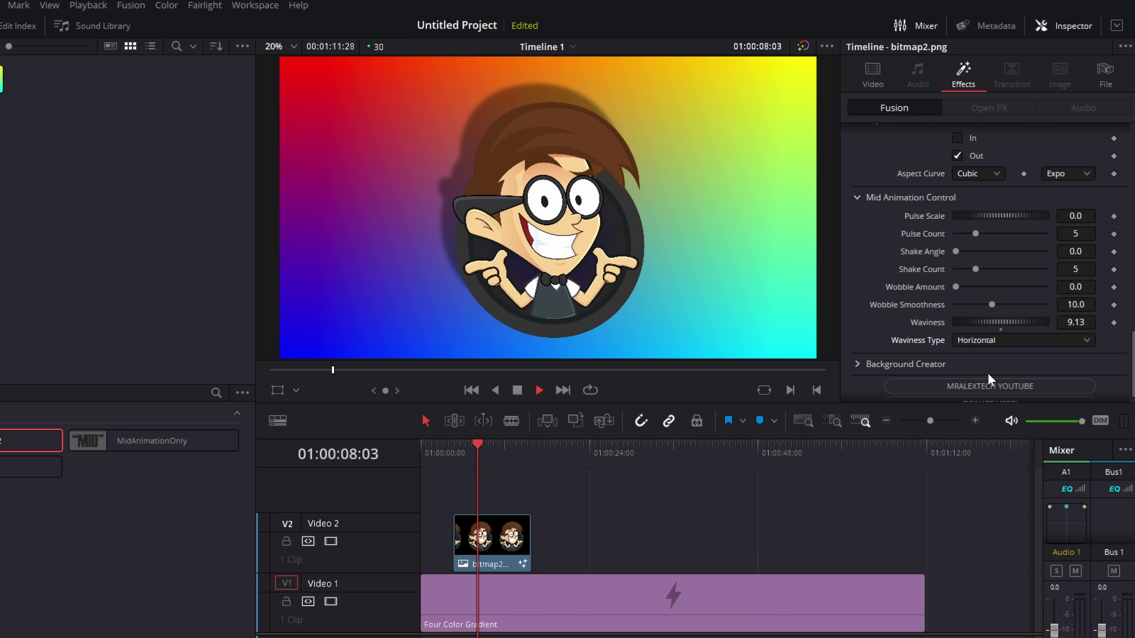
key(space)
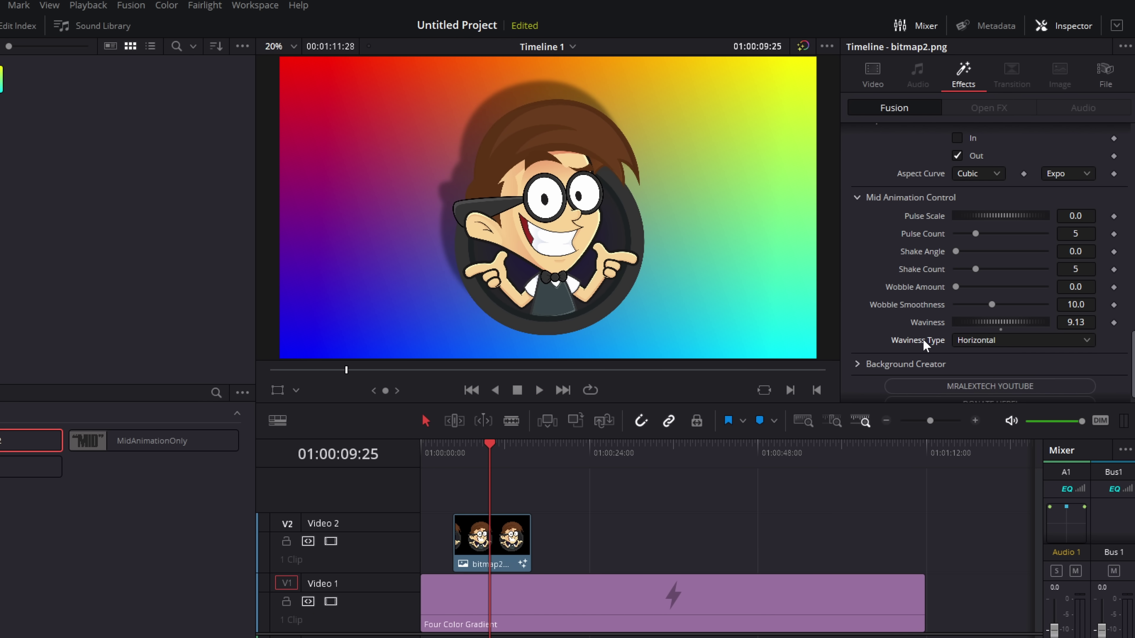
double_click(923, 339)
double_click(931, 320)
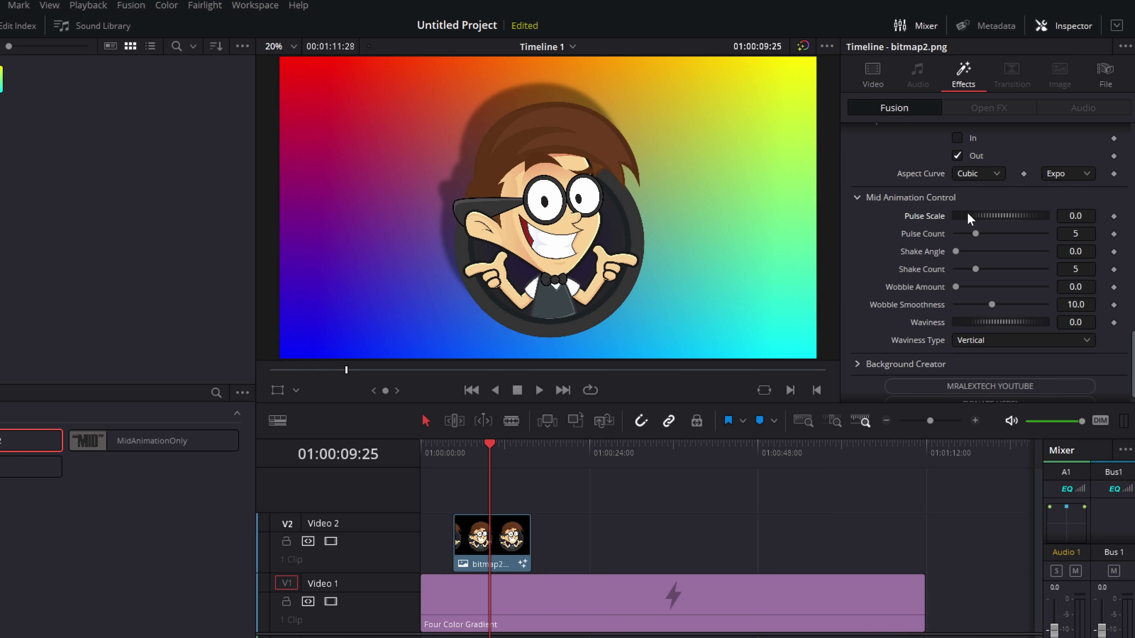
Step: Set Shake Angle to 42.9 and Wobble Smoothness to 25, then preview the animation
drag(955, 252, 1005, 260)
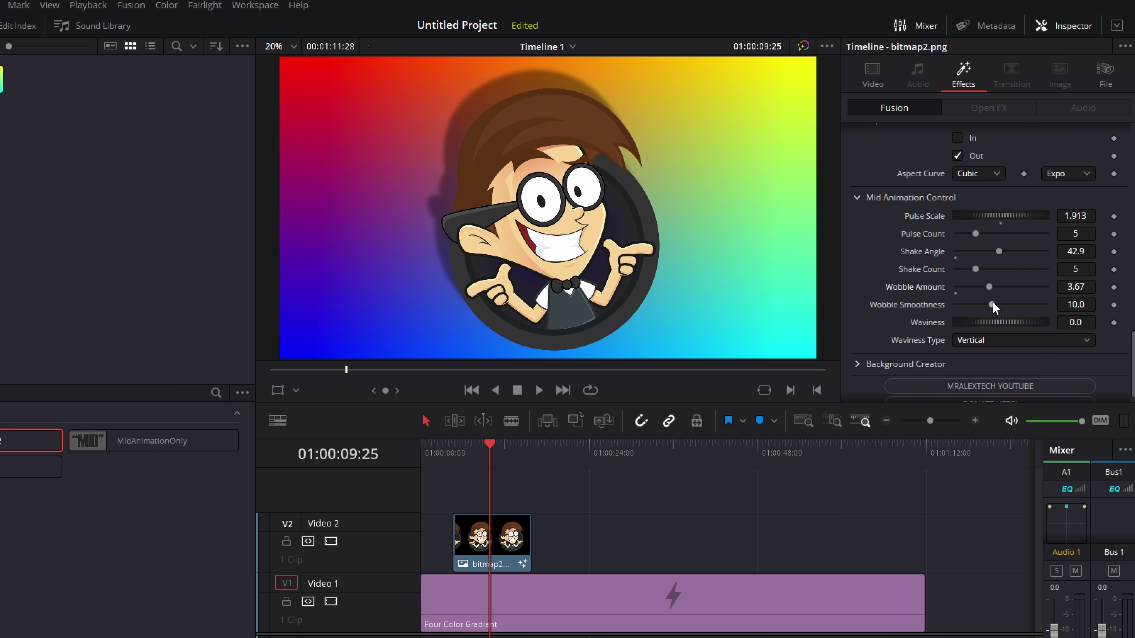
drag(992, 306, 1047, 306)
click(456, 449)
key(space)
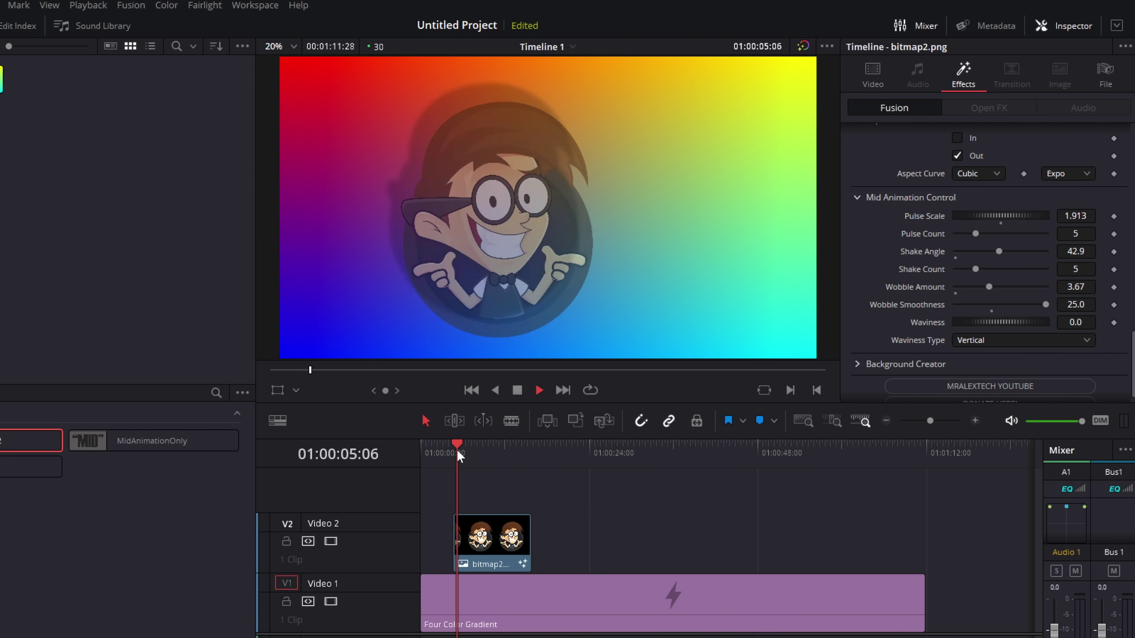
click(499, 448)
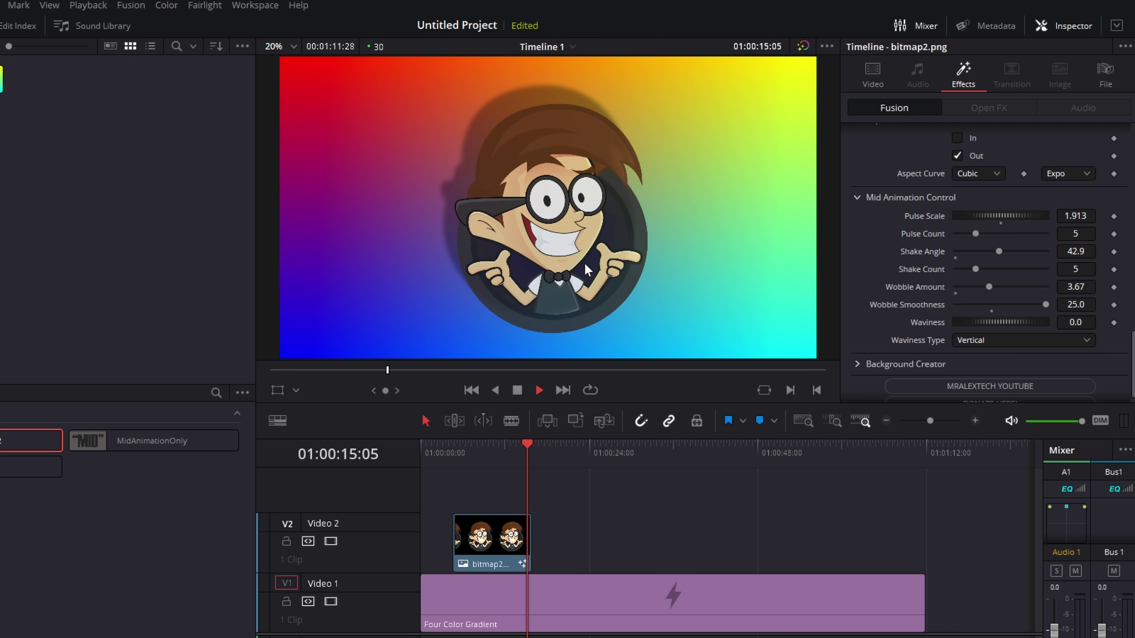
click(455, 447)
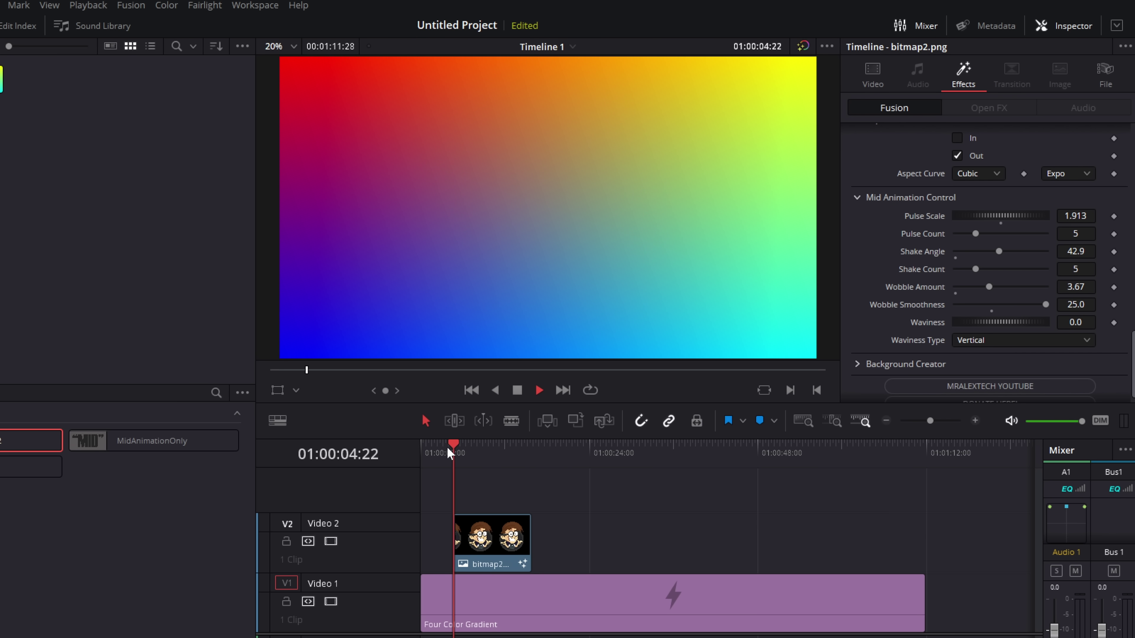
key(space)
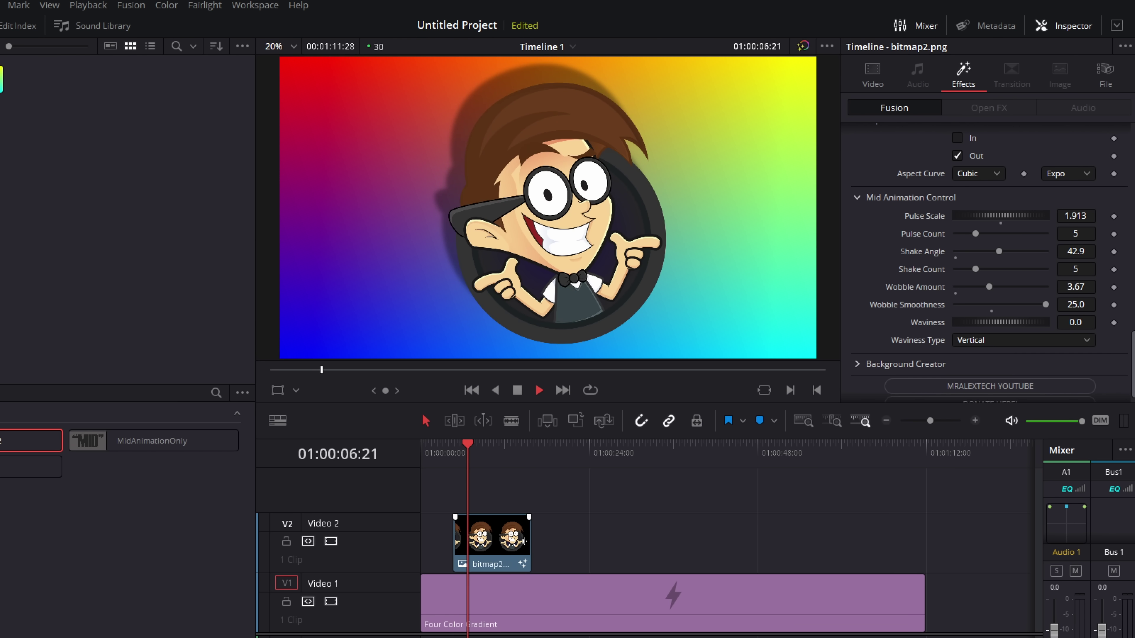
Step: Lengthen the avatar clip, split the clips at about 32 seconds with Ctrl+B, and preview
drag(530, 540, 821, 541)
drag(554, 452, 647, 452)
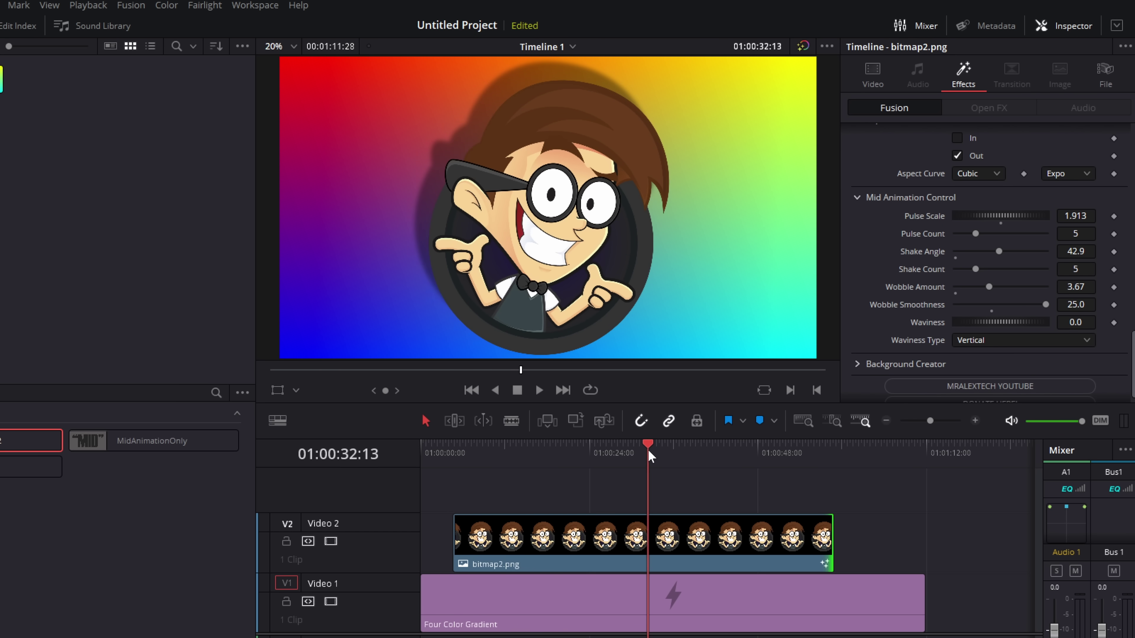
key(ctrl+b)
click(610, 451)
key(space)
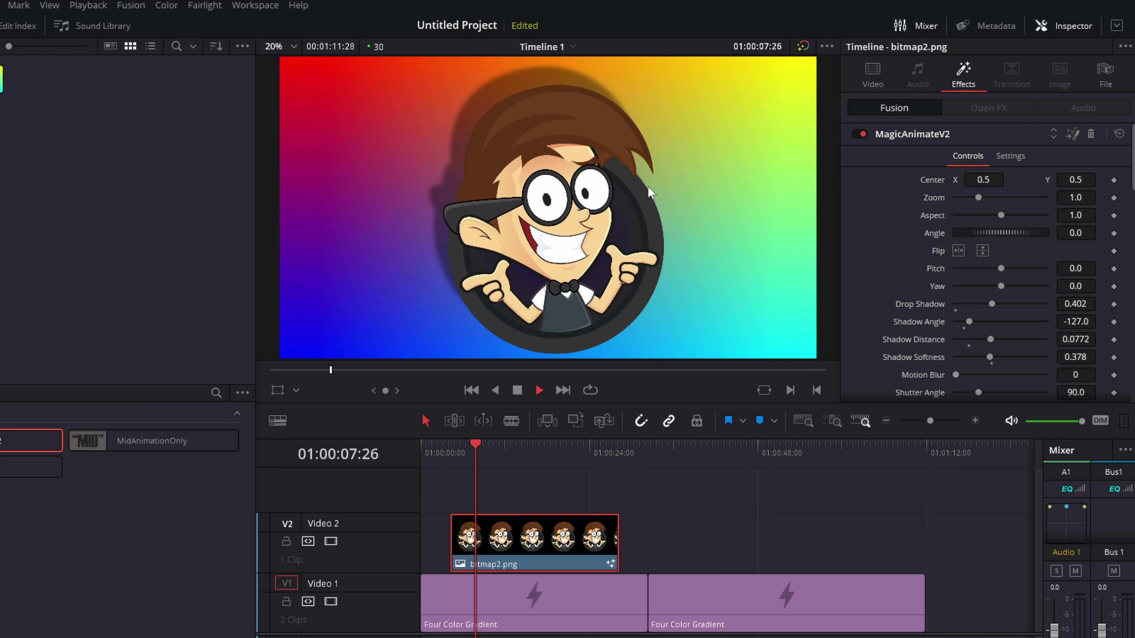
Step: Crop the avatar in Background Creator to 0.323/0.299/0.079/0.102 and set Edge Behaviour to Wrap-Around
key(space)
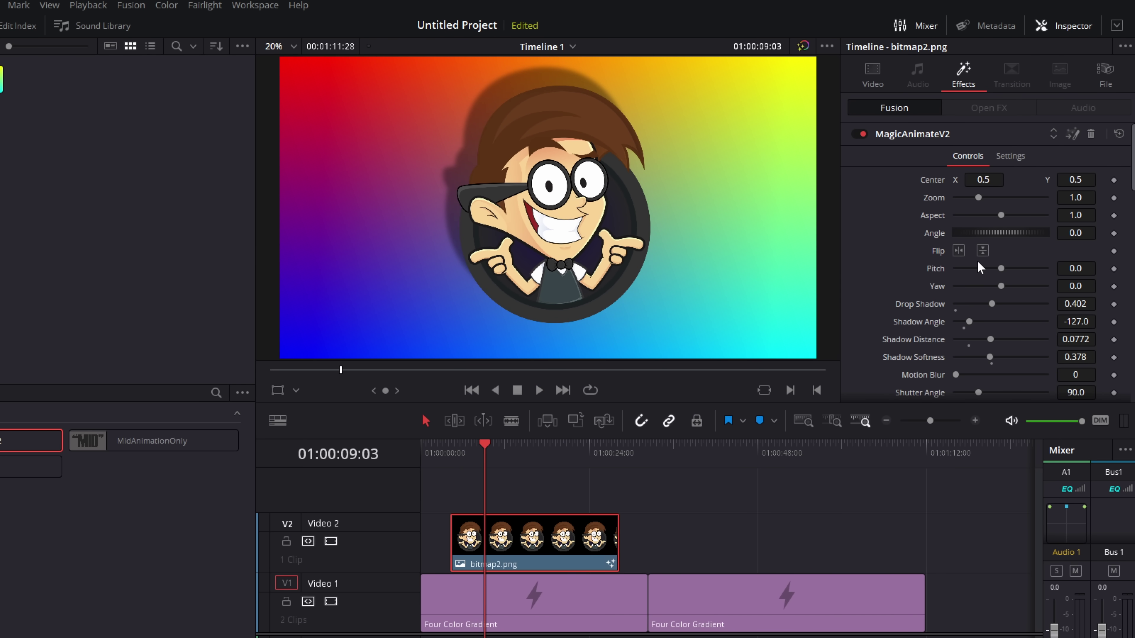
scroll(977, 263, down, 15)
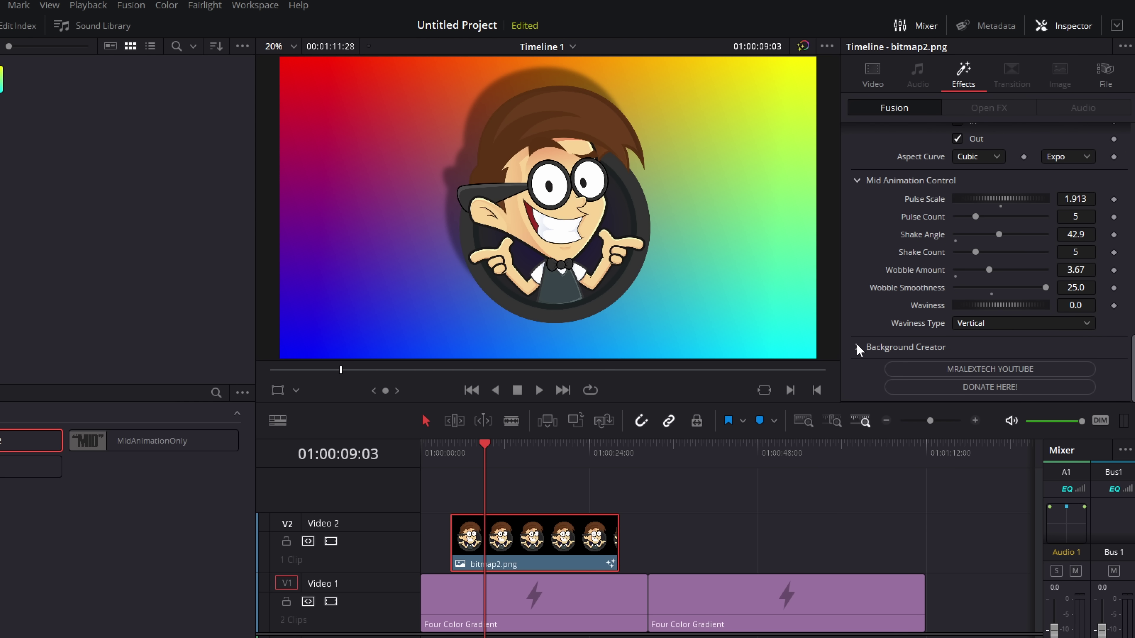
click(857, 347)
scroll(948, 321, down, 4)
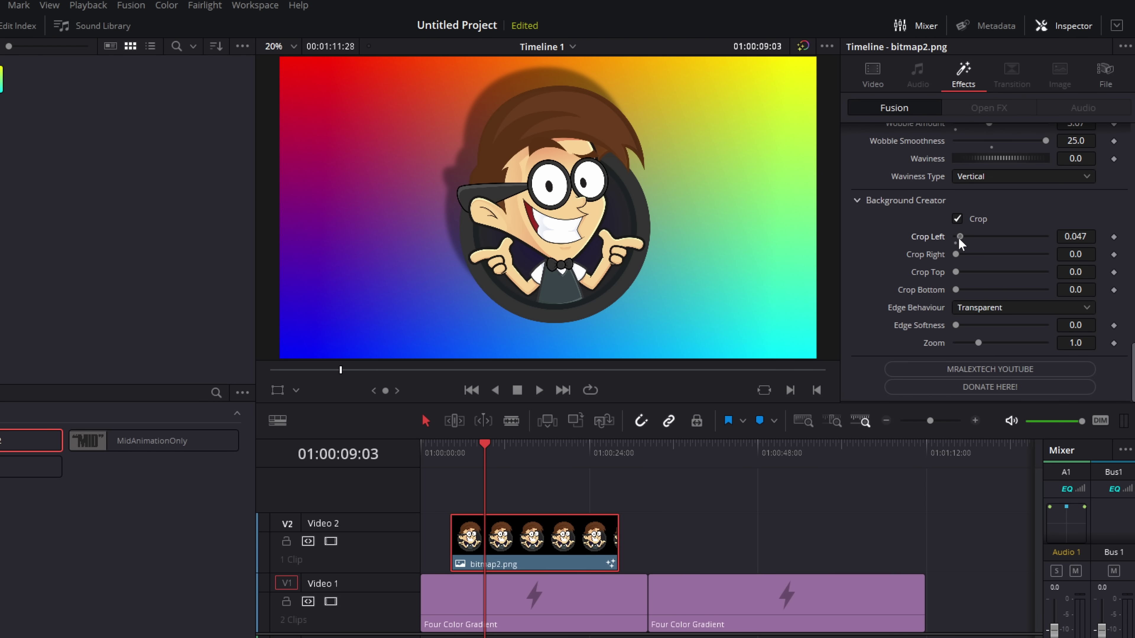
drag(975, 240, 964, 290)
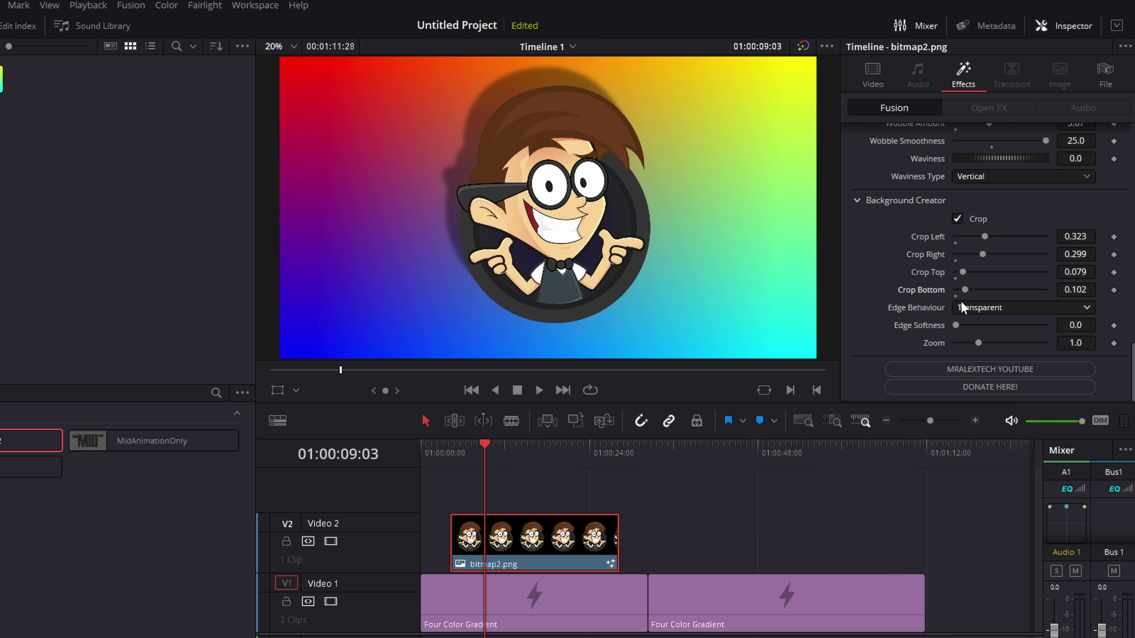
click(978, 309)
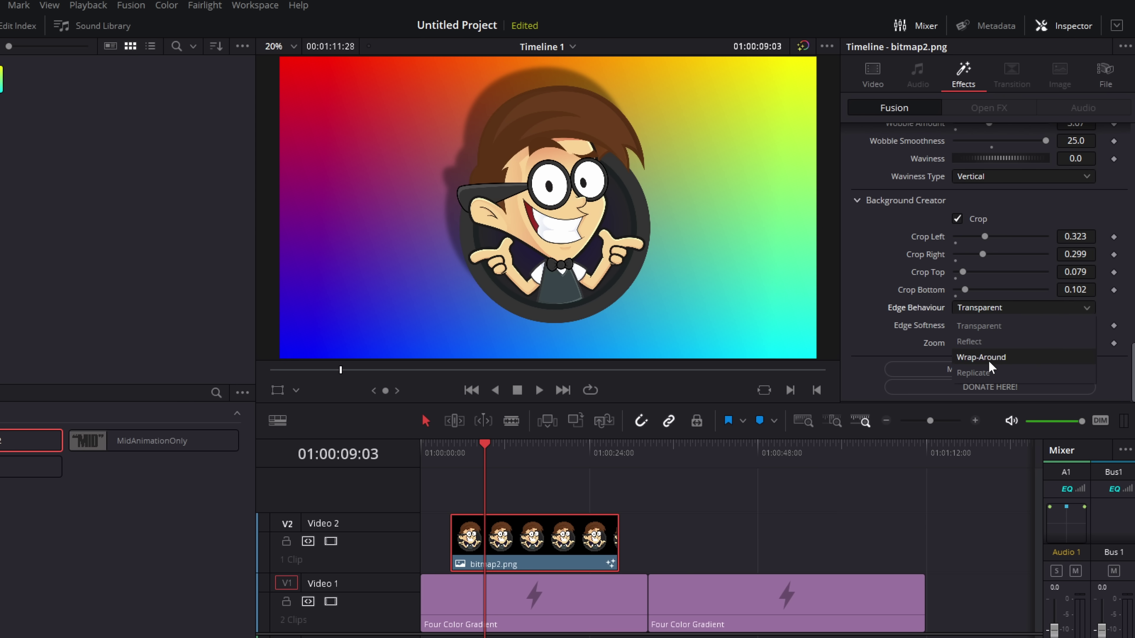
click(980, 357)
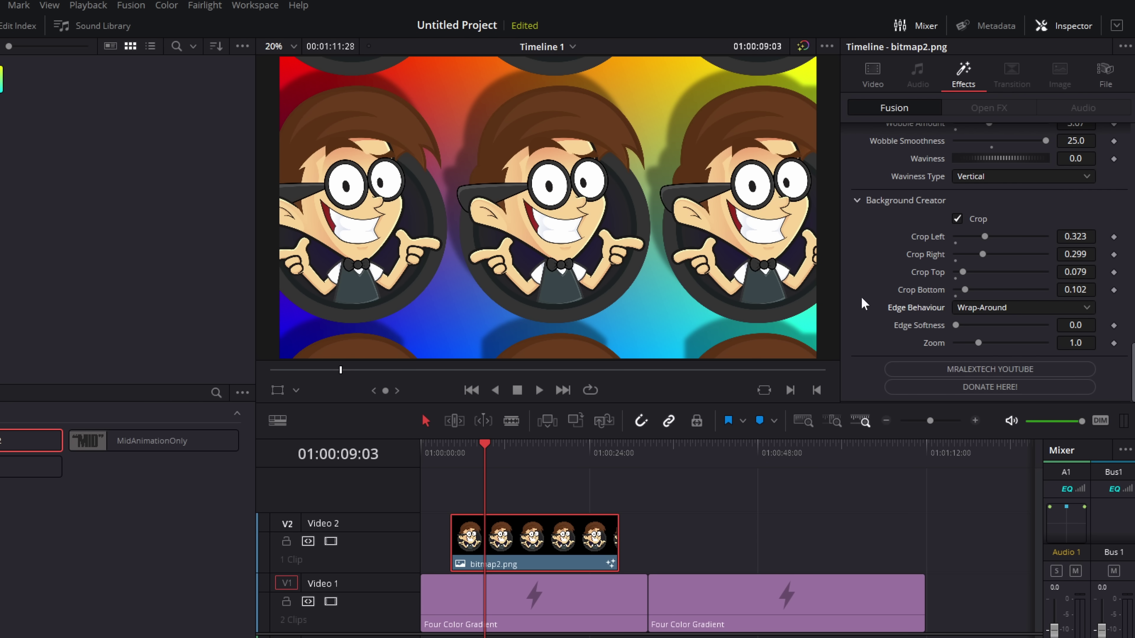
Step: Lower Background Creator Zoom for denser tiles, set pitch 0.07 and yaw 0.1, and preview
drag(978, 344, 962, 344)
scroll(998, 344, up, 15)
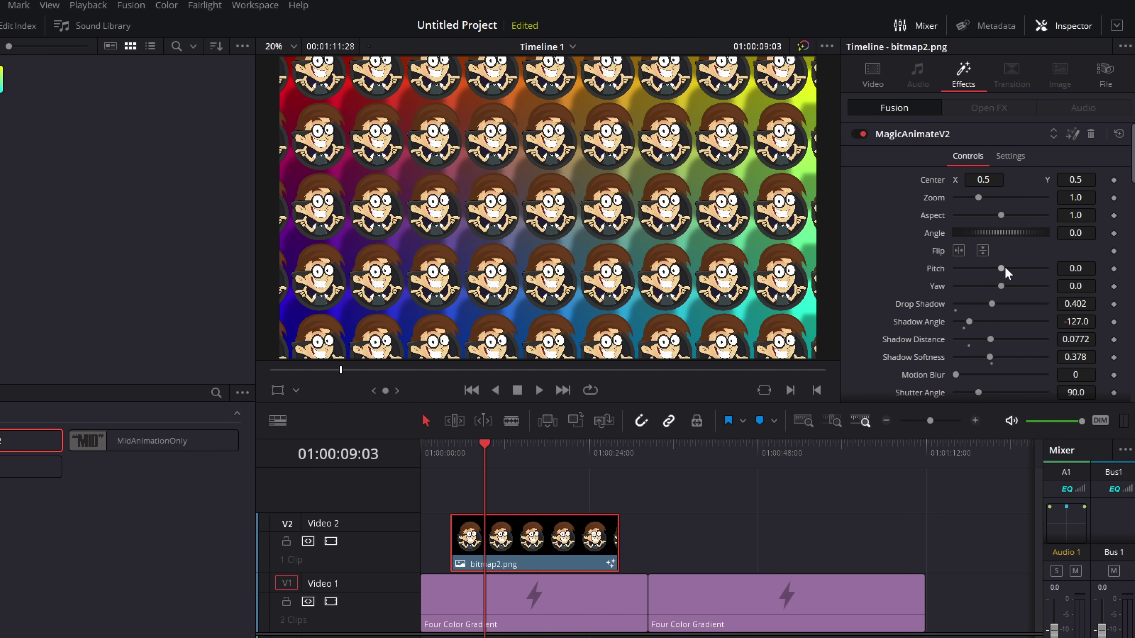
drag(1002, 269, 1005, 287)
drag(559, 451, 455, 455)
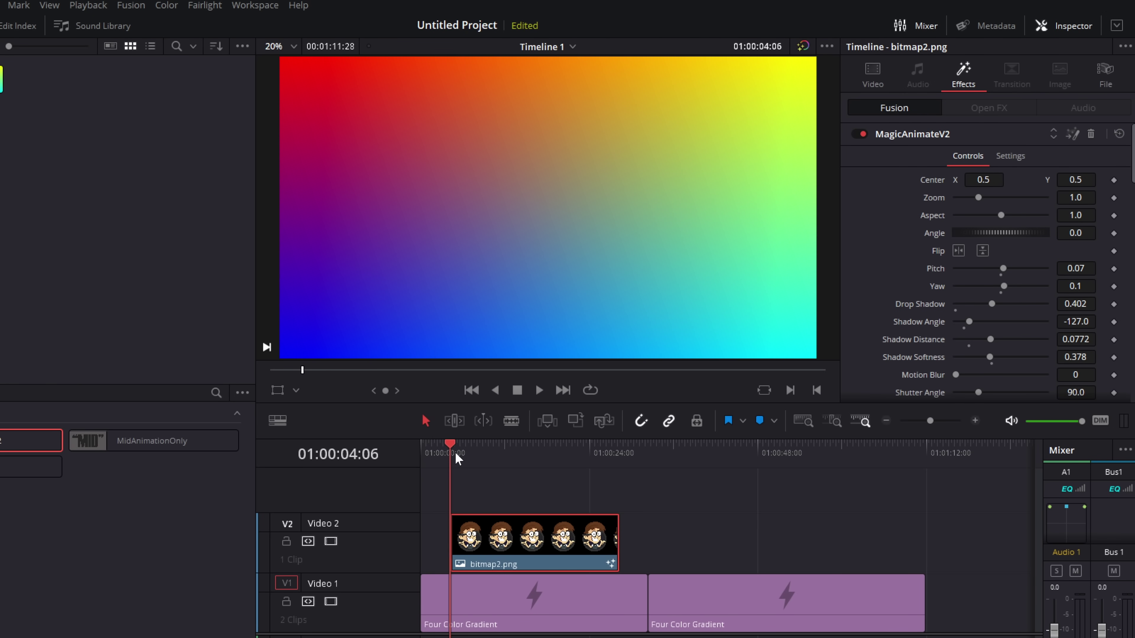
key(space)
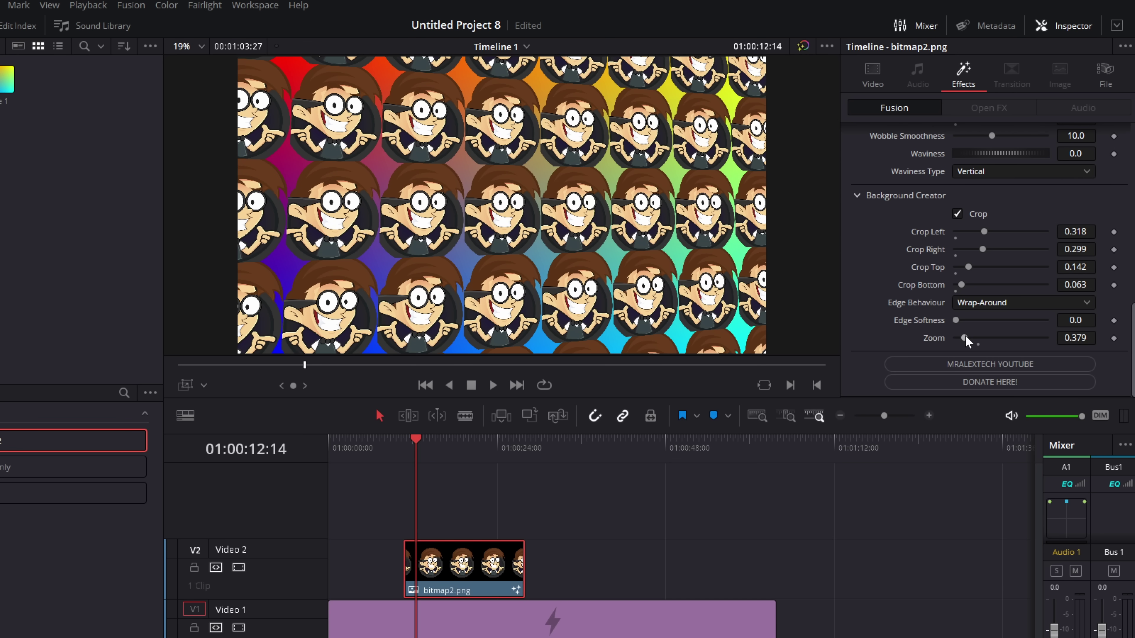
Step: Adjust Background Creator Zoom, lower MagicAnimateV2 Zoom to 0.818, and play the tiled pattern
mouse_move(964, 335)
mouse_down()
mouse_move(1028, 341)
mouse_move(953, 340)
mouse_move(973, 338)
mouse_move(963, 339)
mouse_up()
scroll(1000, 277, up, 10)
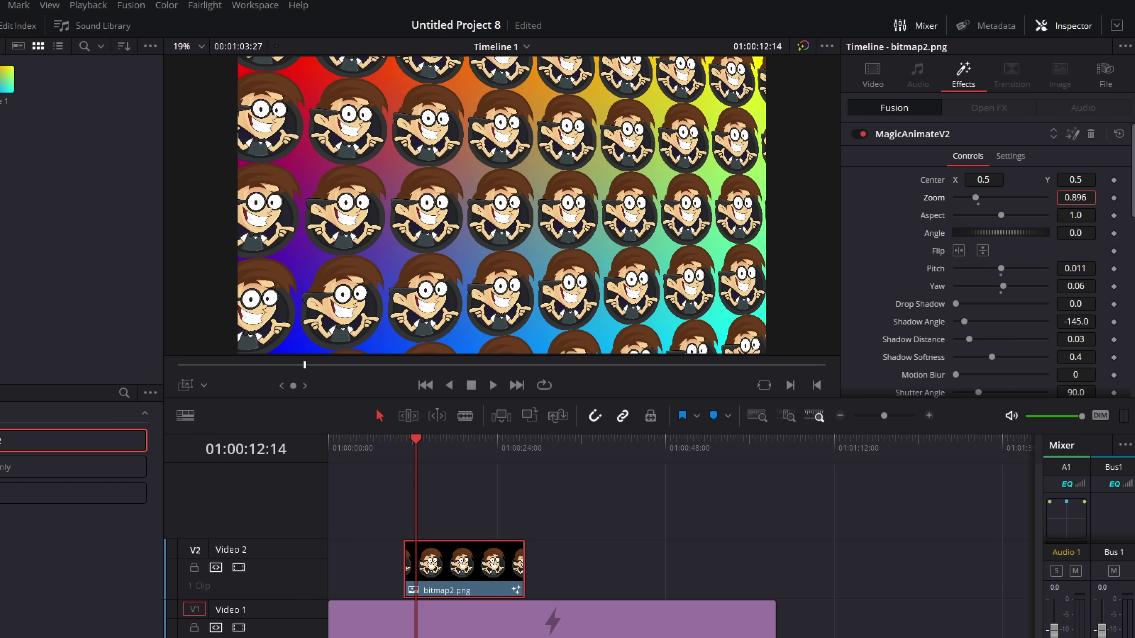
drag(1075, 197, 443, 492)
key(space)
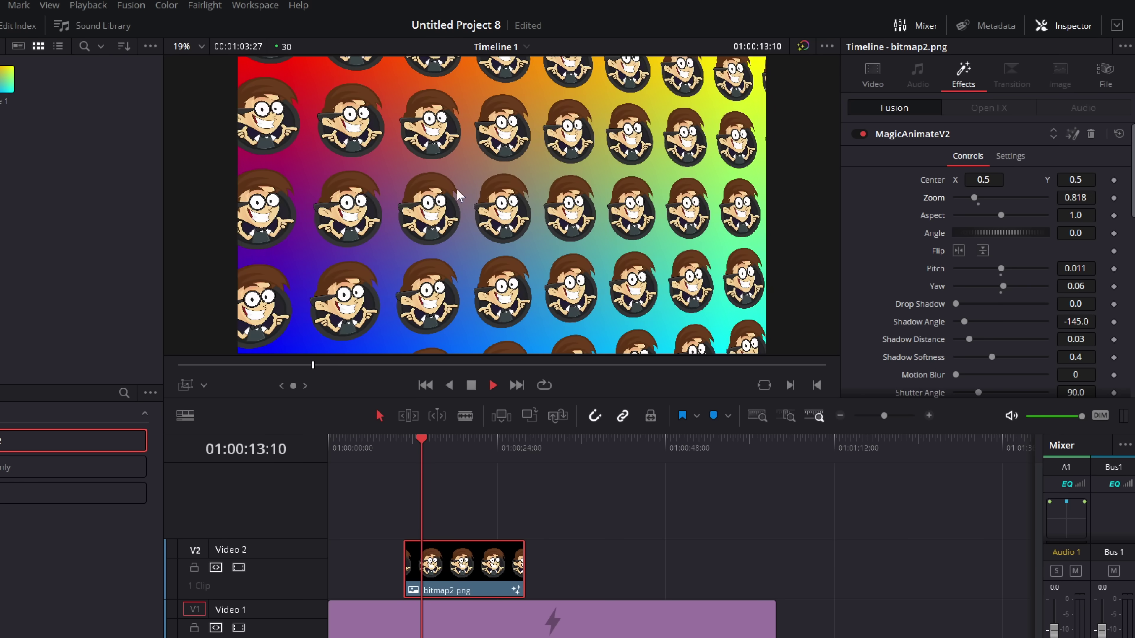